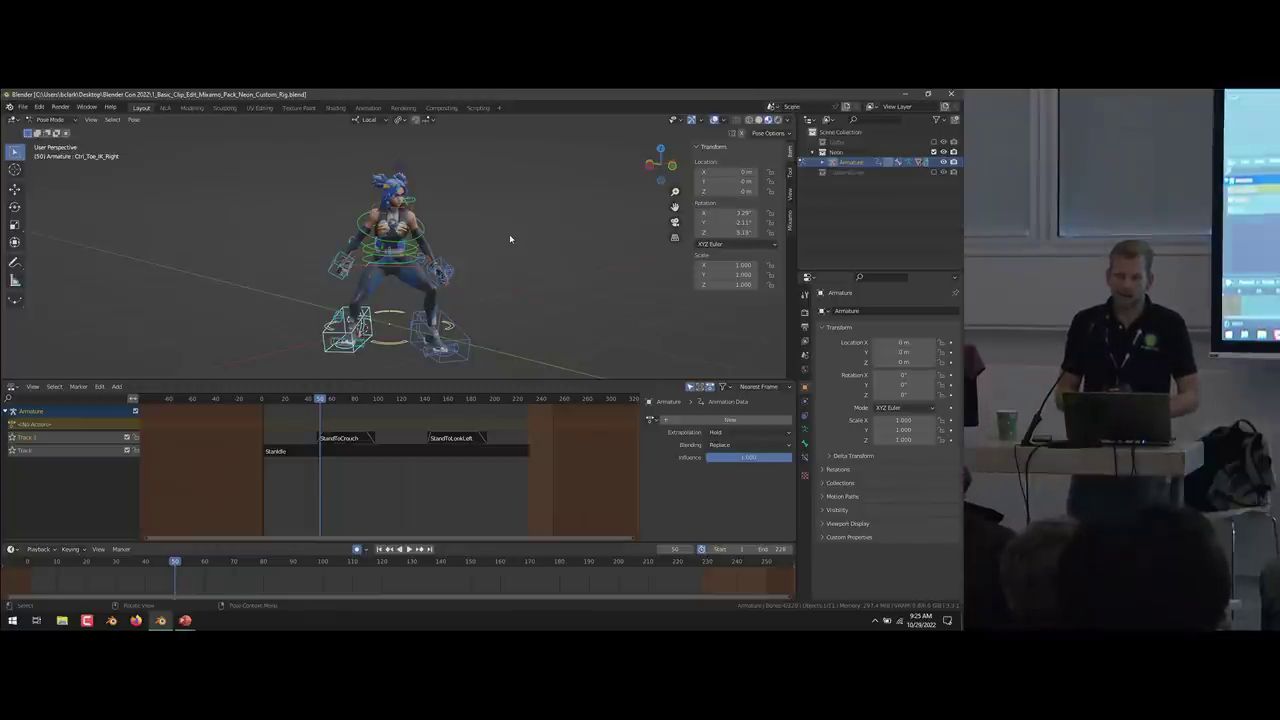
Make Ctrl_Foot_IK_Left the active bone and show the Mixamo tab's control rig settings.
click(440, 335)
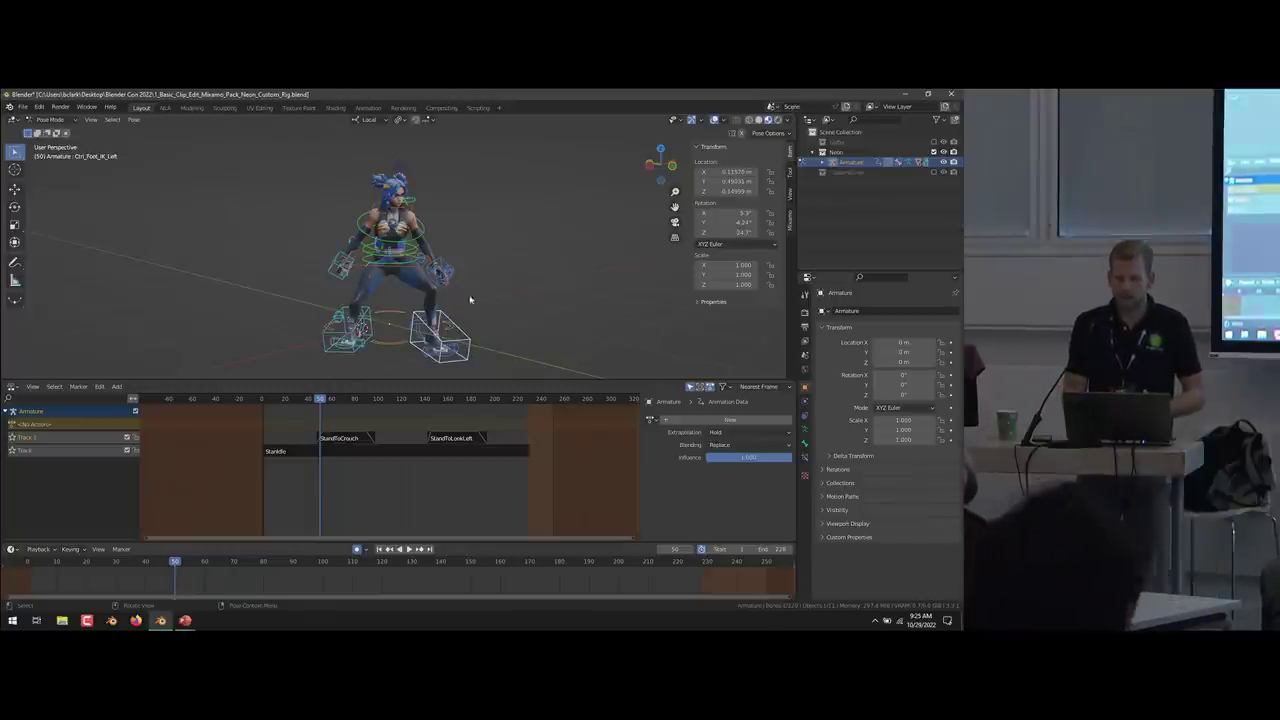
click(790, 220)
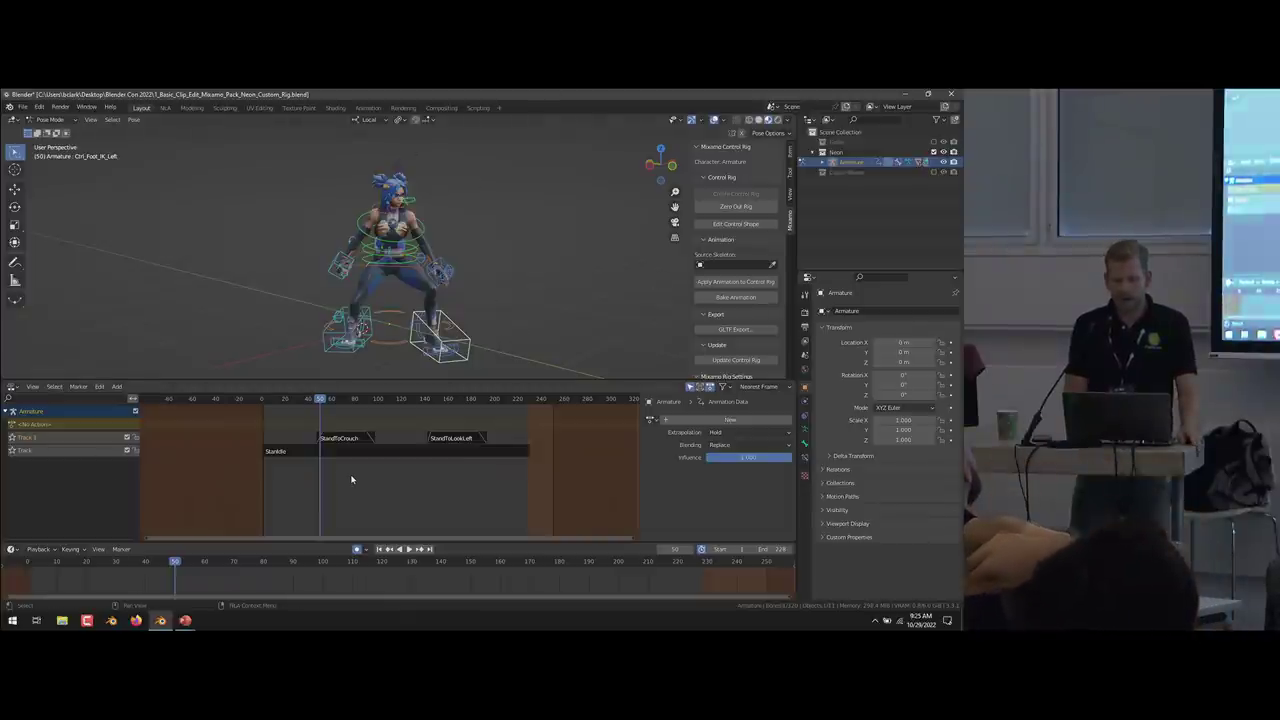
Play and scrub the stacked NLA animation, ending near frame 145 to inspect the pose.
click(269, 400)
key(space)
mouse_move(269, 408)
mouse_down()
mouse_move(449, 400)
mouse_move(272, 399)
mouse_up()
key(space)
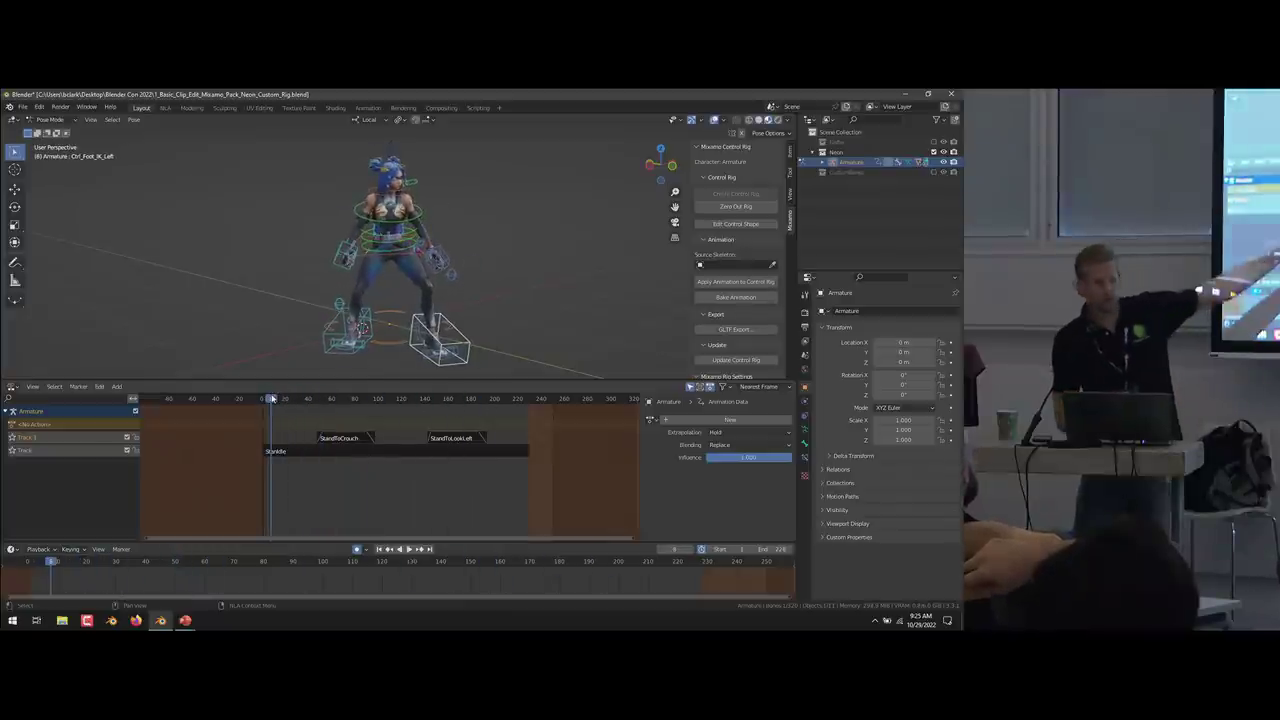
key(space)
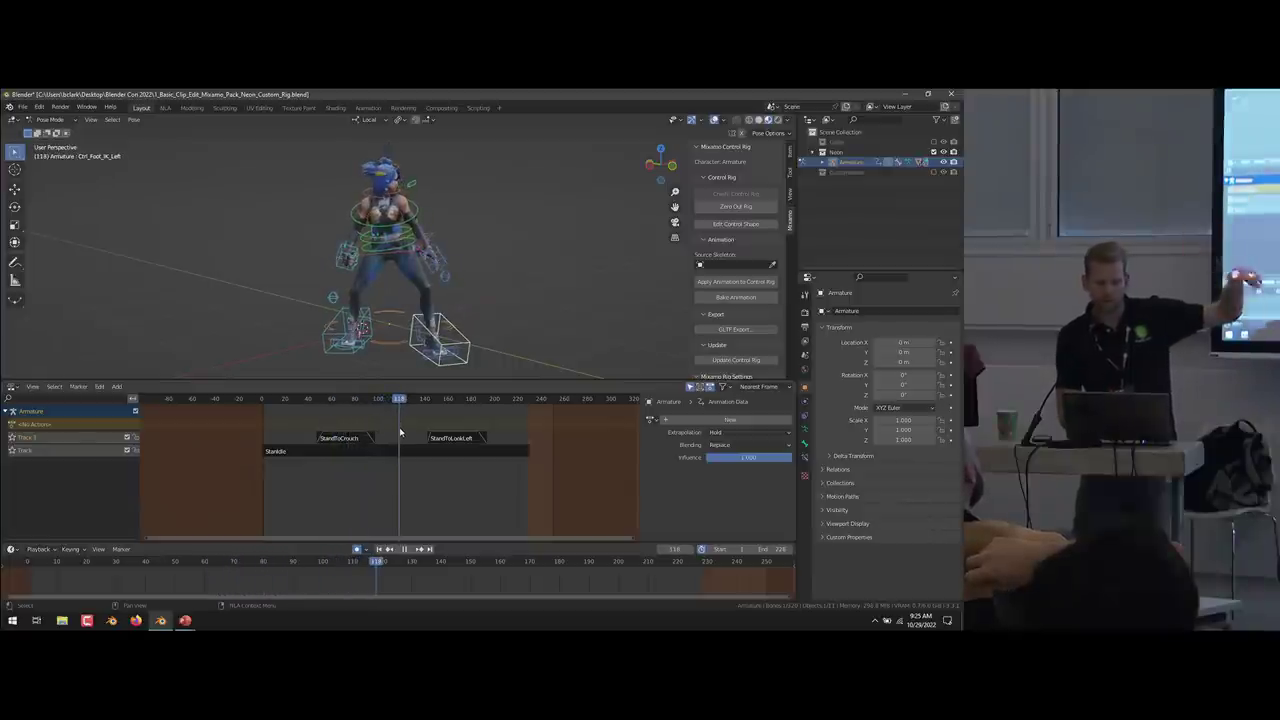
key(Left)
key(space)
drag(459, 430, 493, 431)
Deselect the armature, toggle the rig controls' visibility, then reselect the armature to show its NLA tracks.
click(526, 334)
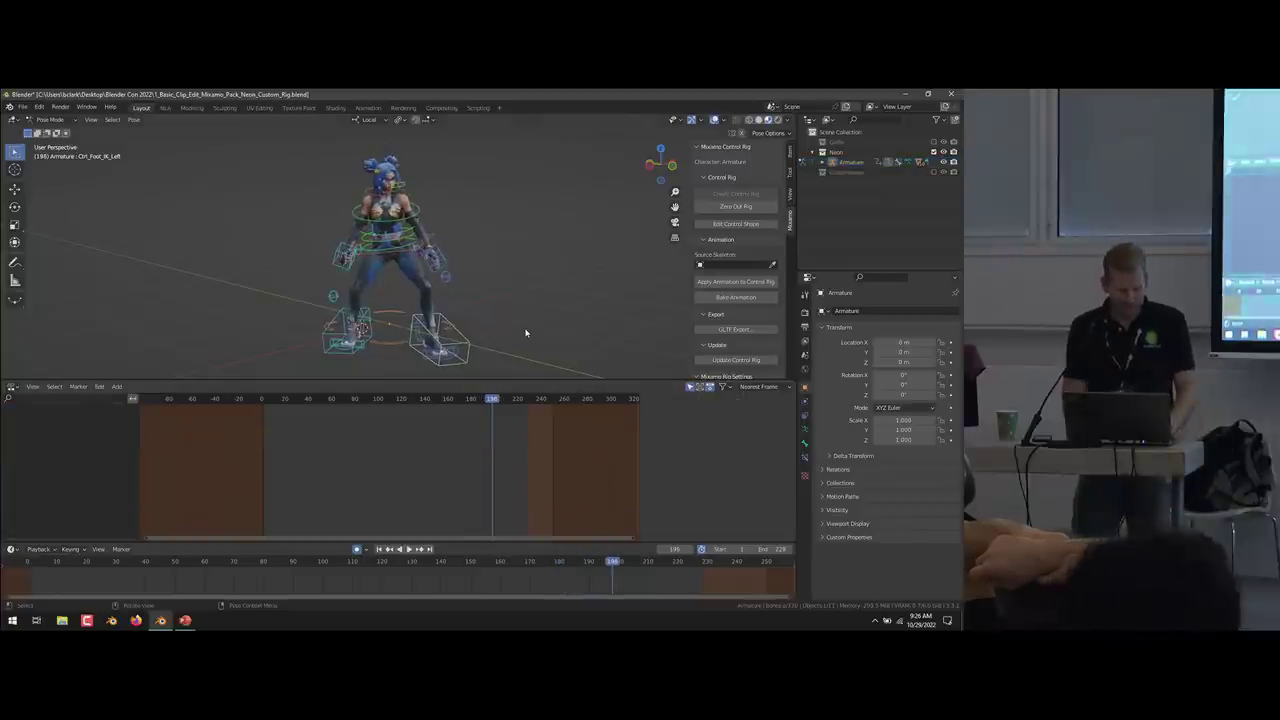
key(ctrl+z)
key(ctrl+shift+z)
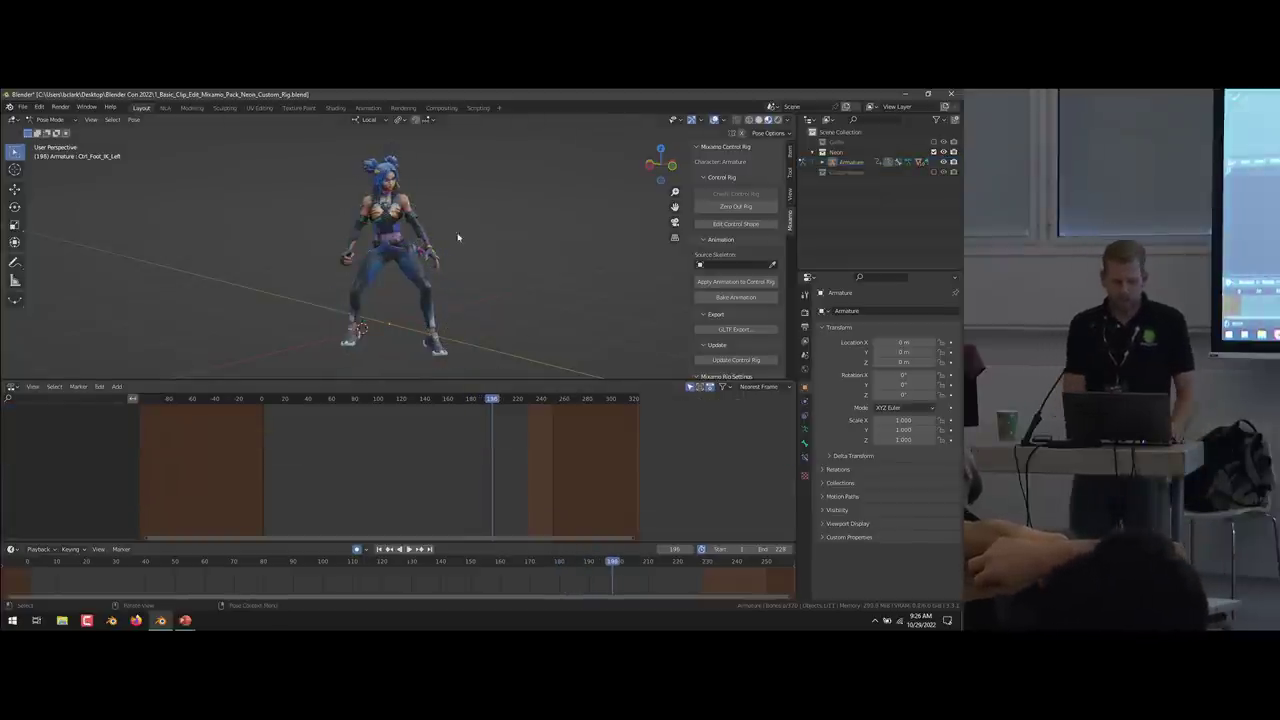
key(ctrl+z)
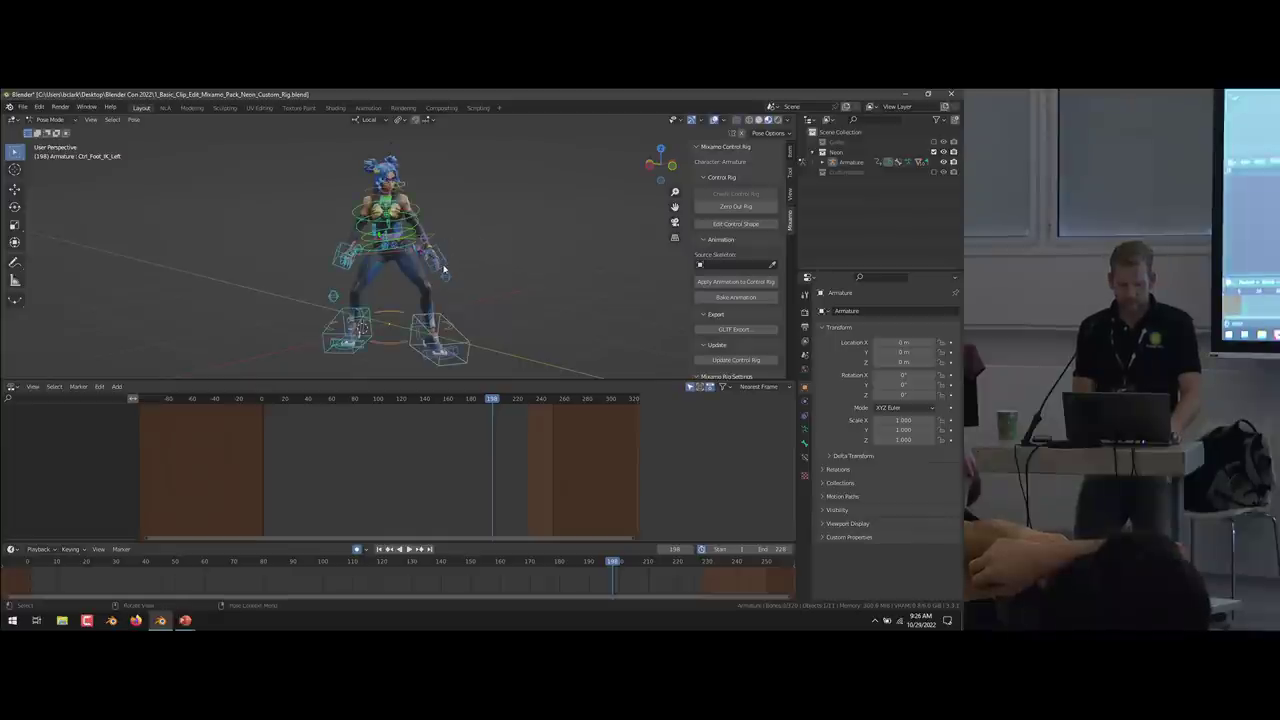
key(ctrl+z)
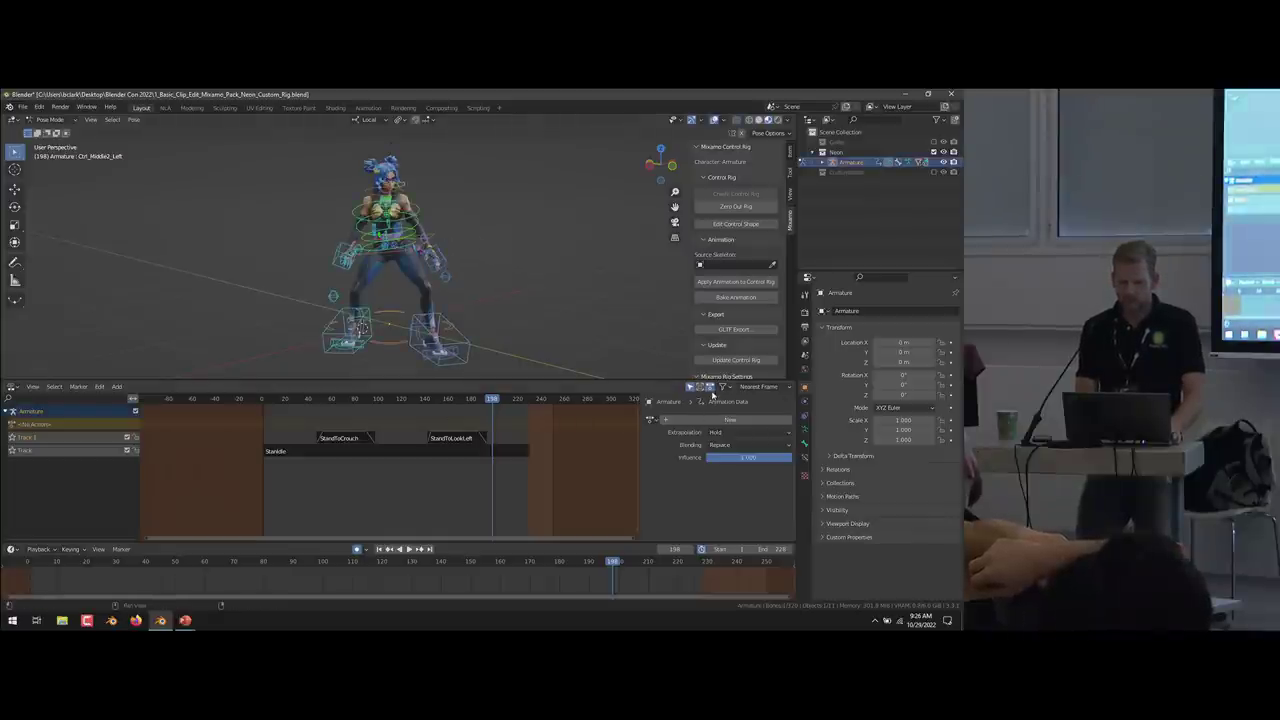
At frame 48, keep Replace blending and keyframe all rig bones' location and rotation into a new ArmatureAction.
click(712, 388)
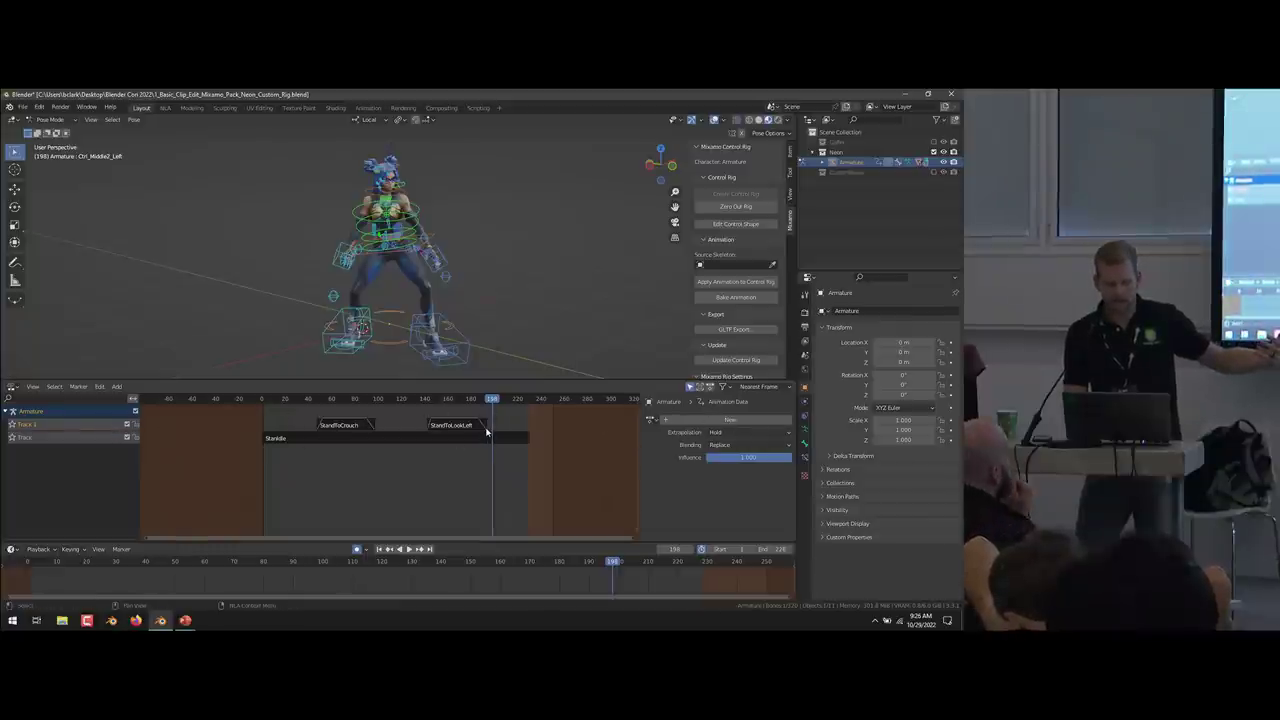
click(709, 388)
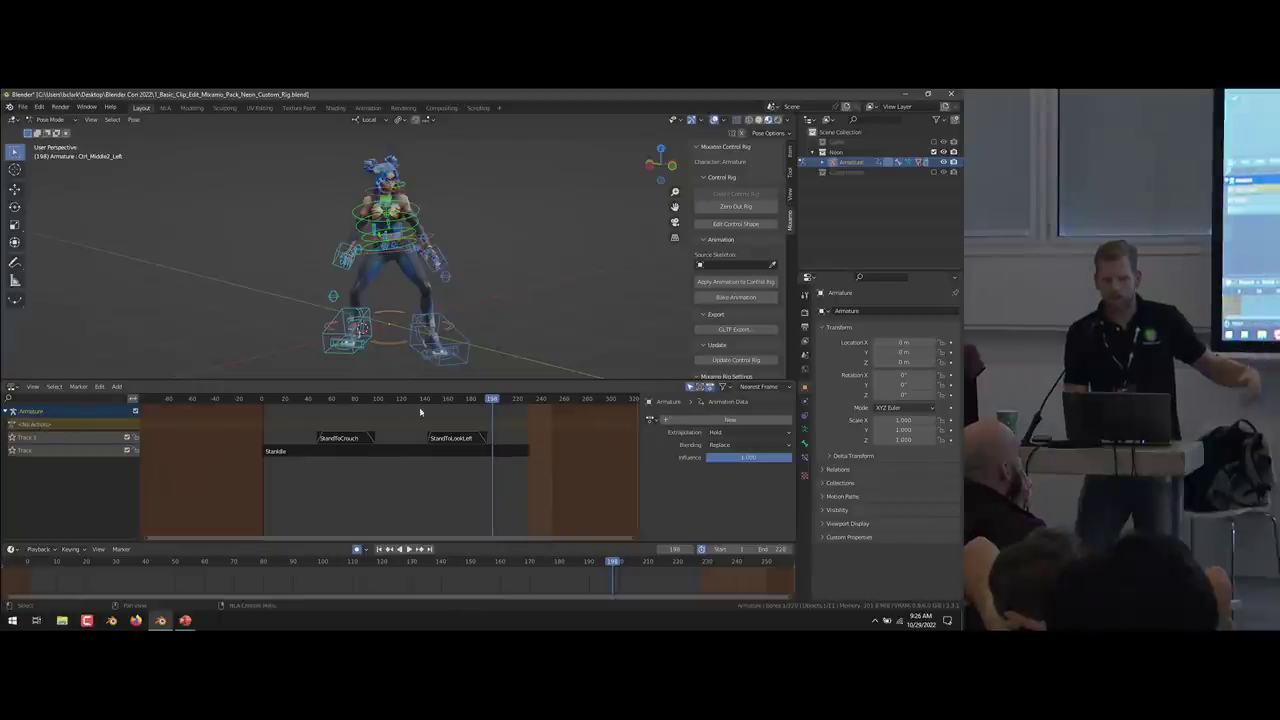
drag(432, 402, 291, 422)
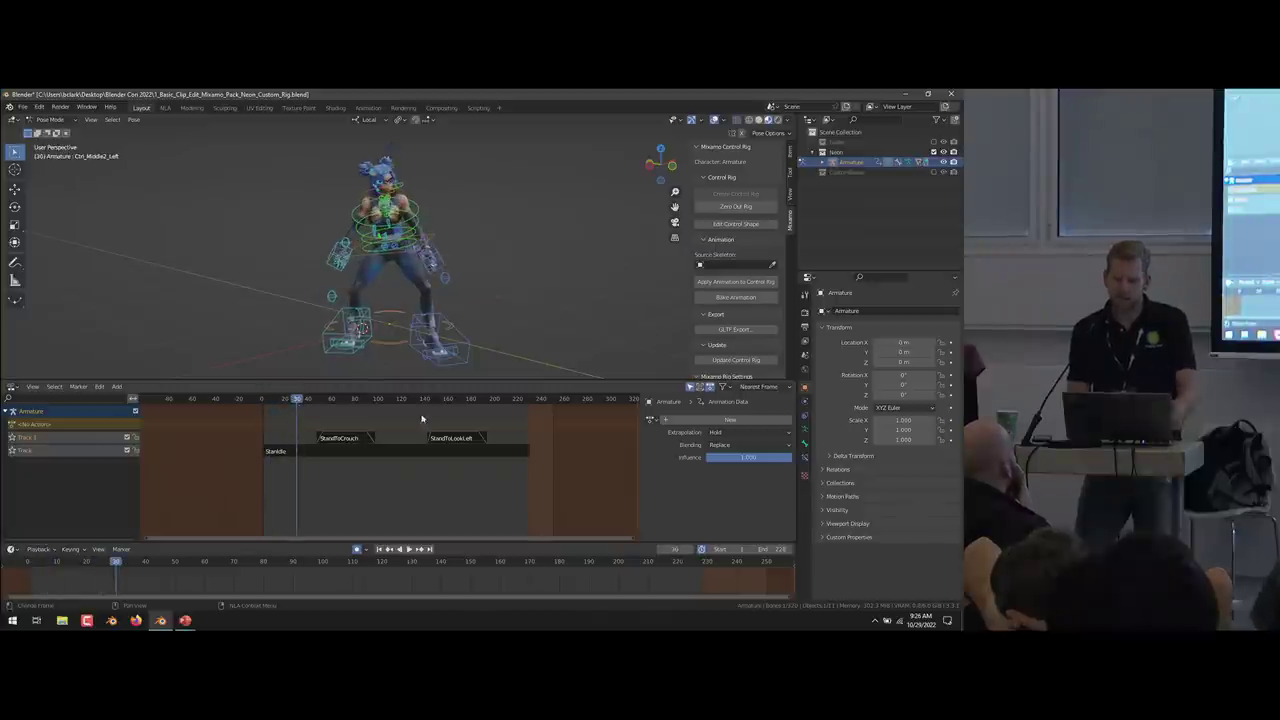
click(720, 433)
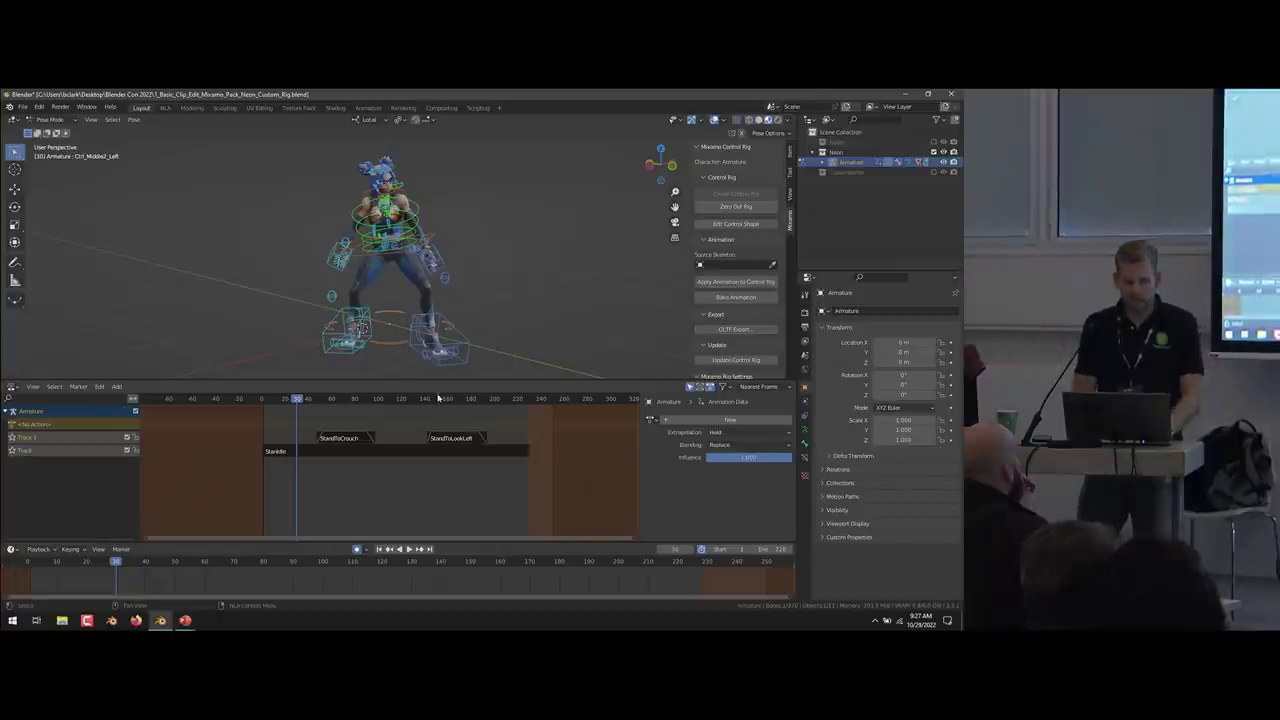
drag(297, 407, 316, 405)
click(722, 446)
click(722, 450)
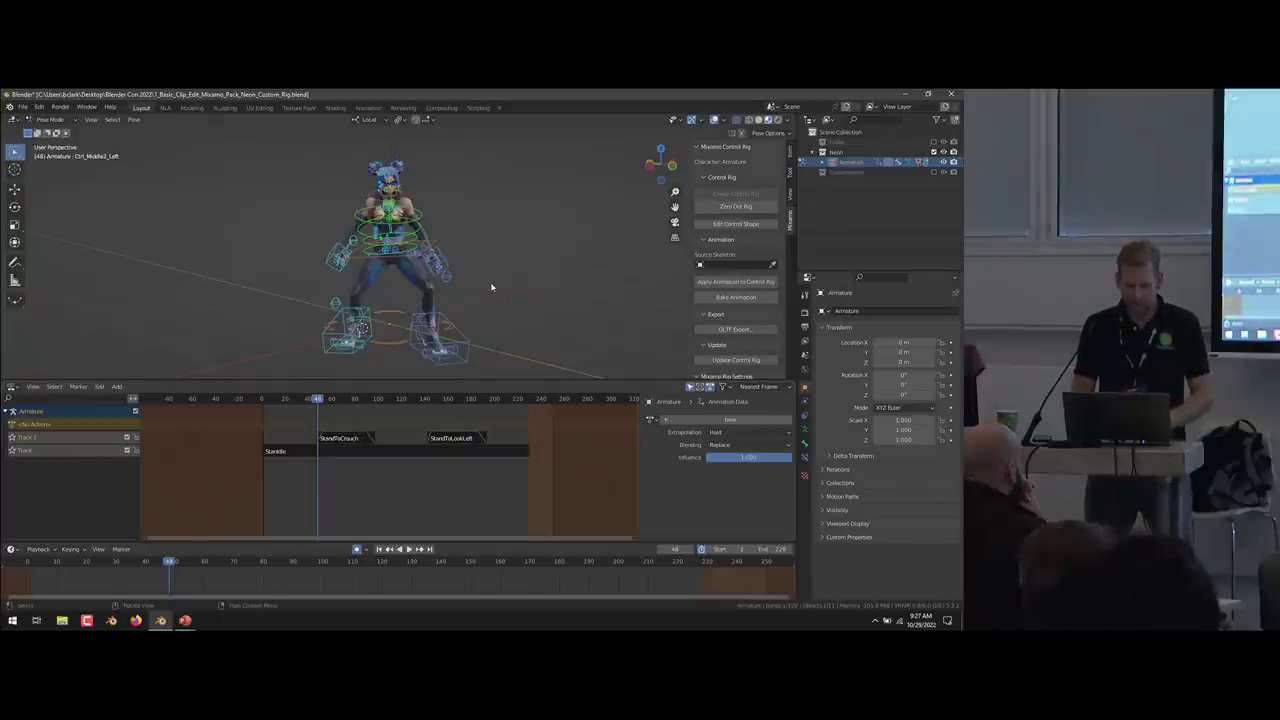
key(a)
key(i)
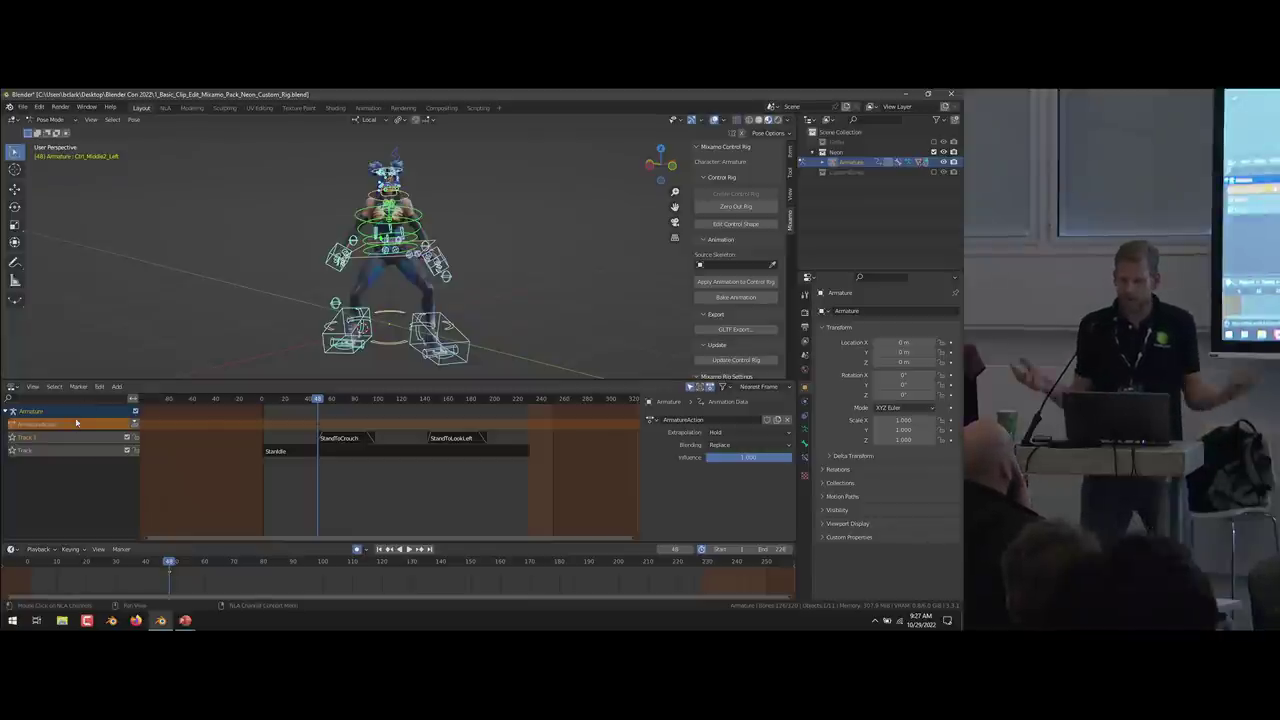
Rename the ArmatureAction channel to 'dumb' and play the animation from the start.
click(698, 419)
double_click(66, 424)
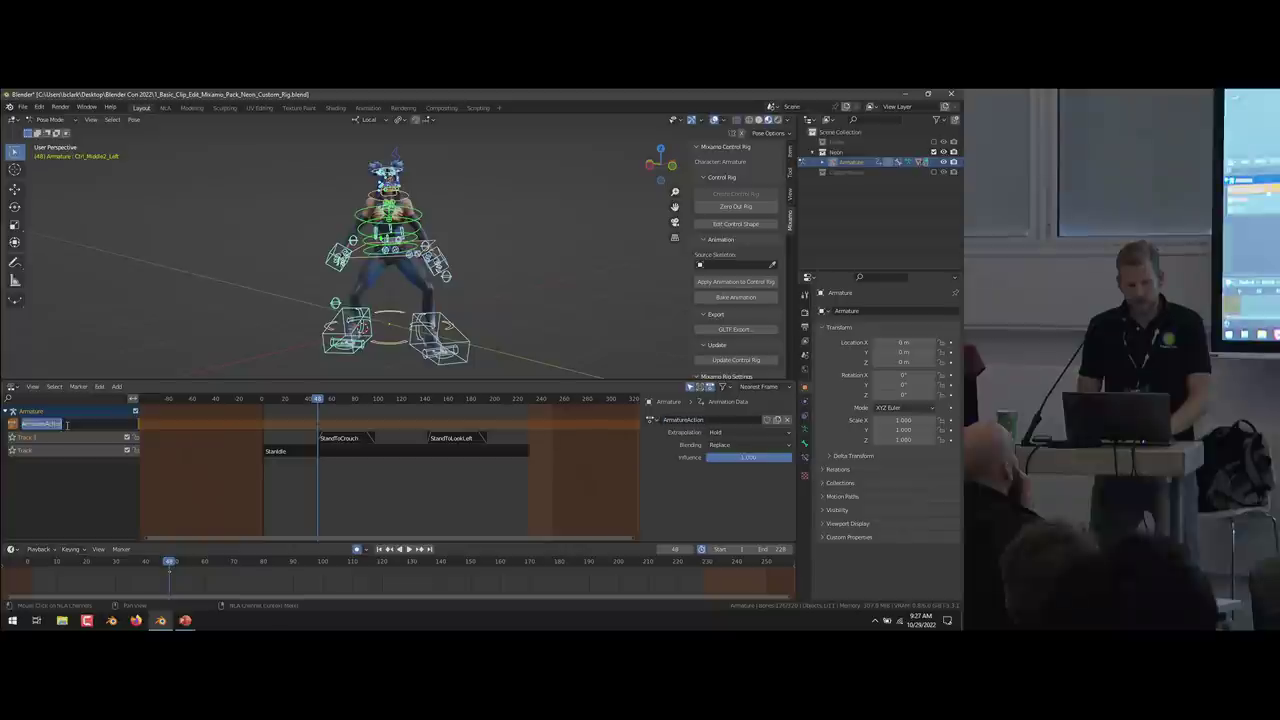
key(ctrl+a)
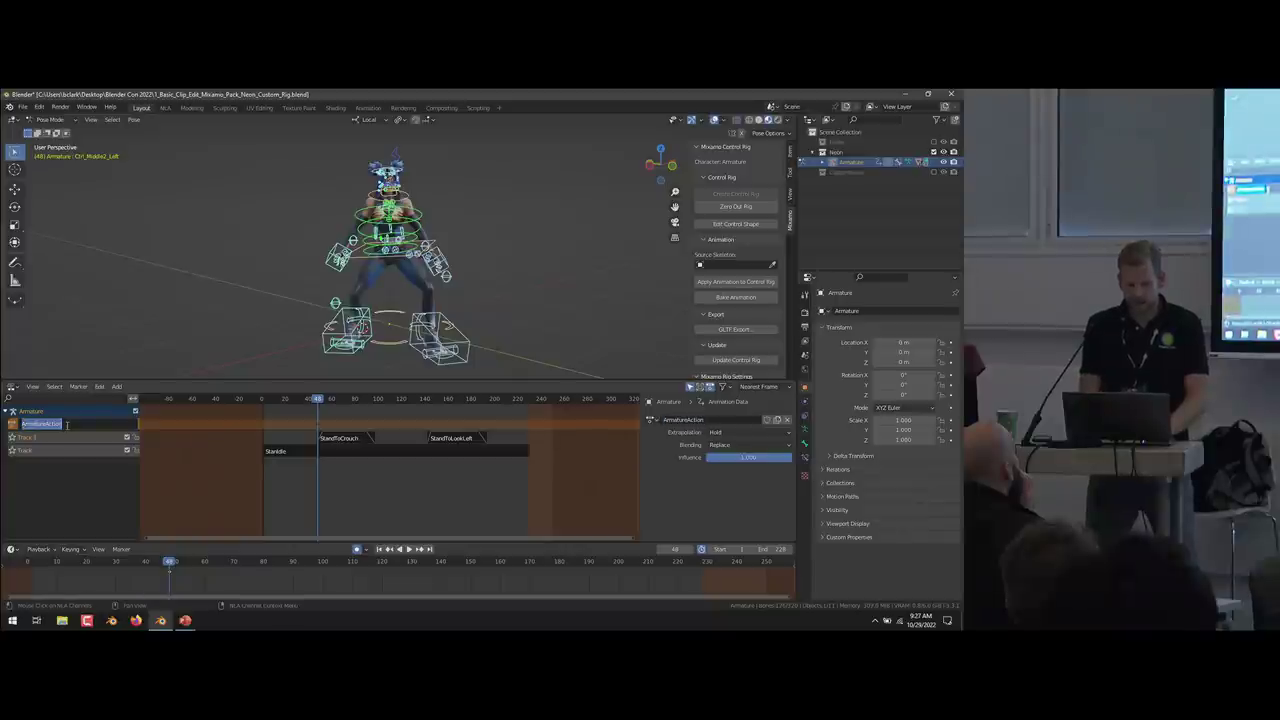
key(Return)
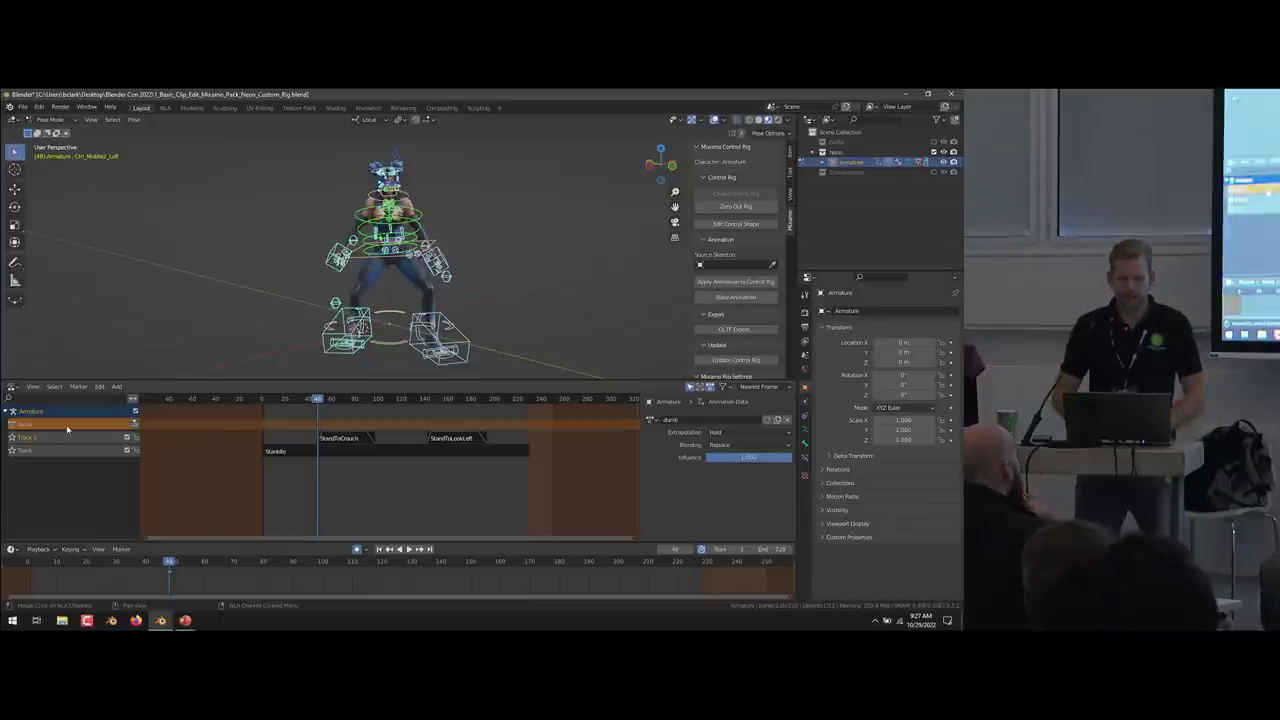
key(shift+Left)
key(space)
key(space)
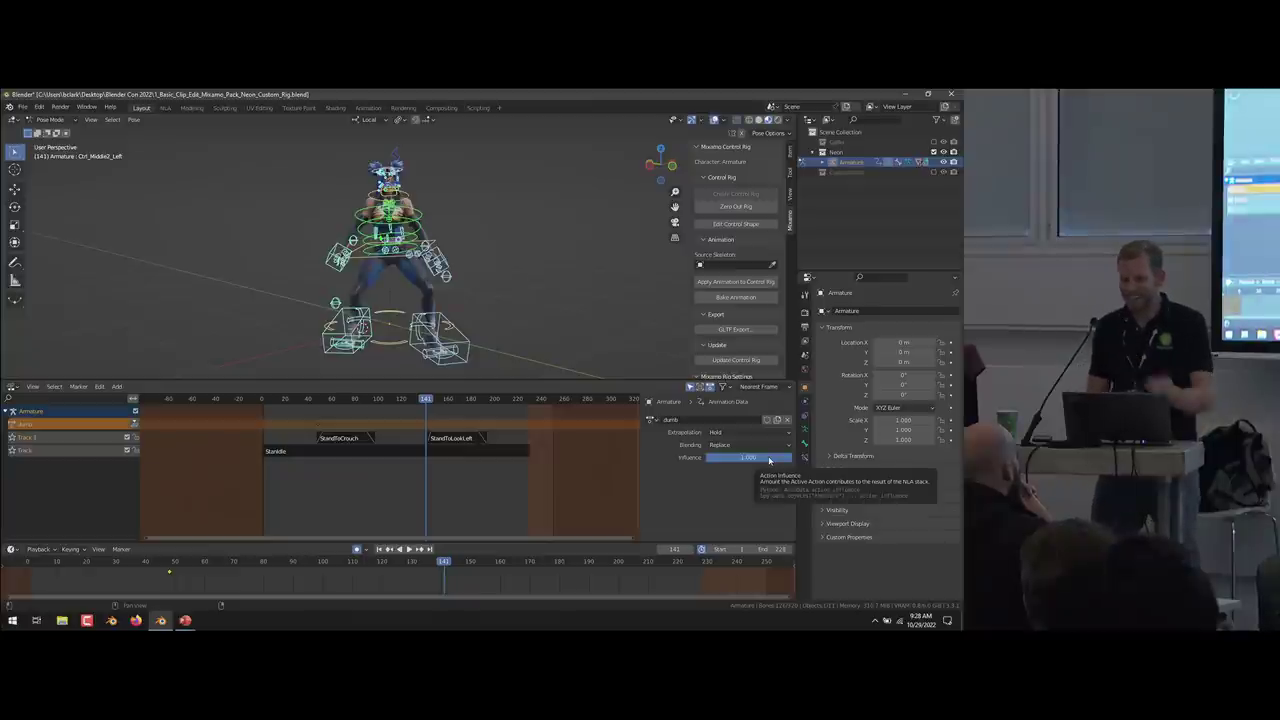
Drop the dumb action's influence to about 0.09, play, then raise the influence again.
mouse_move(769, 459)
mouse_down()
mouse_move(714, 459)
mouse_move(779, 459)
mouse_up()
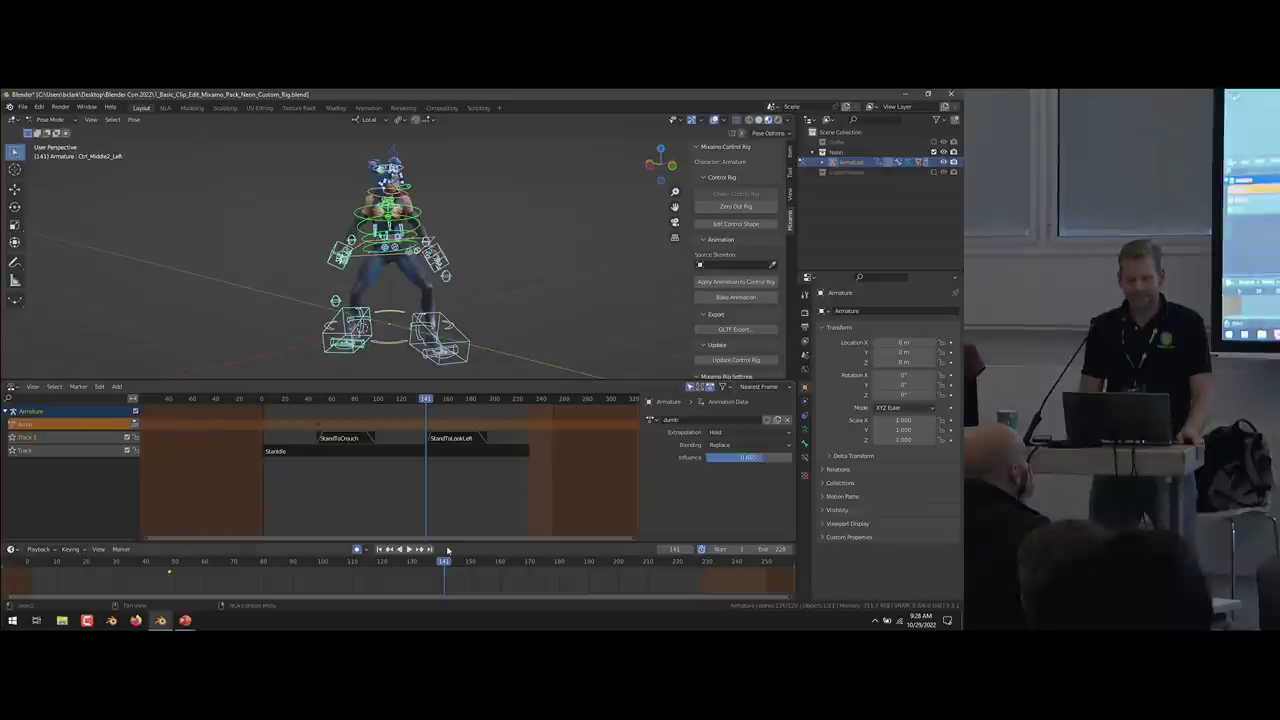
click(413, 549)
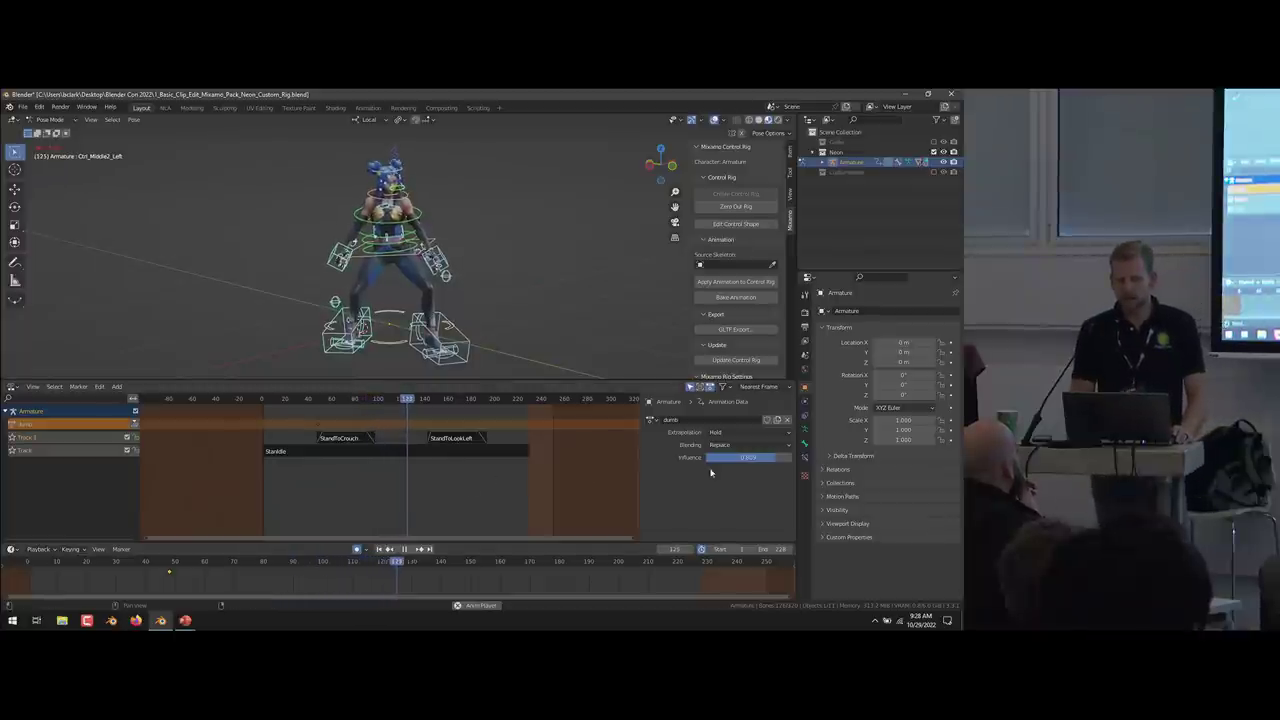
drag(772, 457, 779, 460)
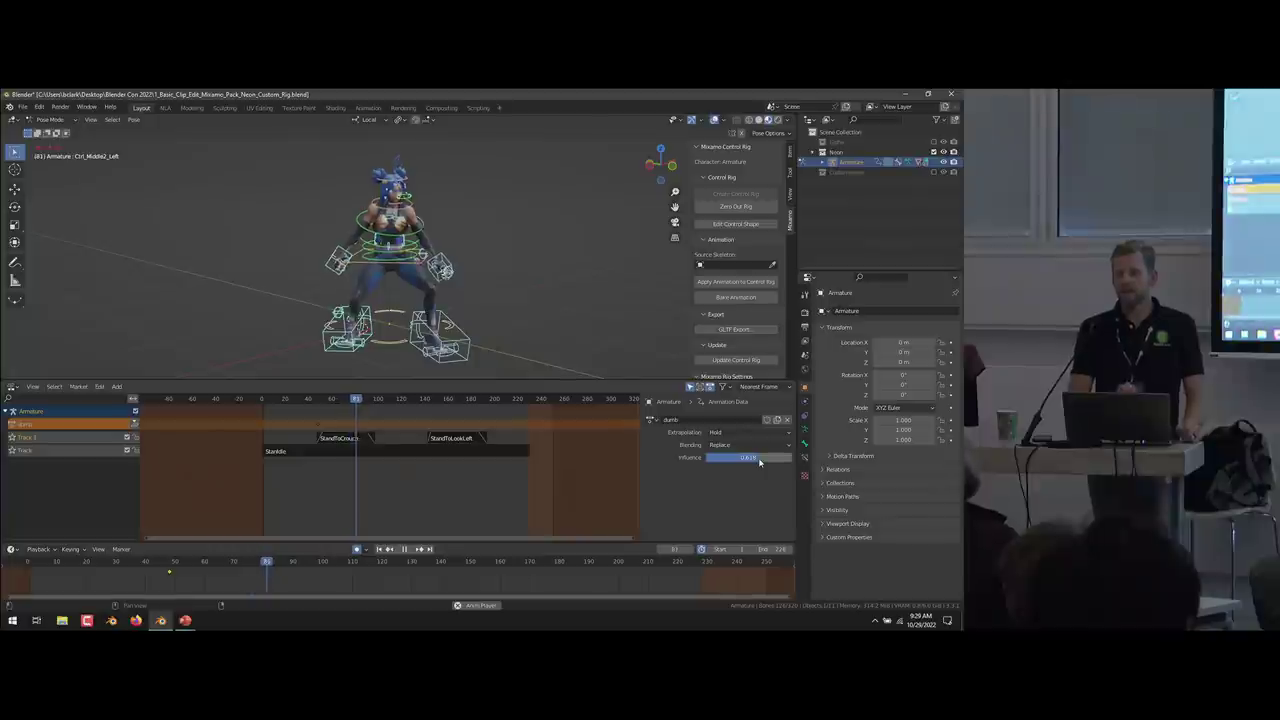
Stop playback and bring up the NLA area's Editor Type list.
click(403, 549)
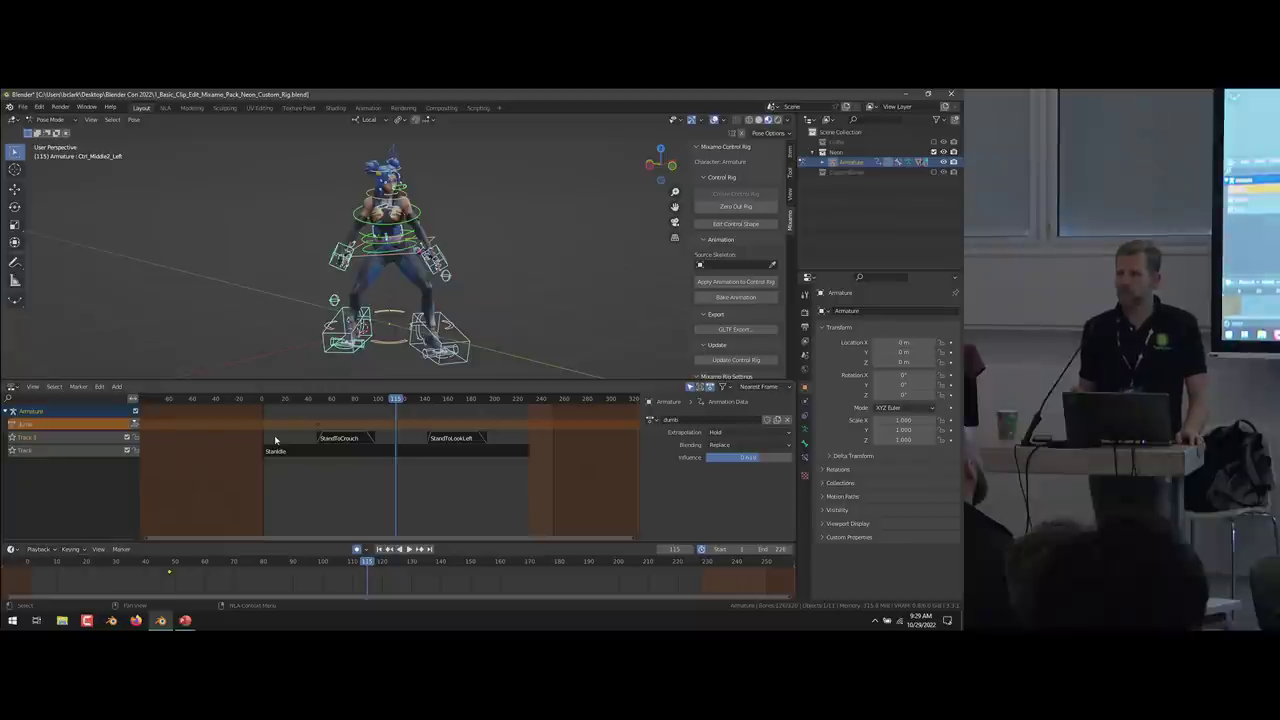
click(136, 426)
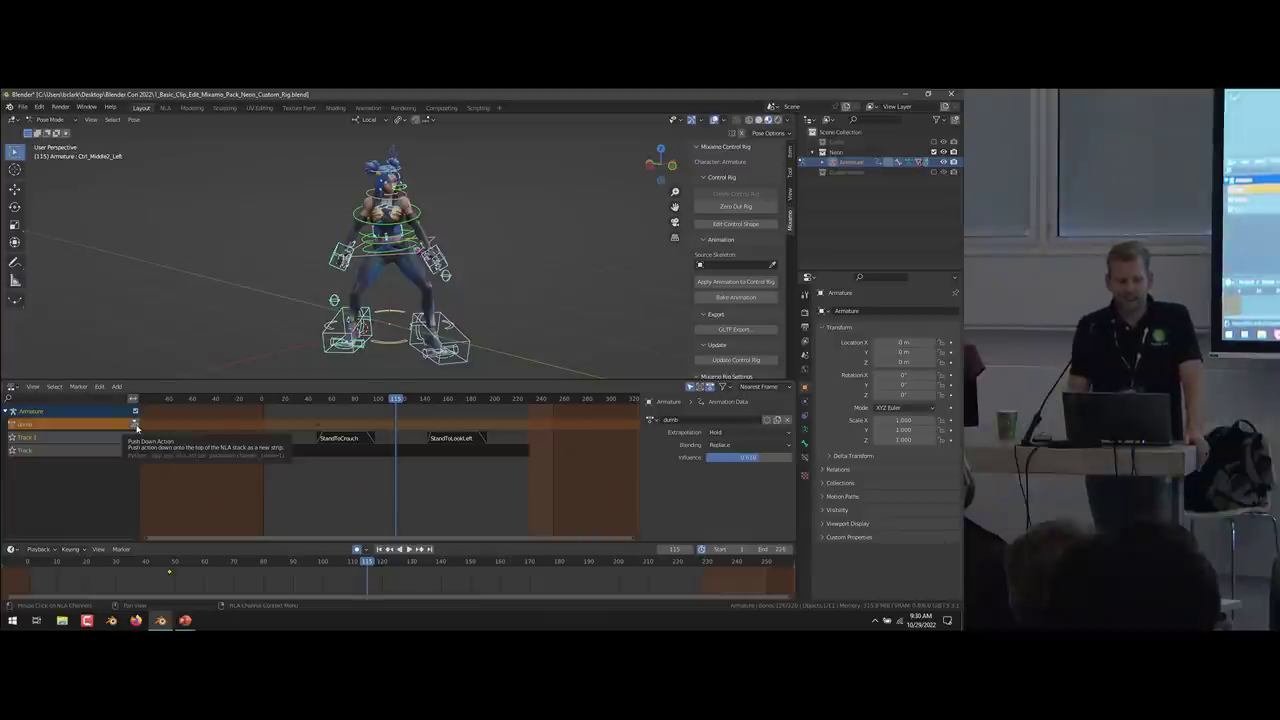
click(136, 425)
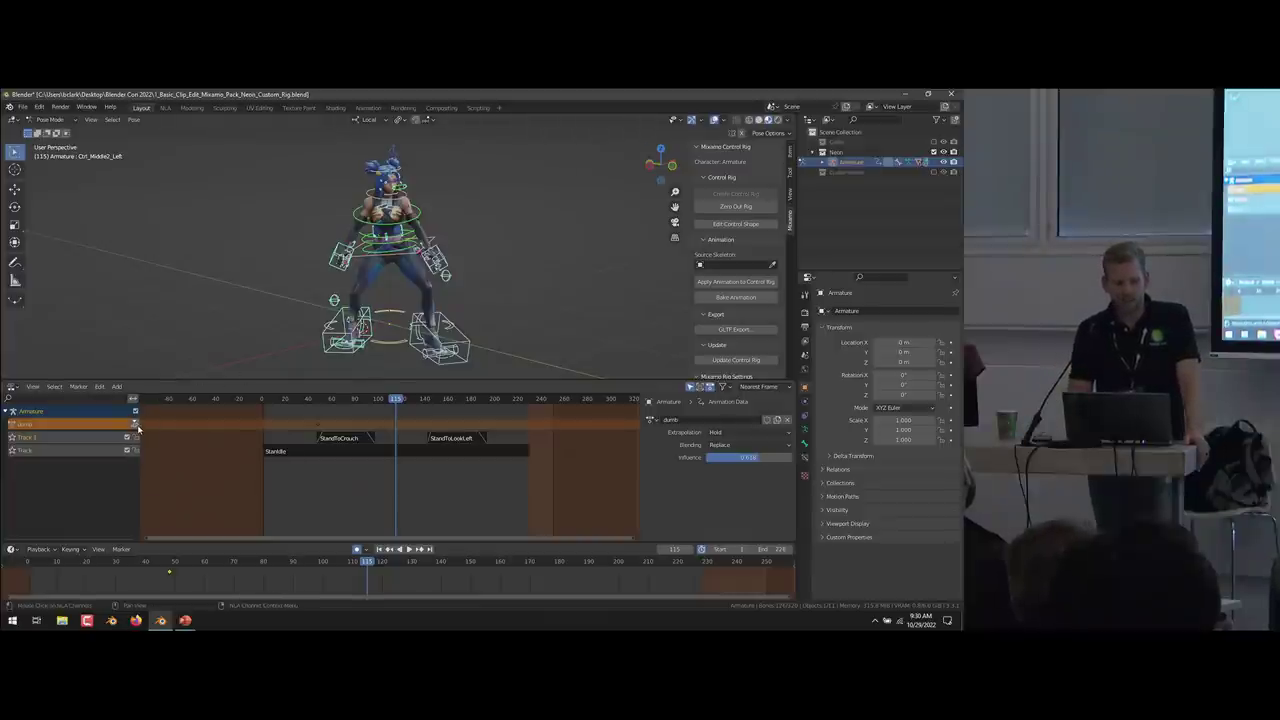
click(12, 387)
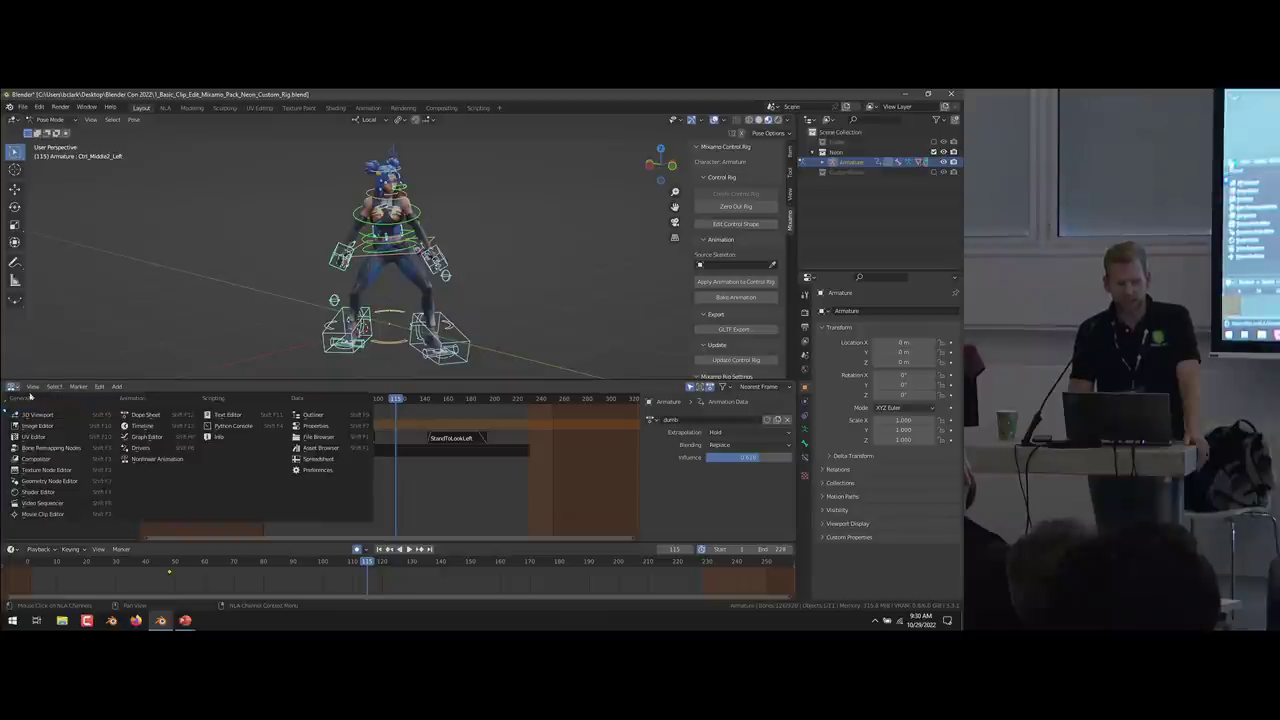
Turn the area into a Dope Sheet in Action Editor mode.
click(145, 414)
click(52, 387)
click(75, 408)
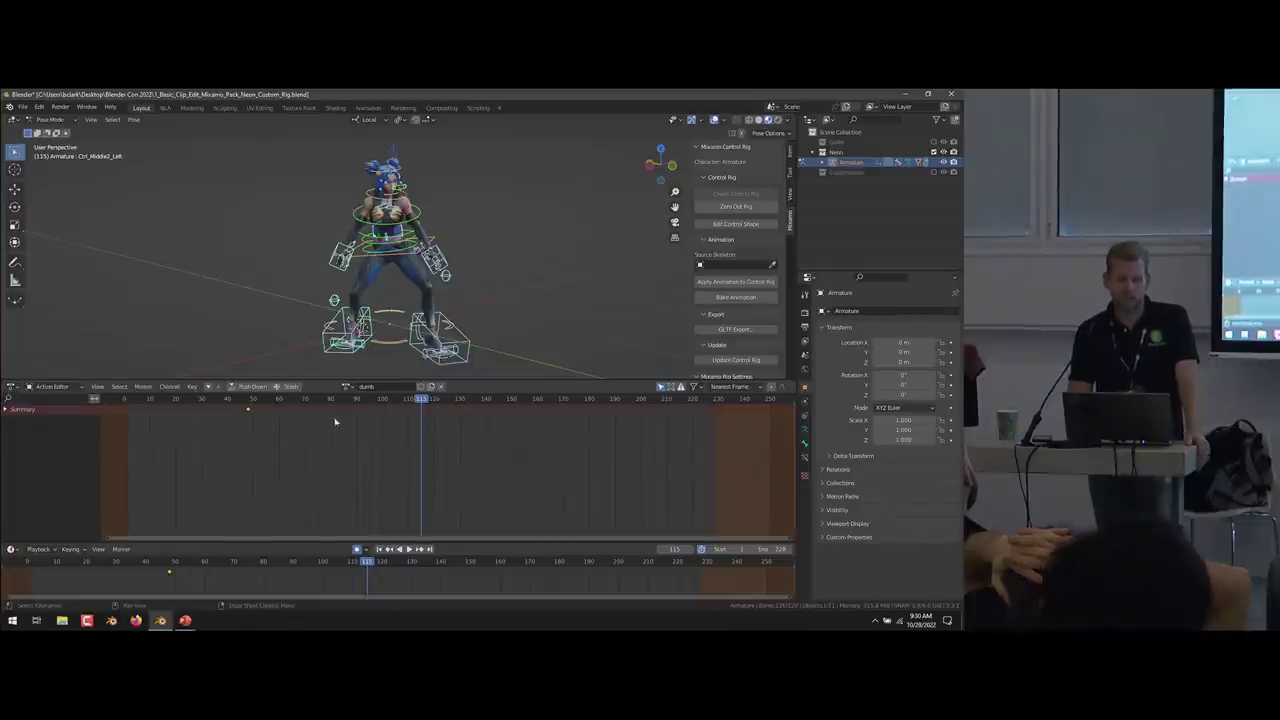
Confirm the action name 'dumb' and push it down onto the NLA stack.
double_click(368, 387)
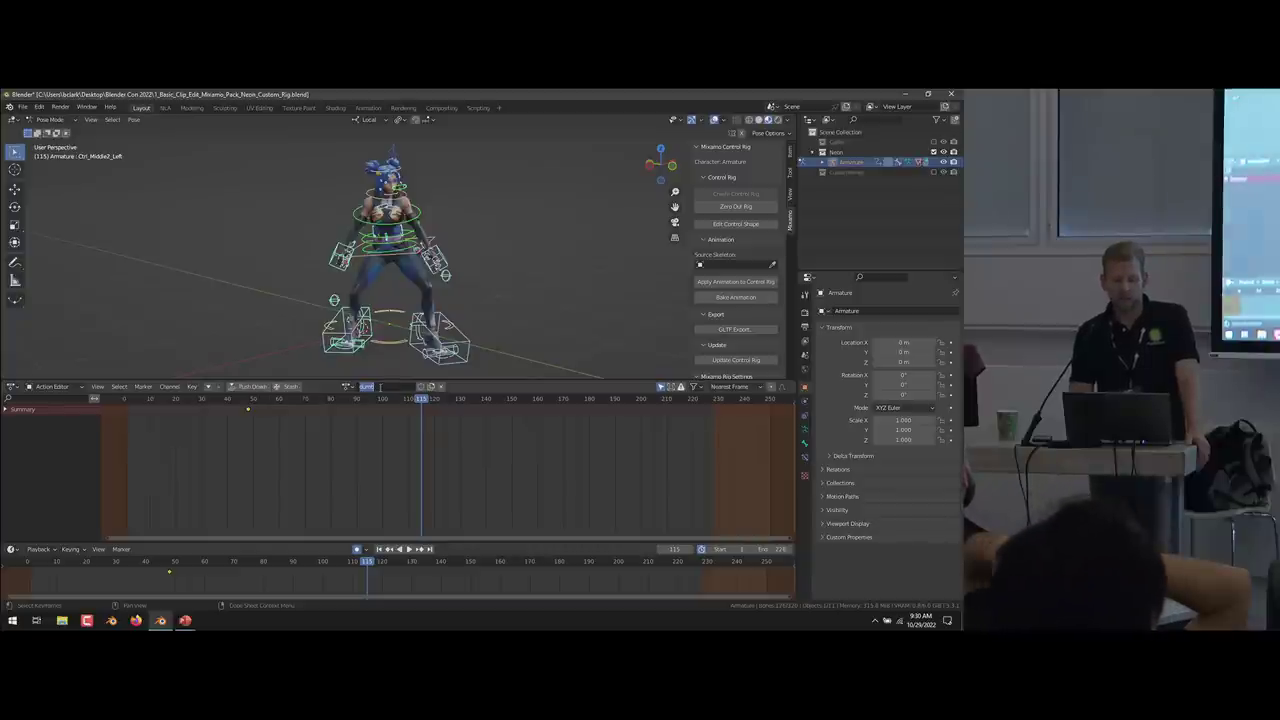
key(Return)
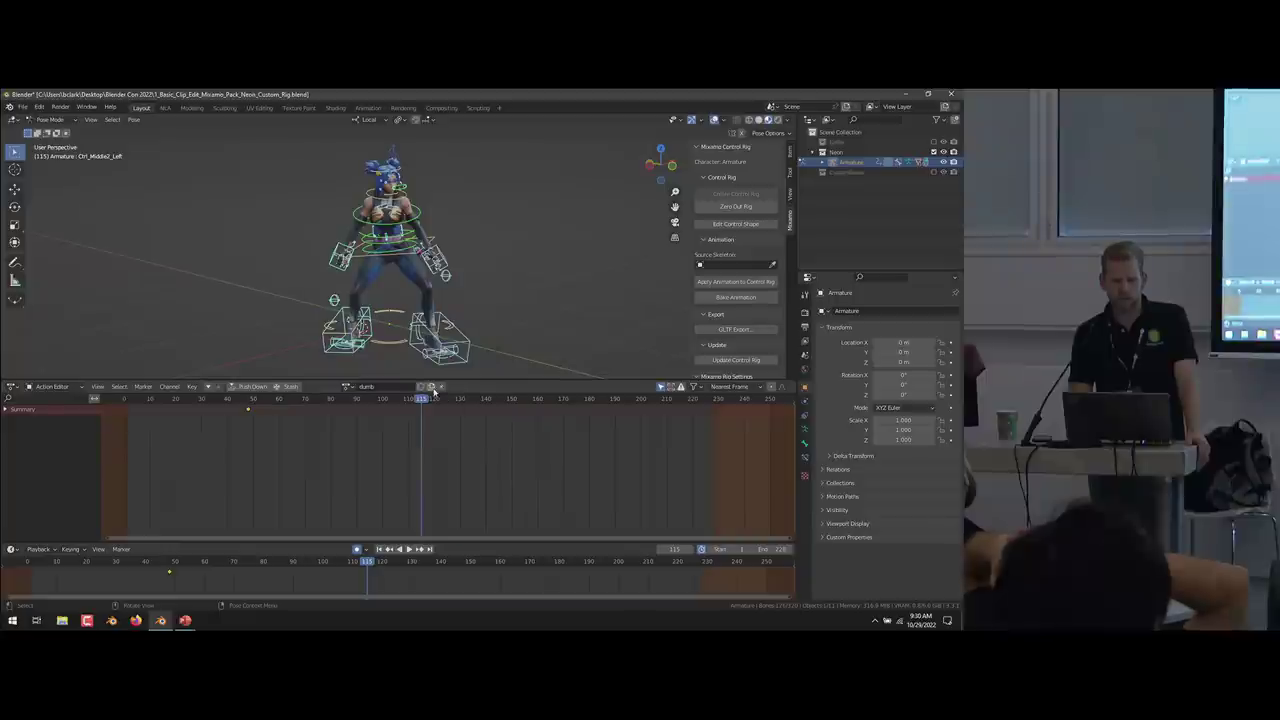
click(255, 387)
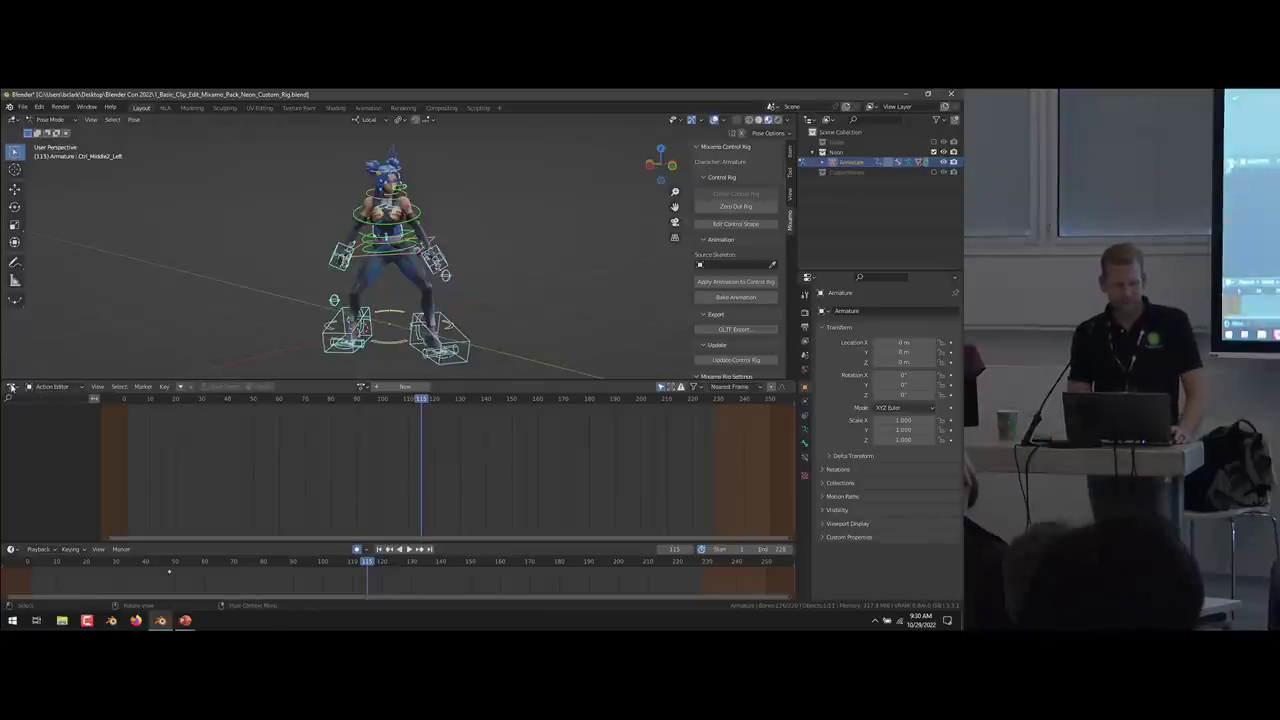
Switch the area back to Nonlinear Animation and undo the dumb action's push-down.
click(11, 386)
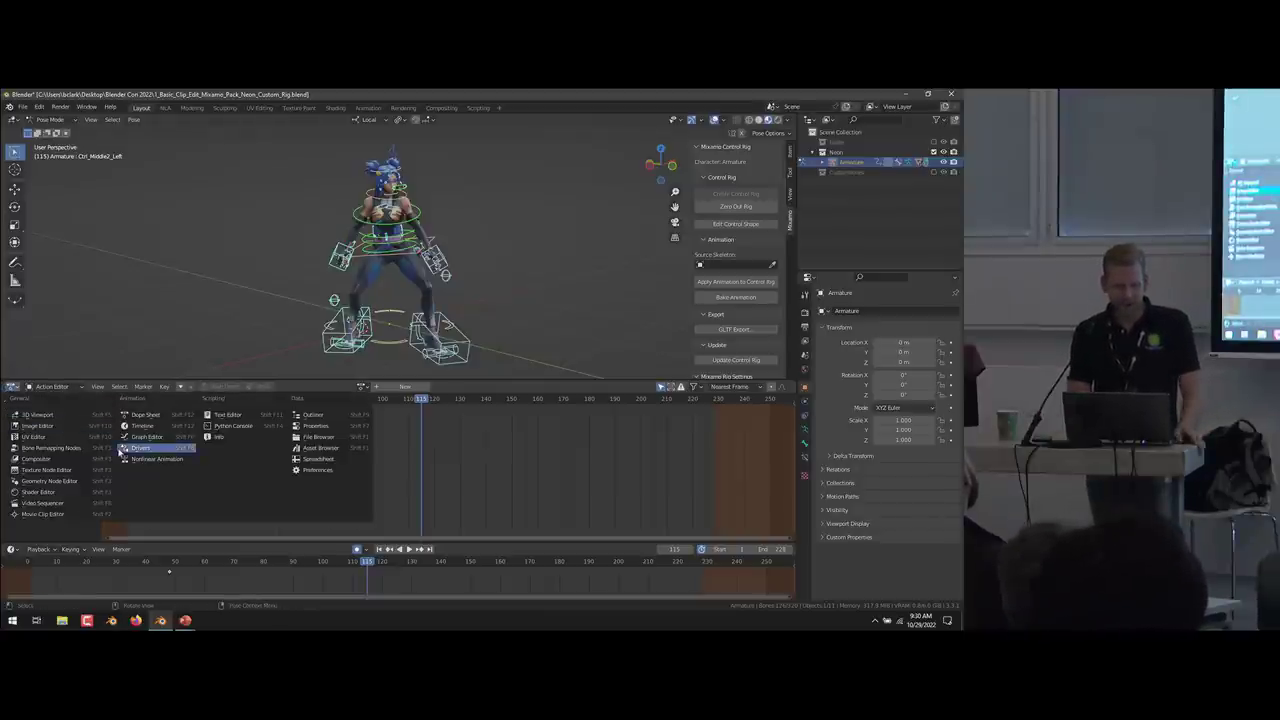
click(129, 459)
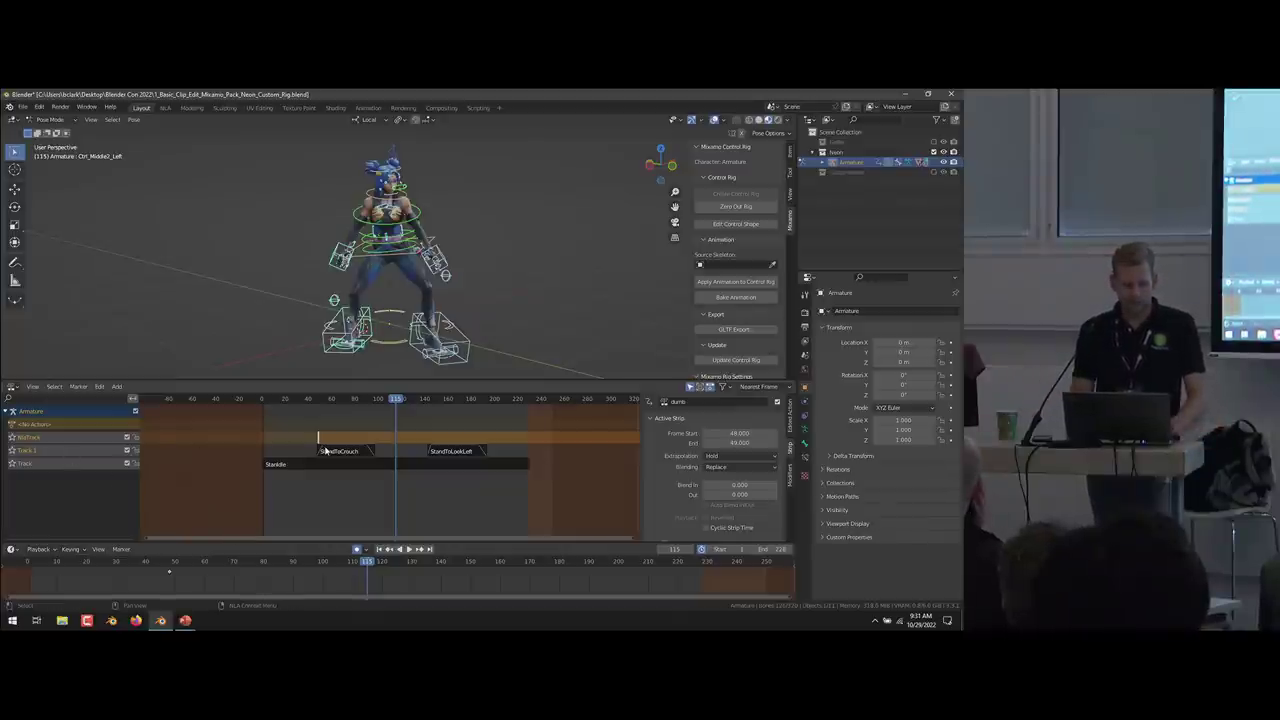
key(ctrl+z)
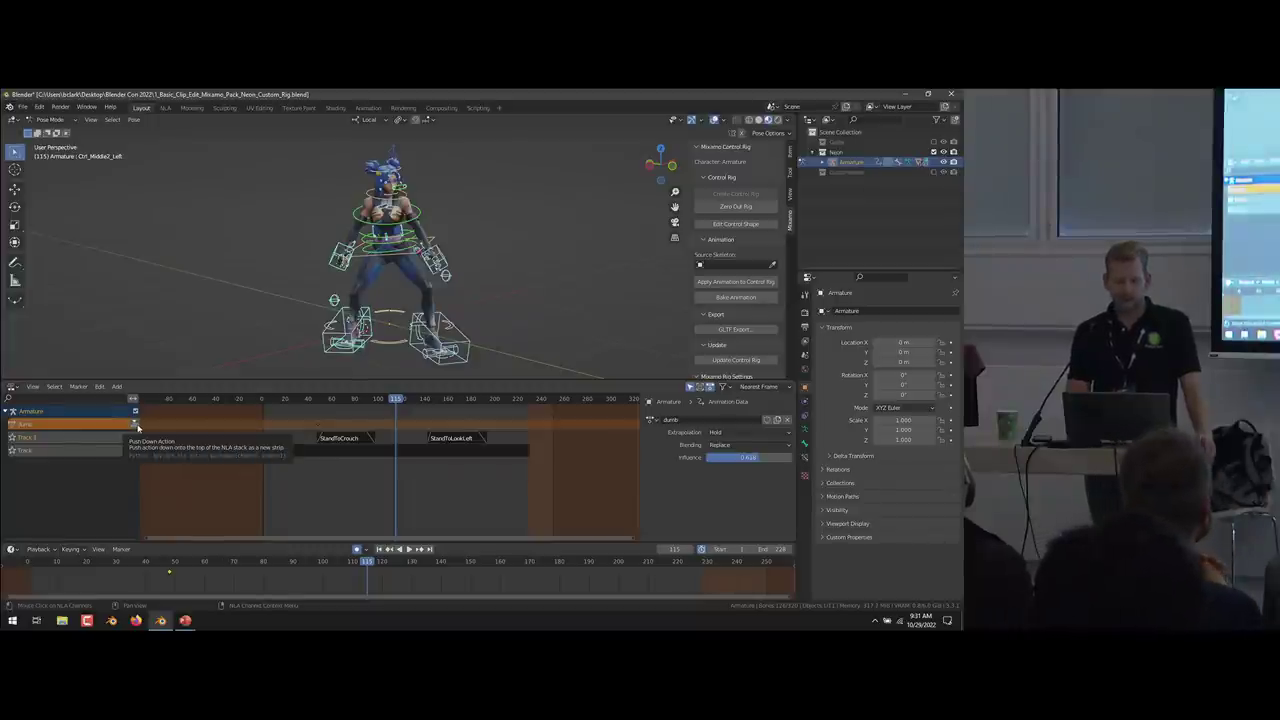
click(136, 424)
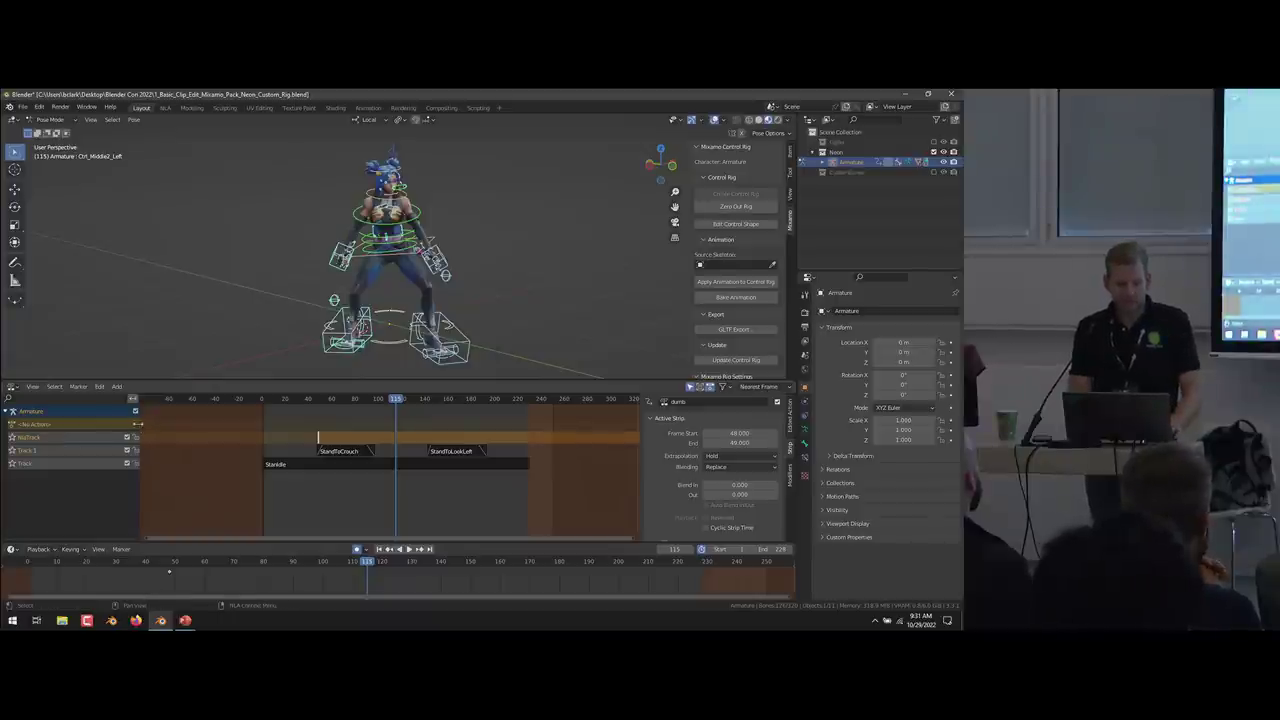
key(ctrl+z)
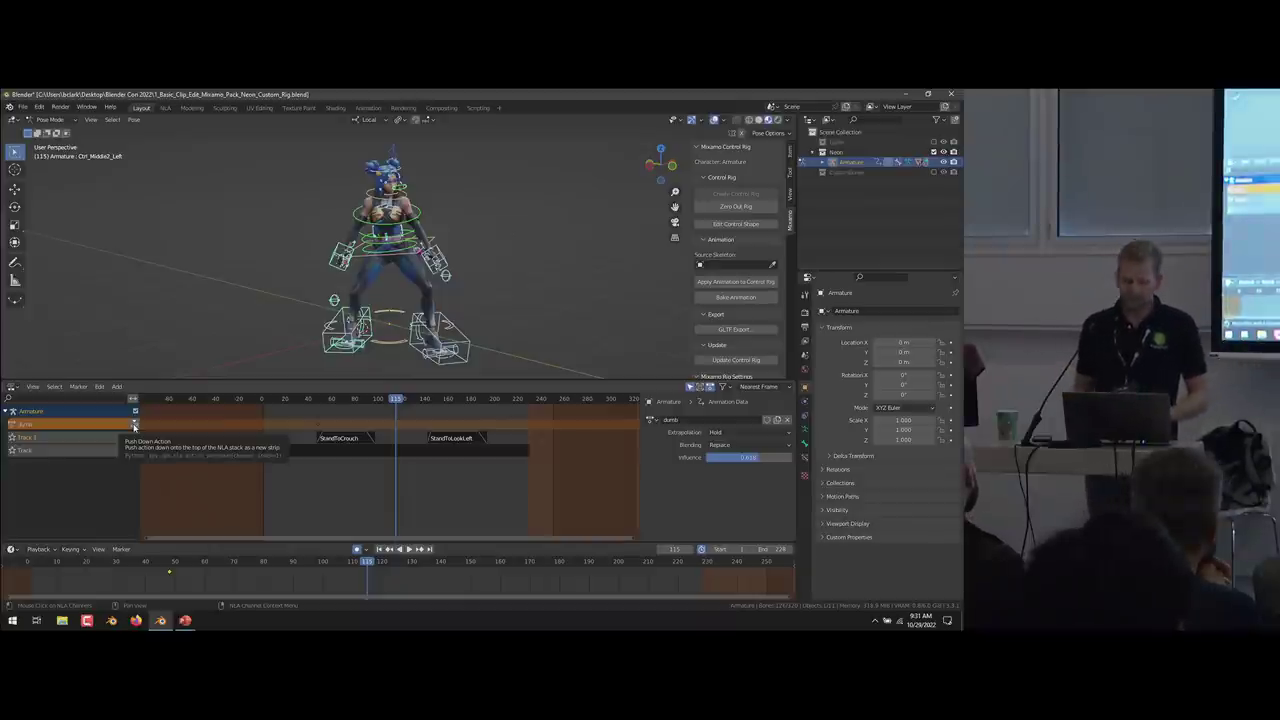
Push the dumb action down as a strip on a new NLA track.
click(135, 427)
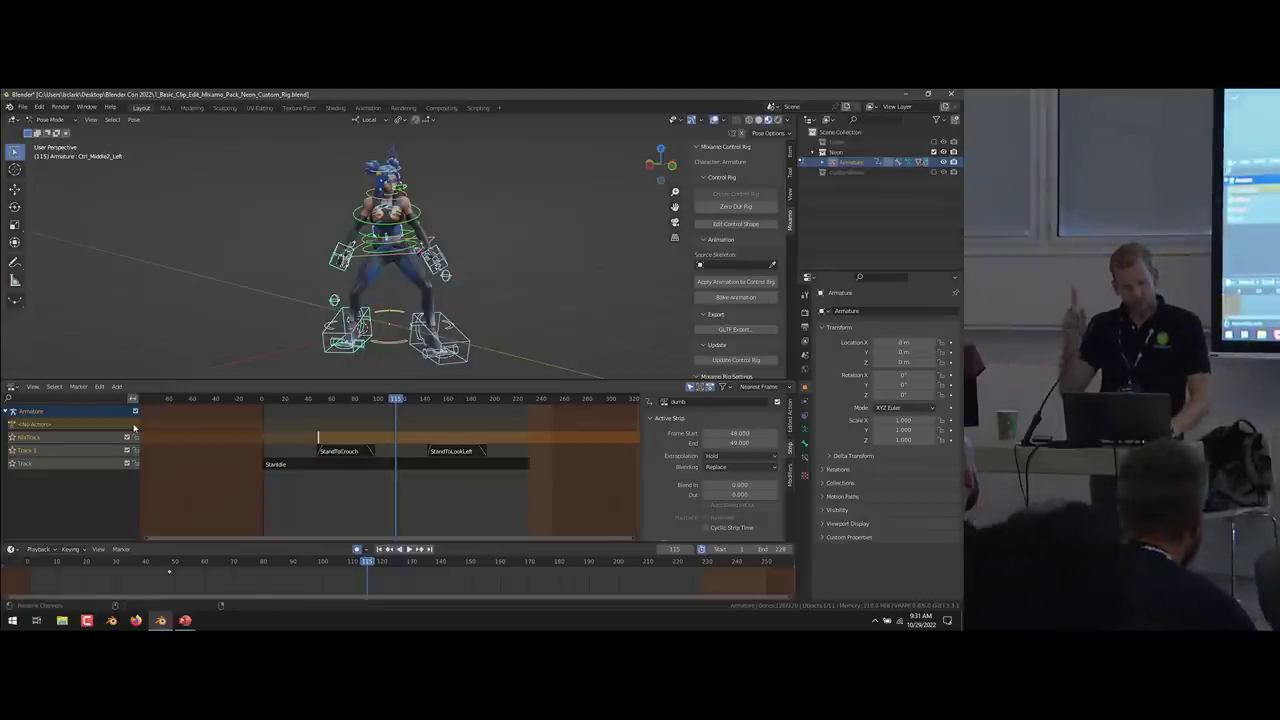
Undo the push-down, add an NLA track named 'smart', and push dumb into it.
key(ctrl+z)
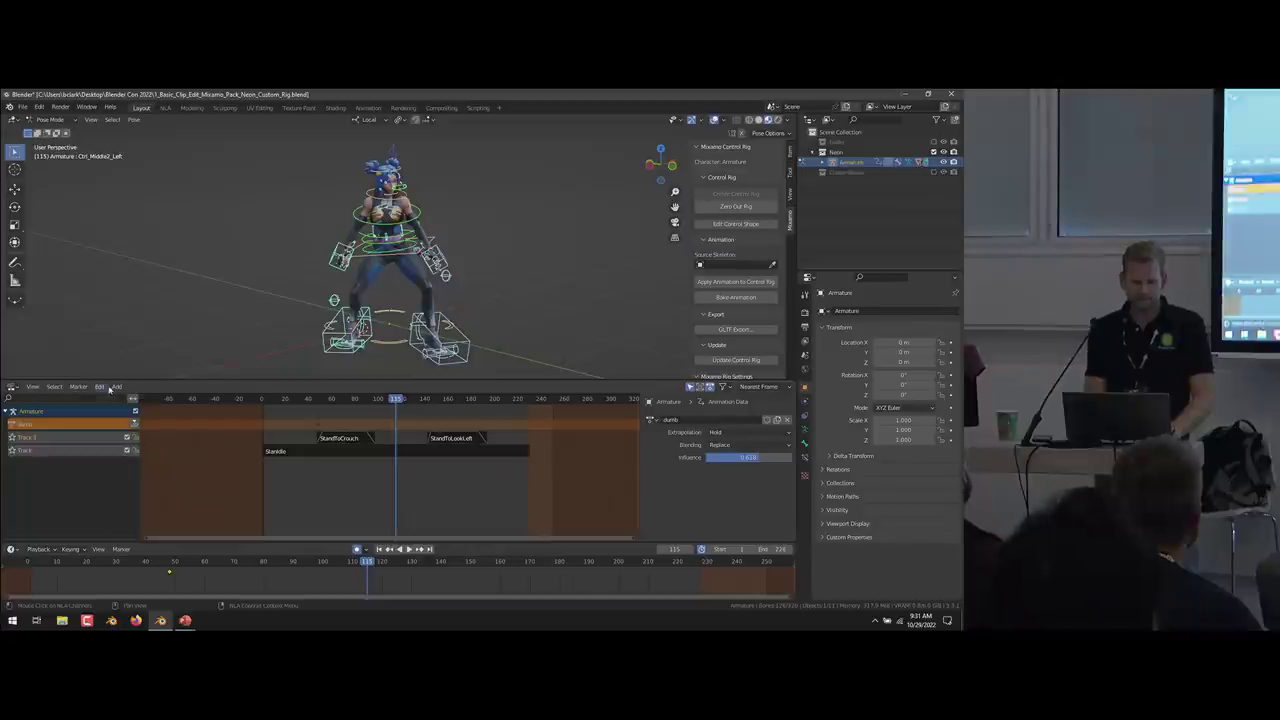
click(116, 387)
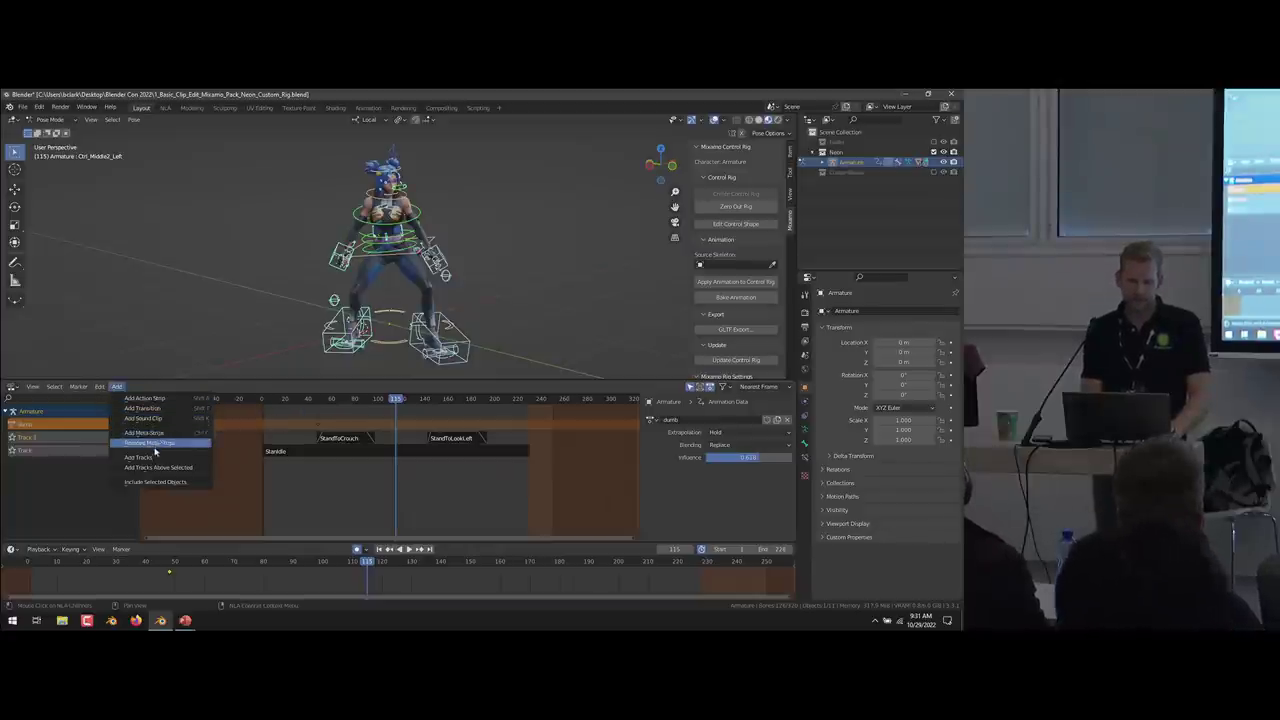
click(150, 457)
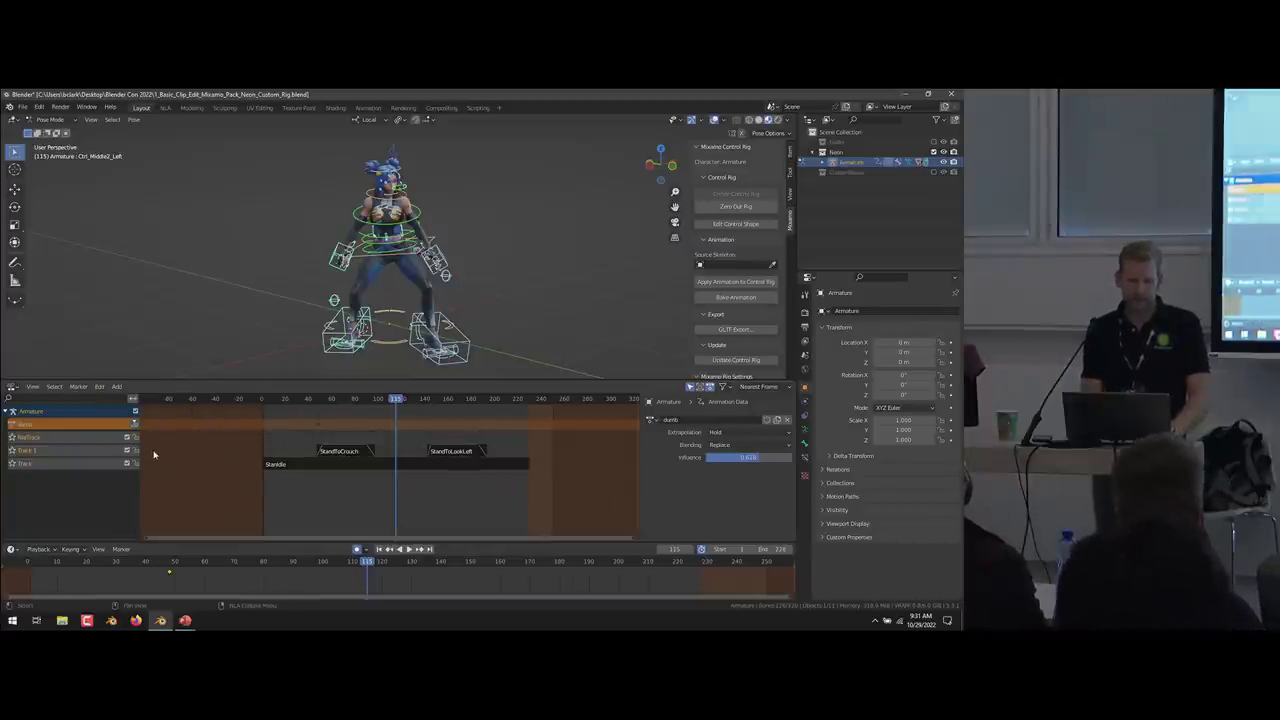
double_click(102, 439)
text(smart)
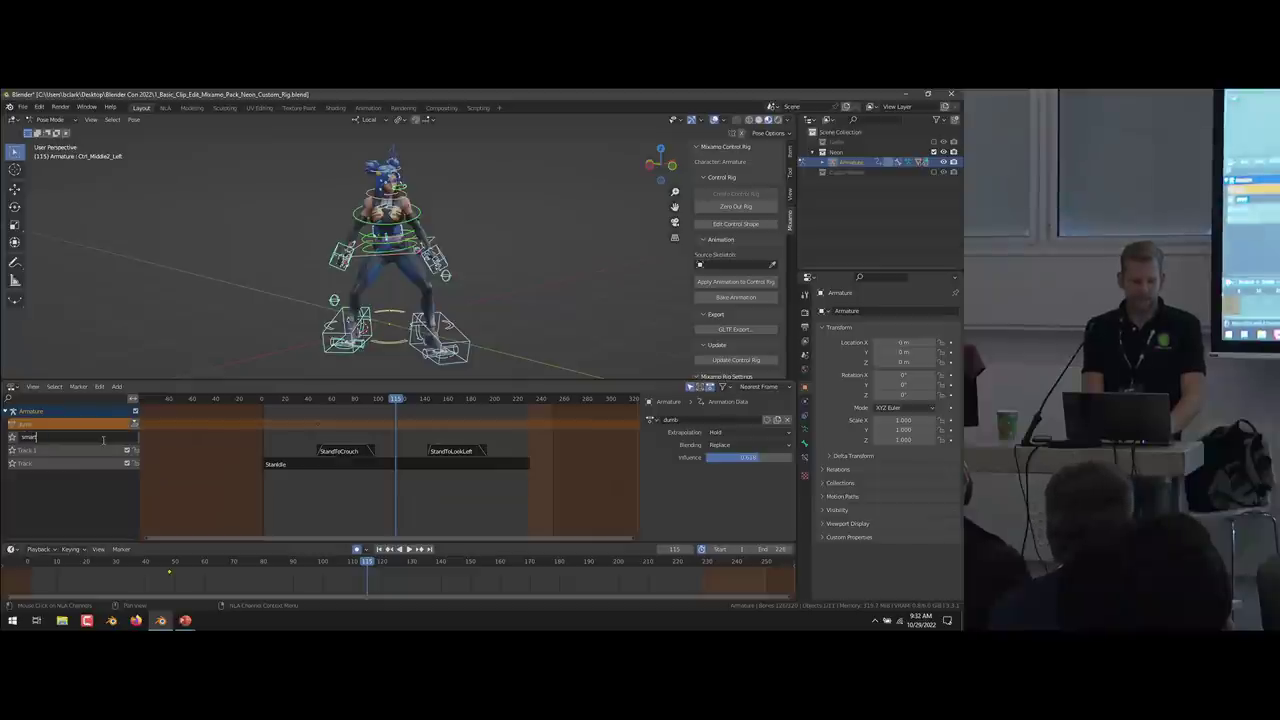
key(Return)
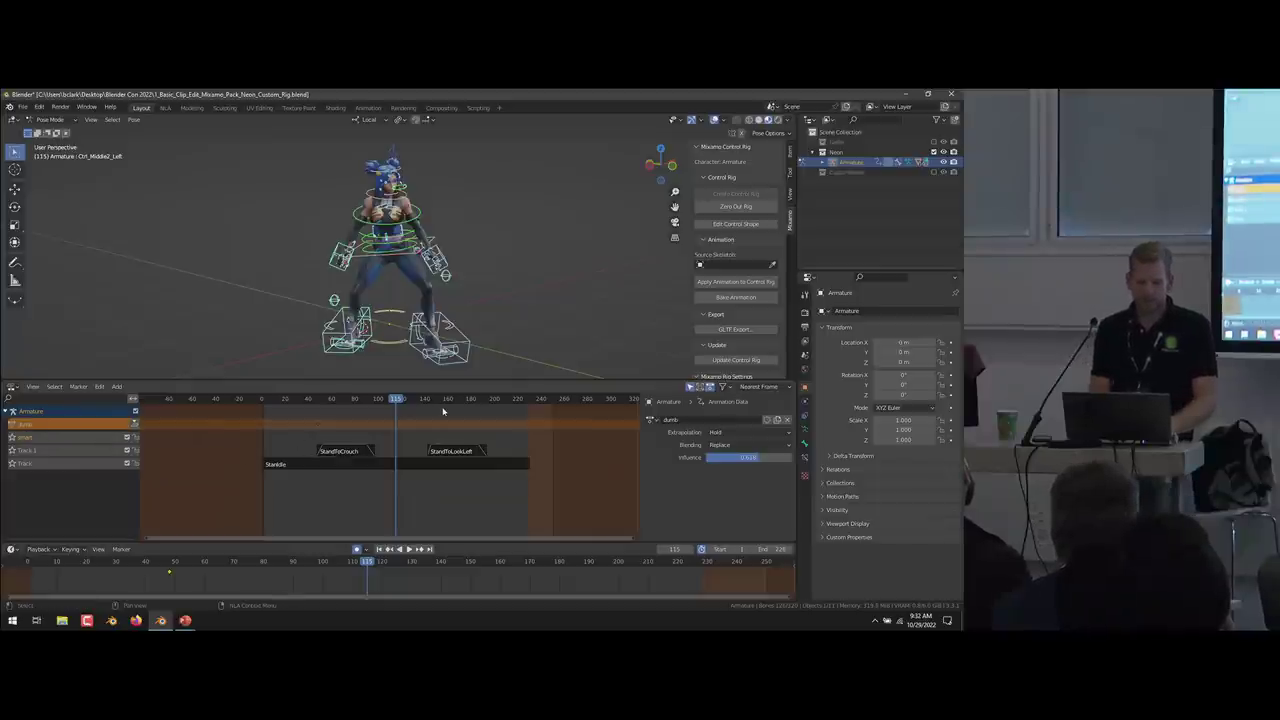
click(134, 425)
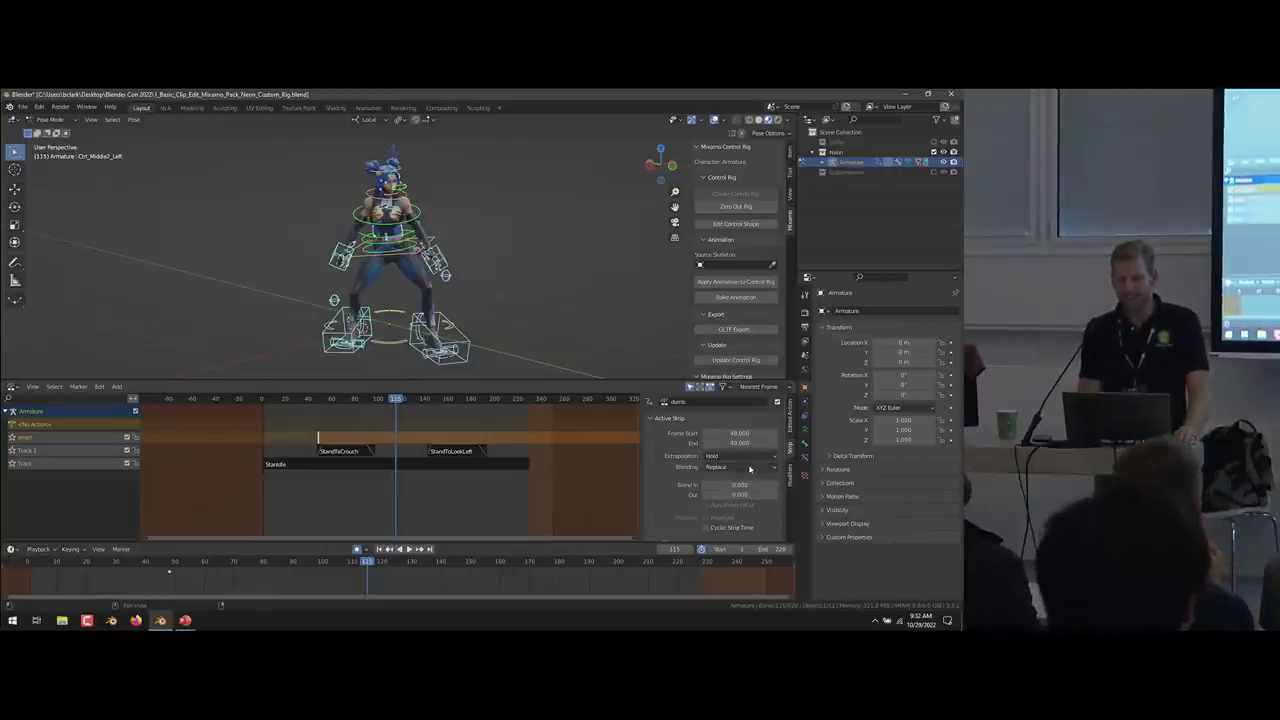
Set the dumb strip's extrapolation to Nothing, then scrub to frame 51 to check the pose.
click(740, 456)
click(740, 486)
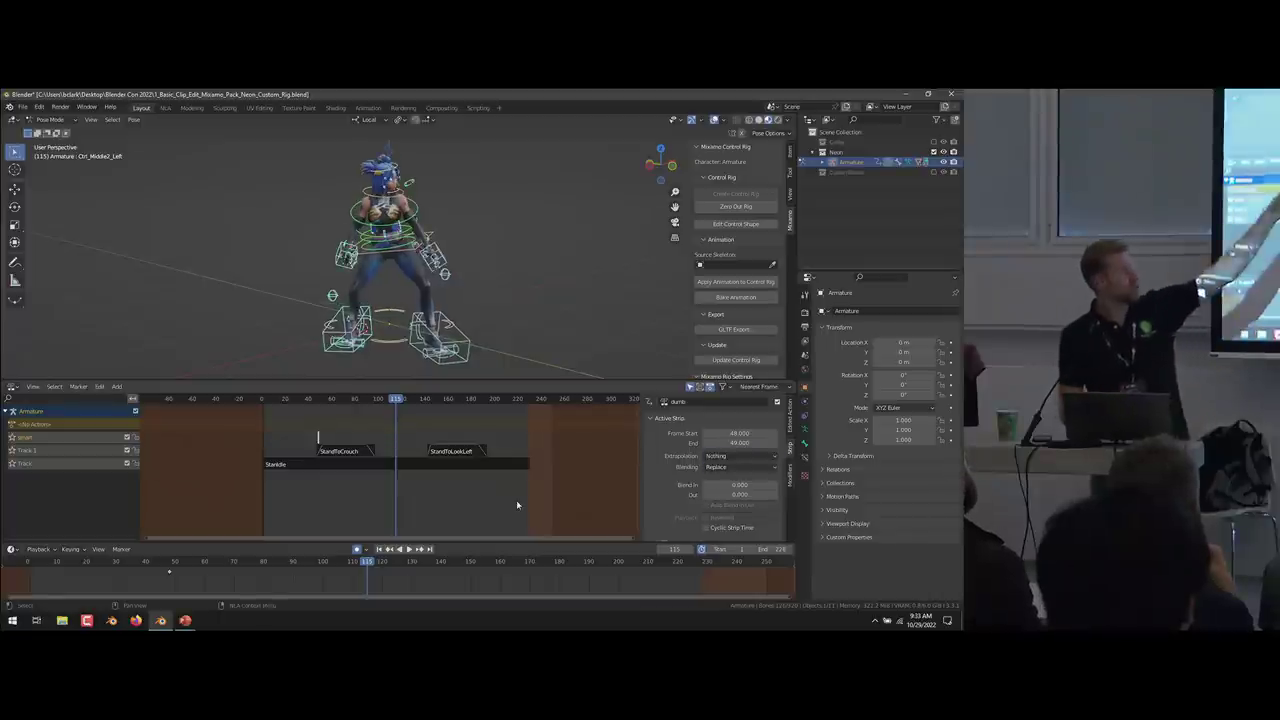
click(750, 457)
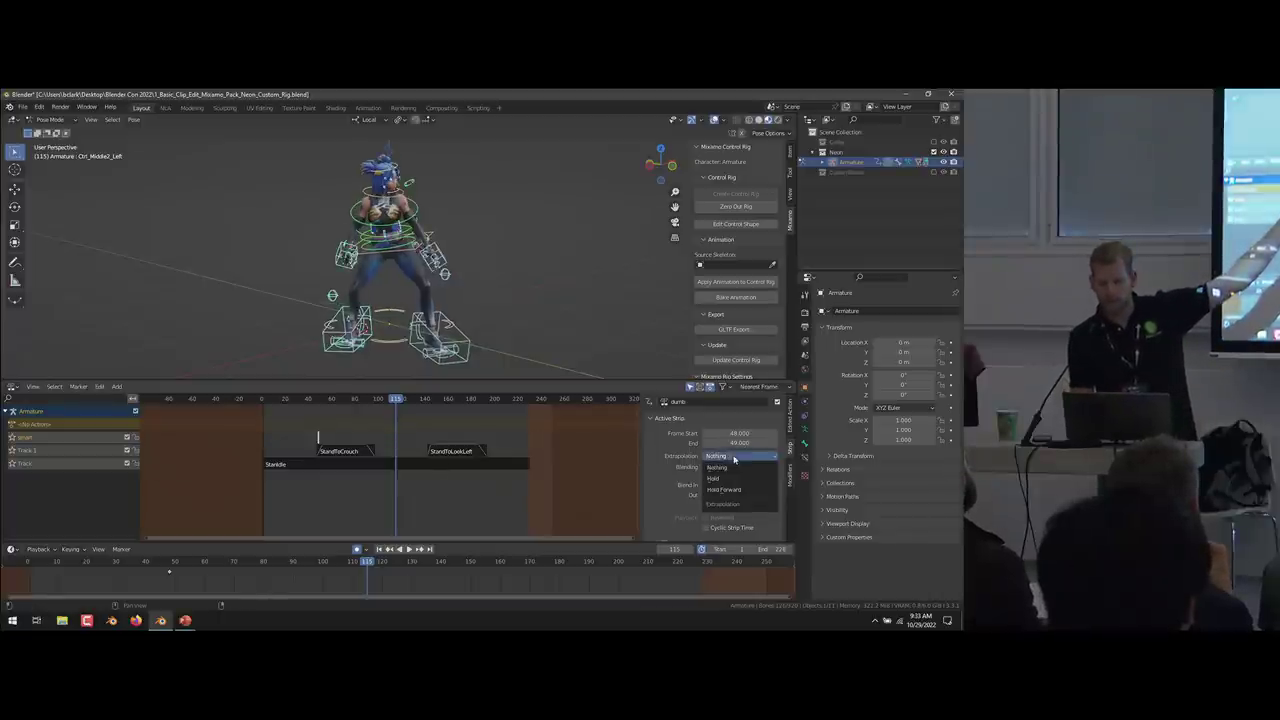
click(735, 483)
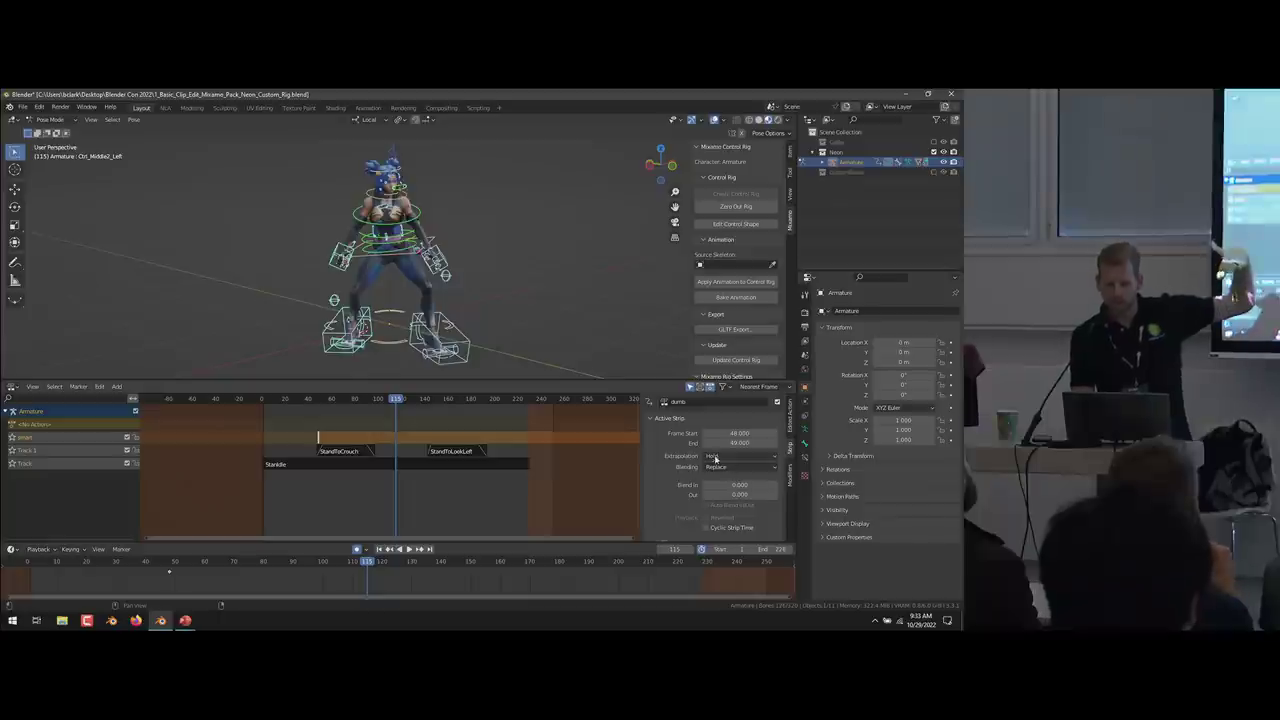
click(738, 457)
click(718, 467)
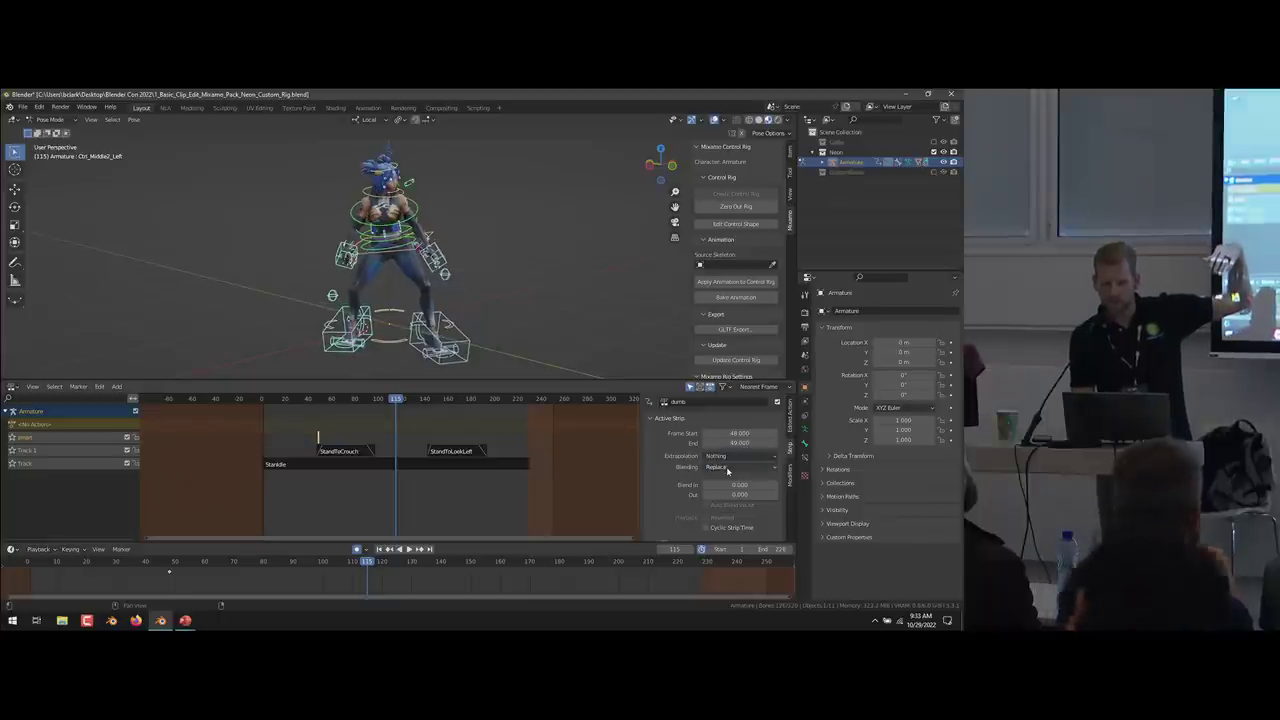
drag(396, 404, 324, 411)
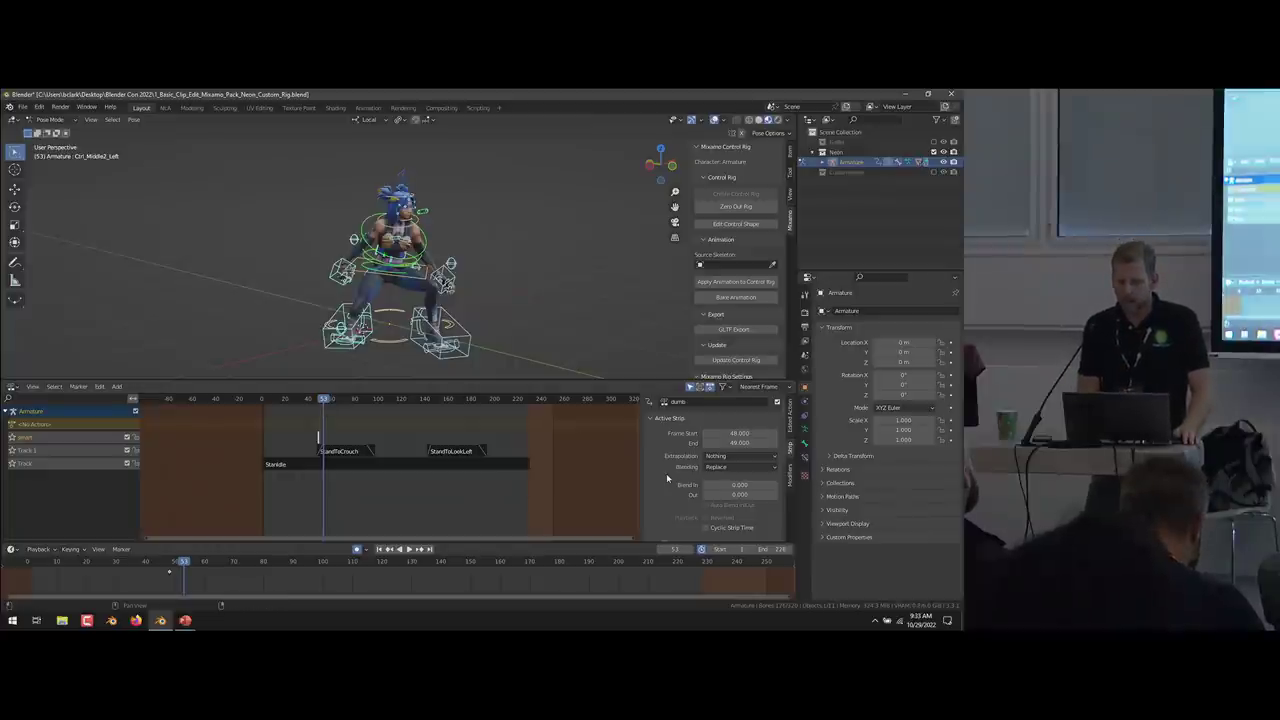
Lengthen the dumb strip's end to frame 97.9 and scrub around frame 55 to preview it.
drag(738, 442, 776, 442)
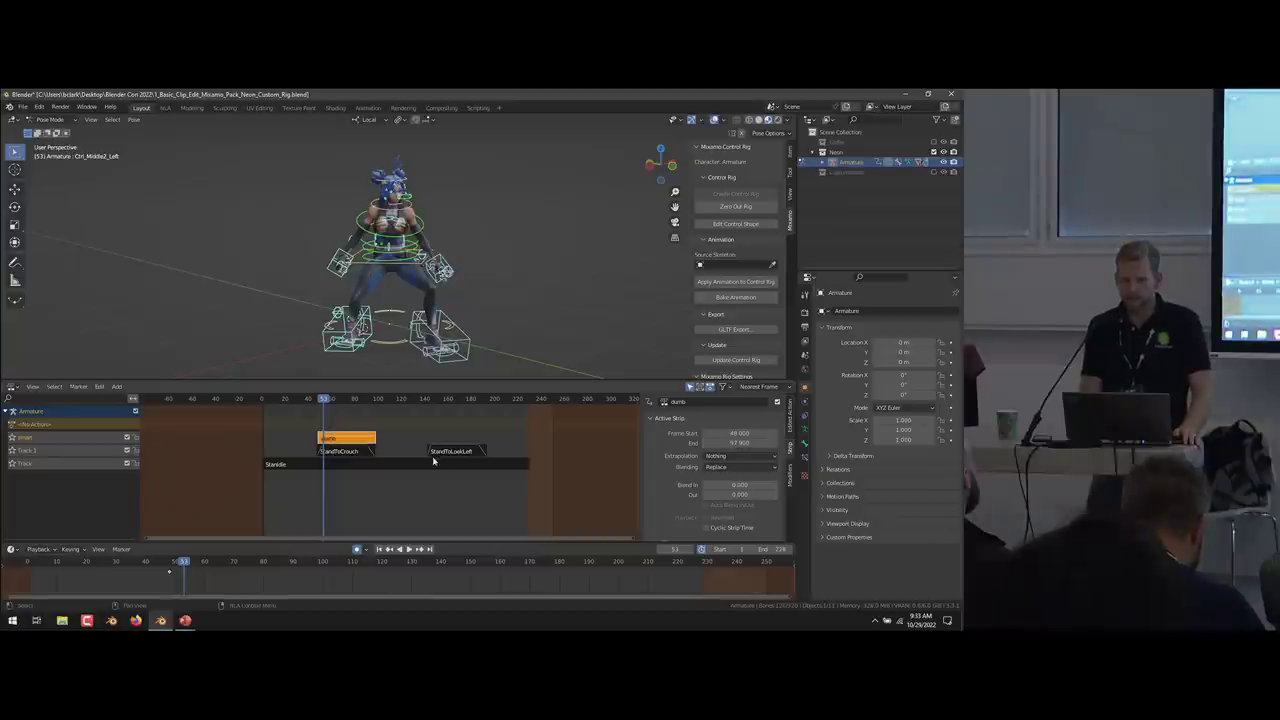
click(324, 398)
mouse_move(324, 398)
mouse_down()
mouse_move(298, 398)
mouse_move(348, 402)
mouse_up()
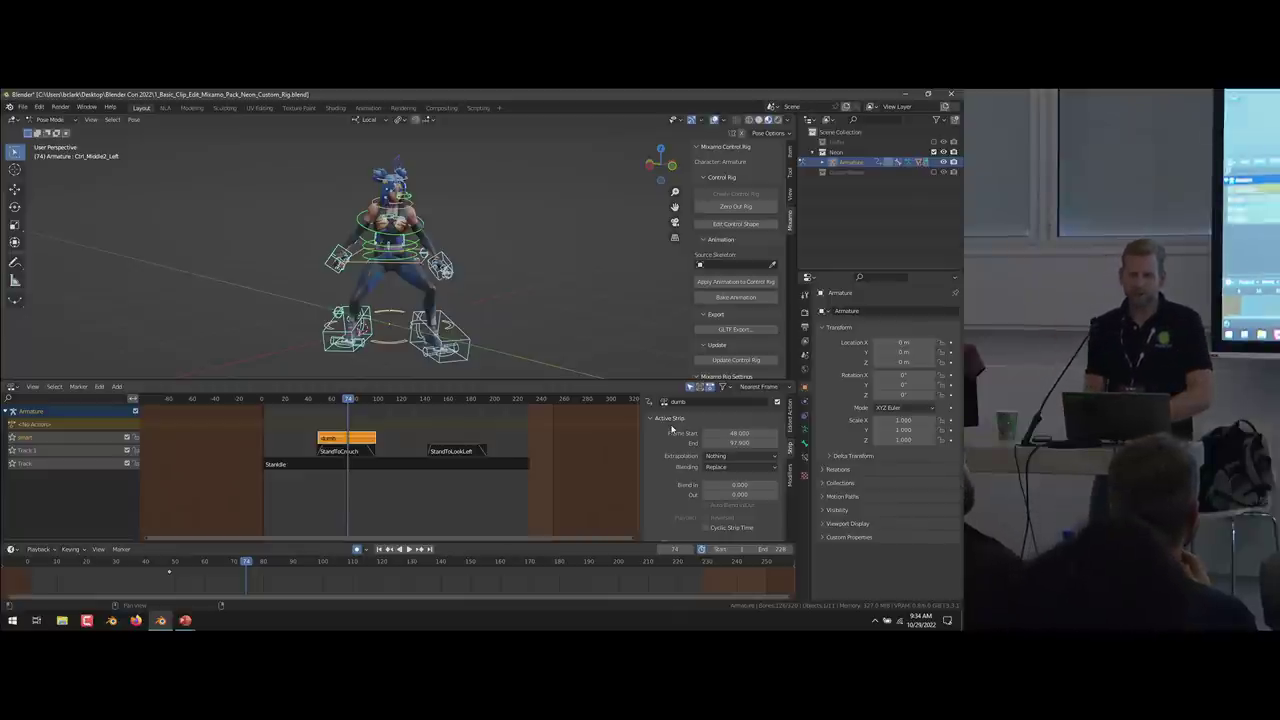
scroll(672, 428, down, 1)
scroll(672, 428, down, 6)
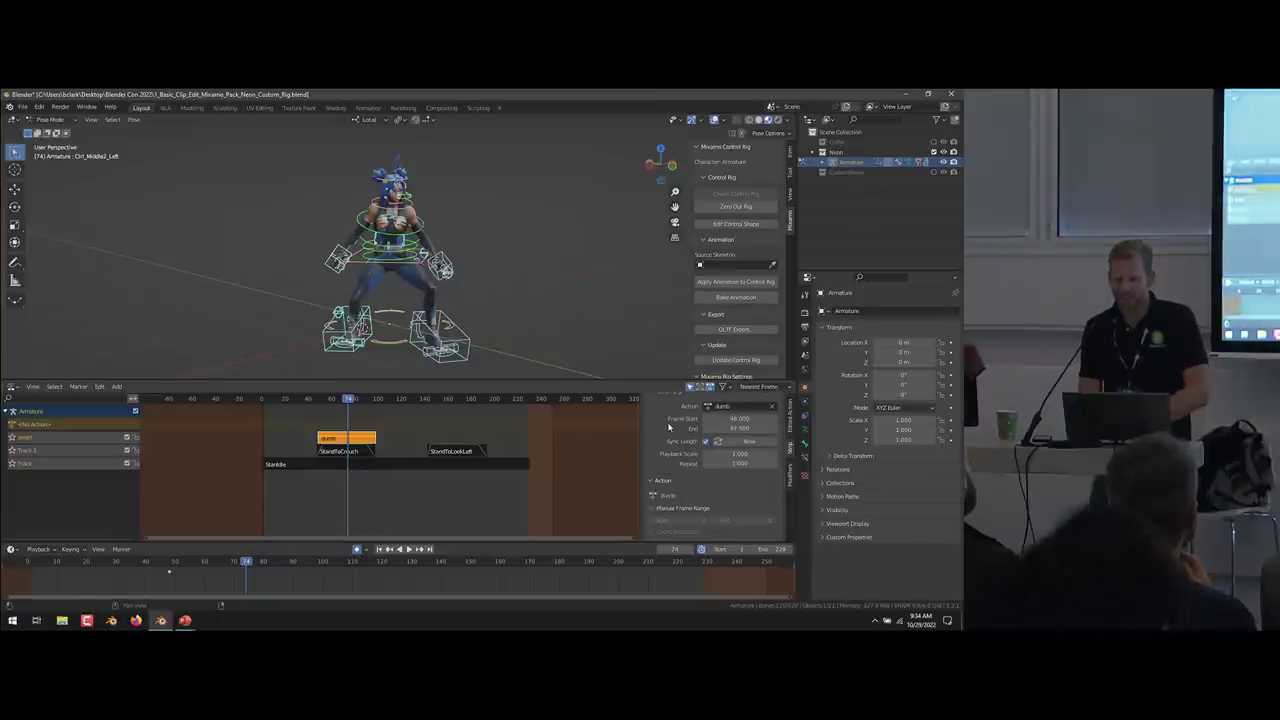
scroll(670, 426, up, 3)
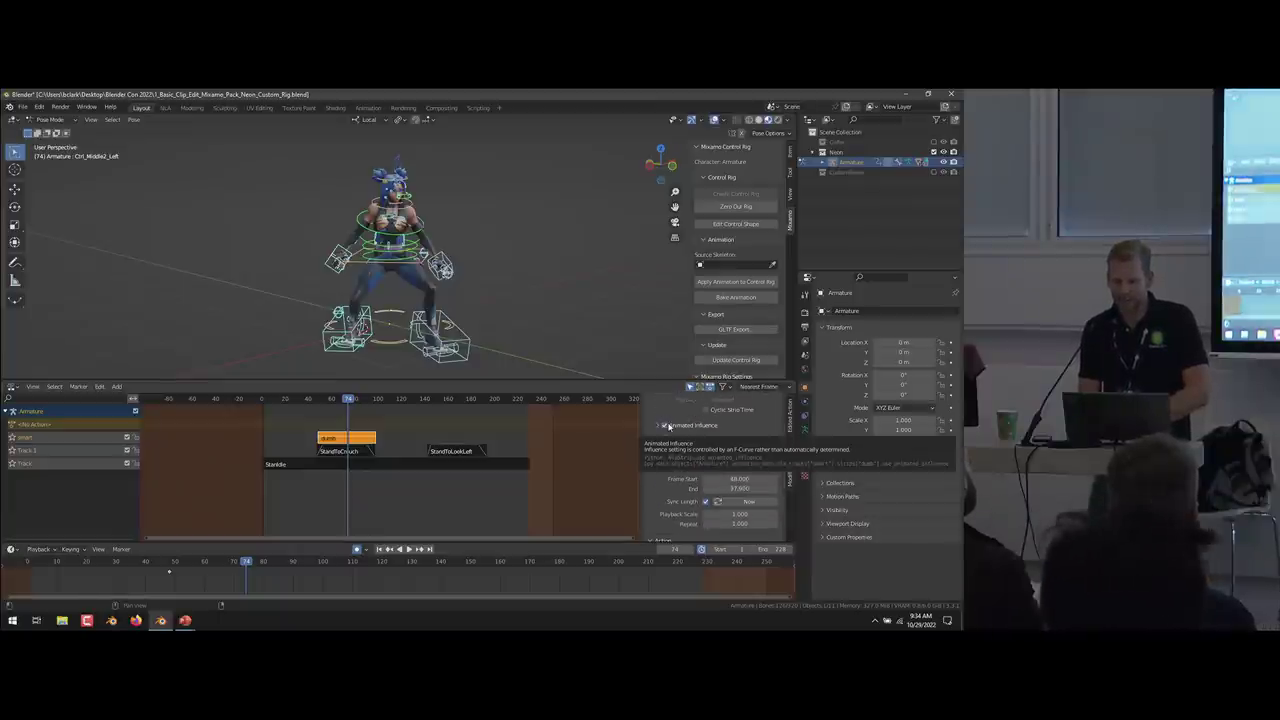
scroll(668, 426, up, 1)
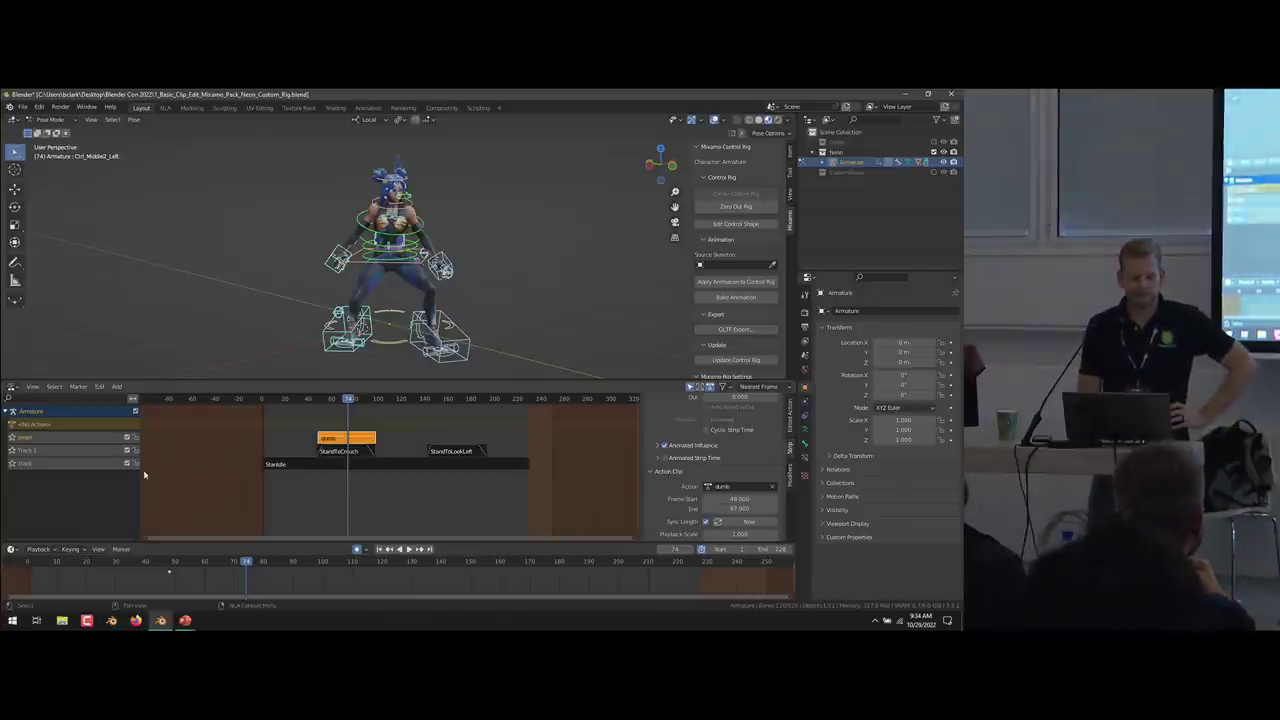
double_click(79, 438)
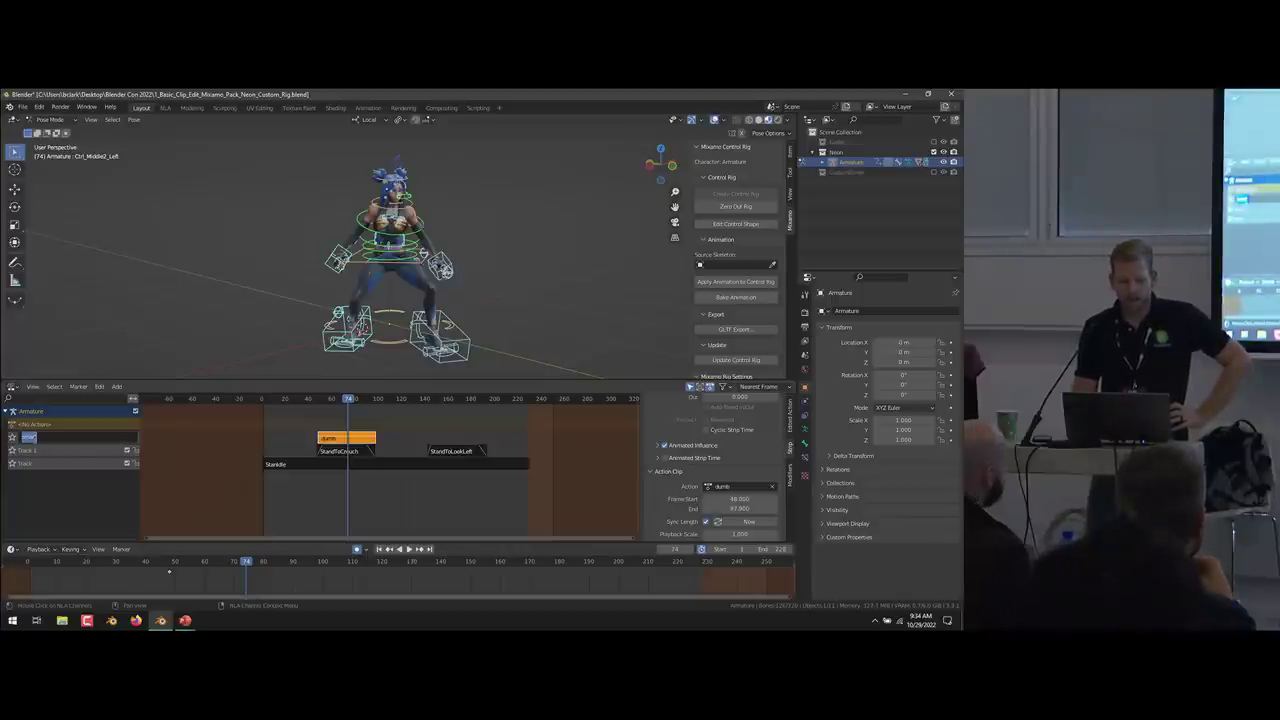
text(smart a)
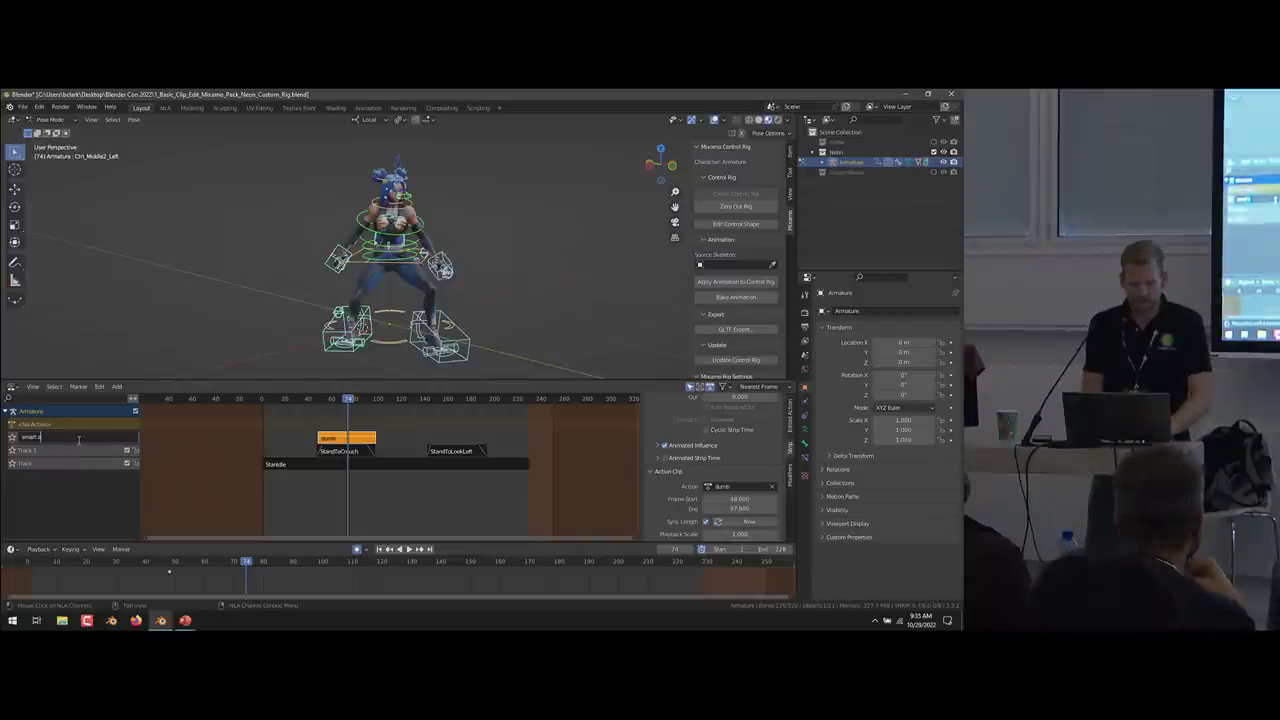
key(Return)
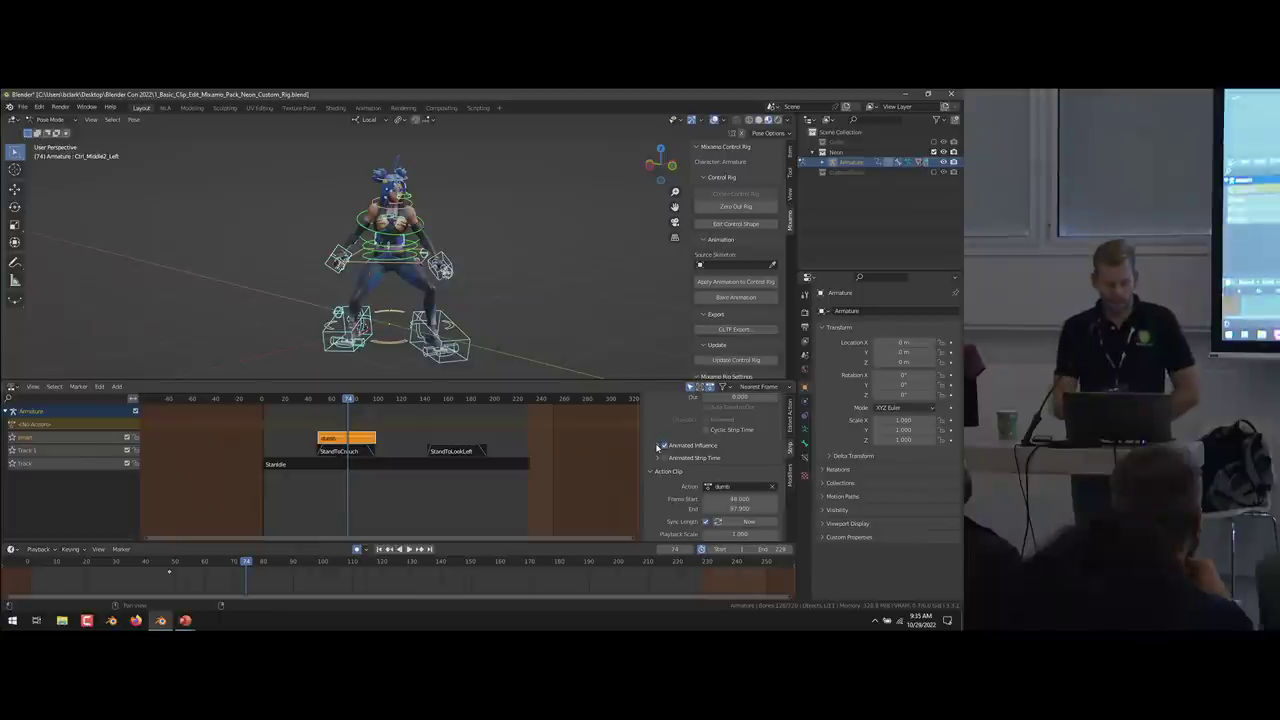
Enable Animated Influence and shift the dumb strip about 86 frames later, previewing playback.
click(660, 446)
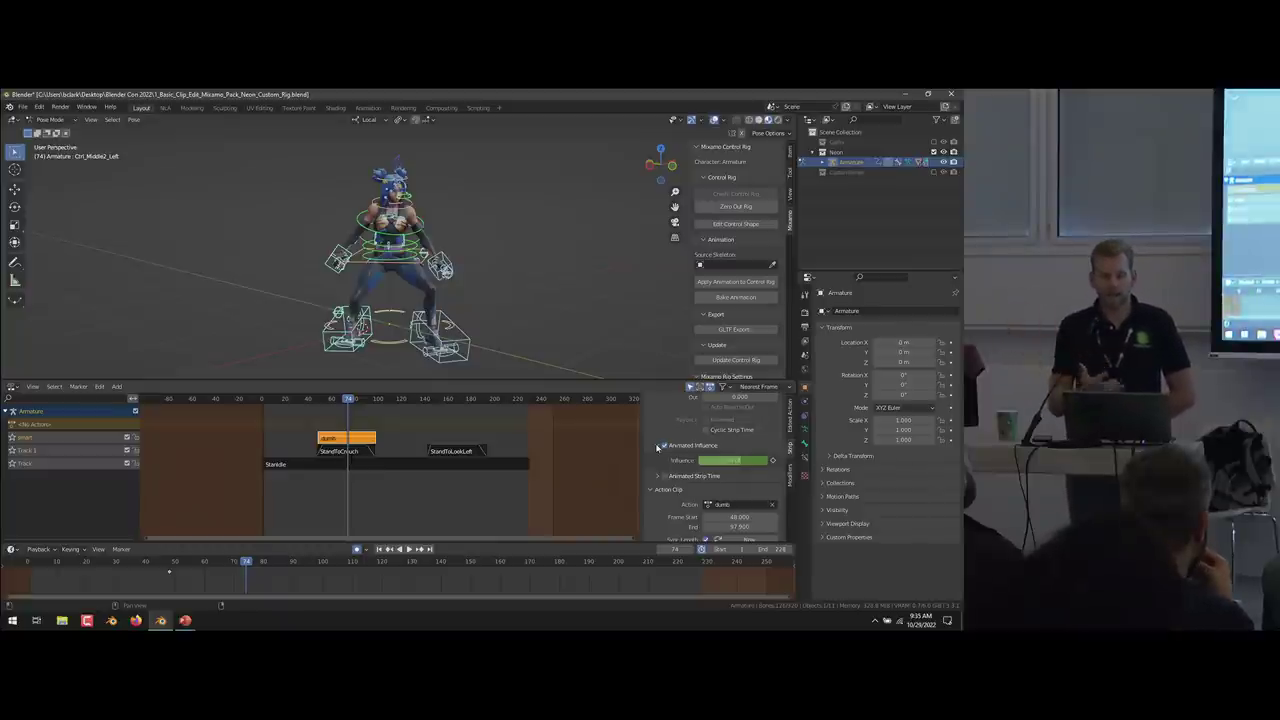
drag(362, 434, 475, 437)
drag(349, 398, 416, 426)
key(space)
Mute the smart track to compare poses, then move the dumb strip to start at frame 142.
click(126, 437)
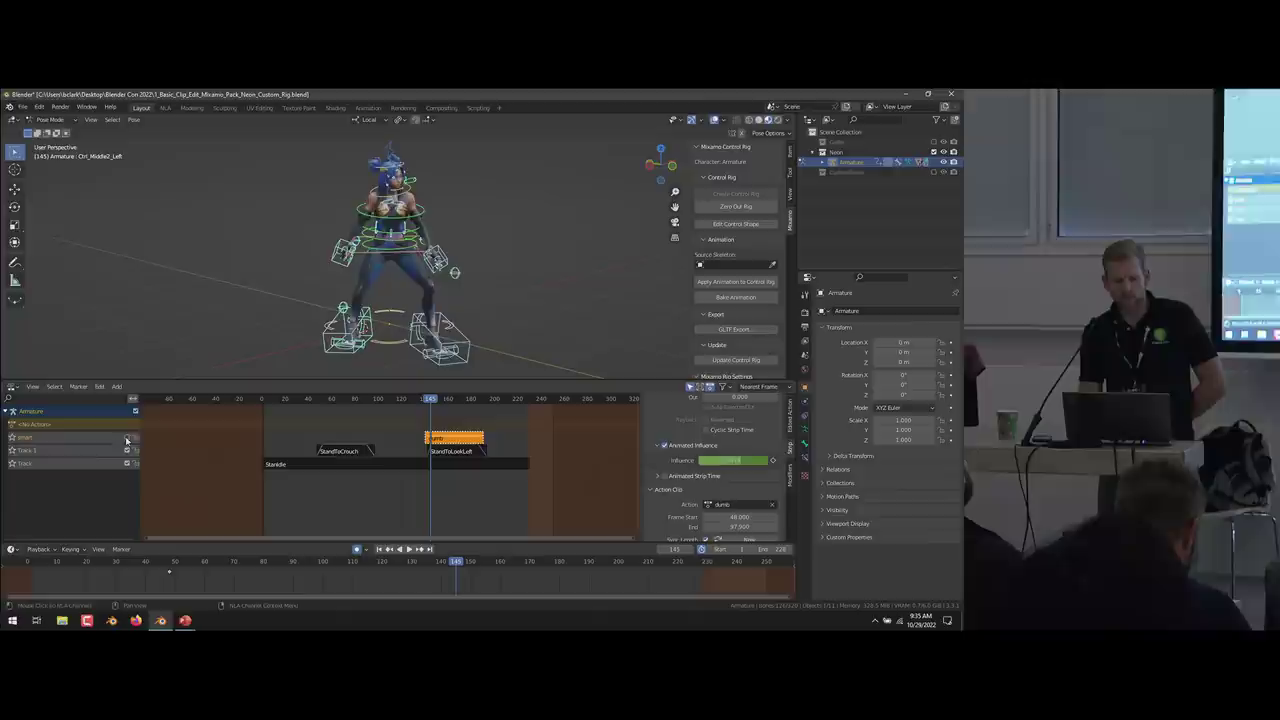
key(space)
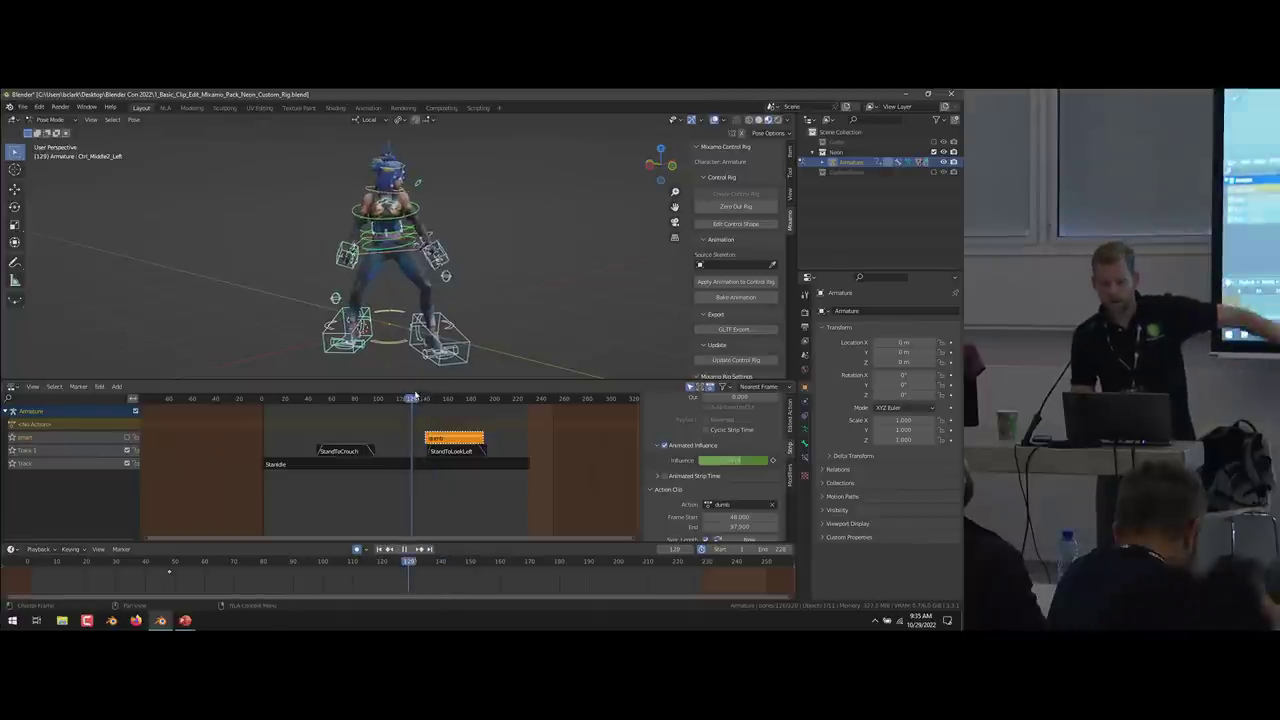
mouse_move(461, 398)
mouse_down()
mouse_move(428, 398)
mouse_move(472, 400)
mouse_up()
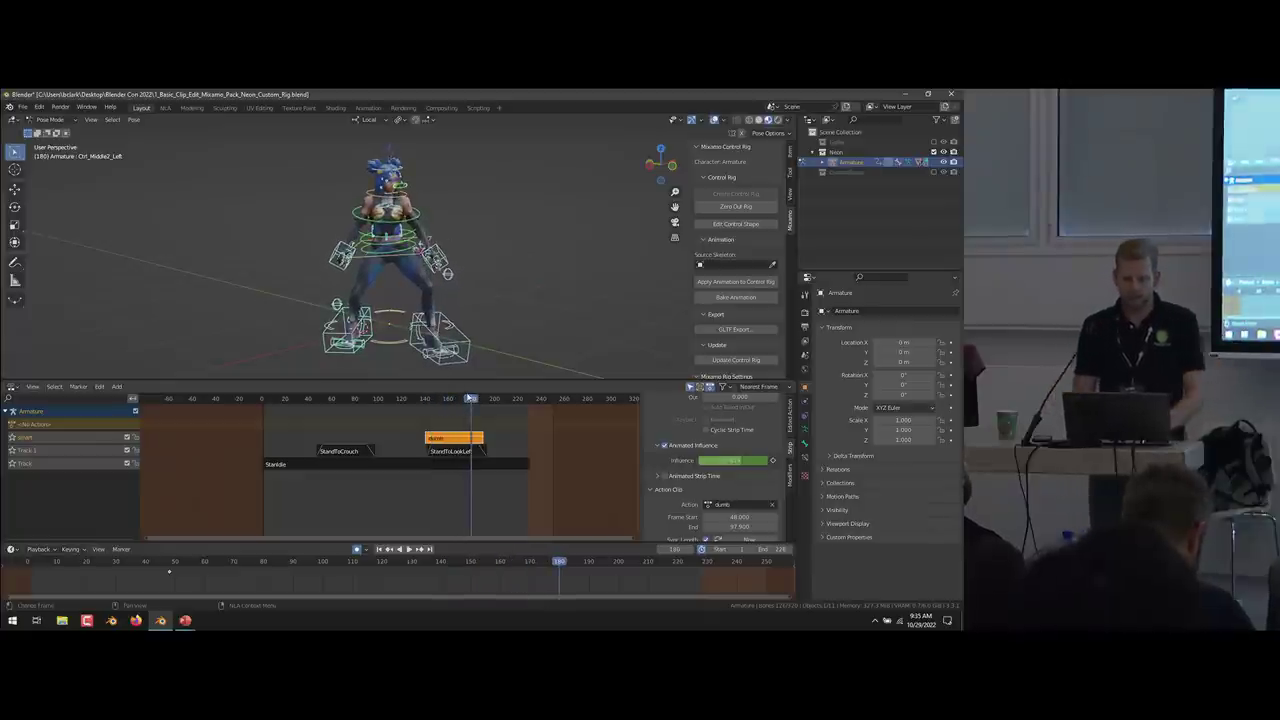
key(g)
click(464, 438)
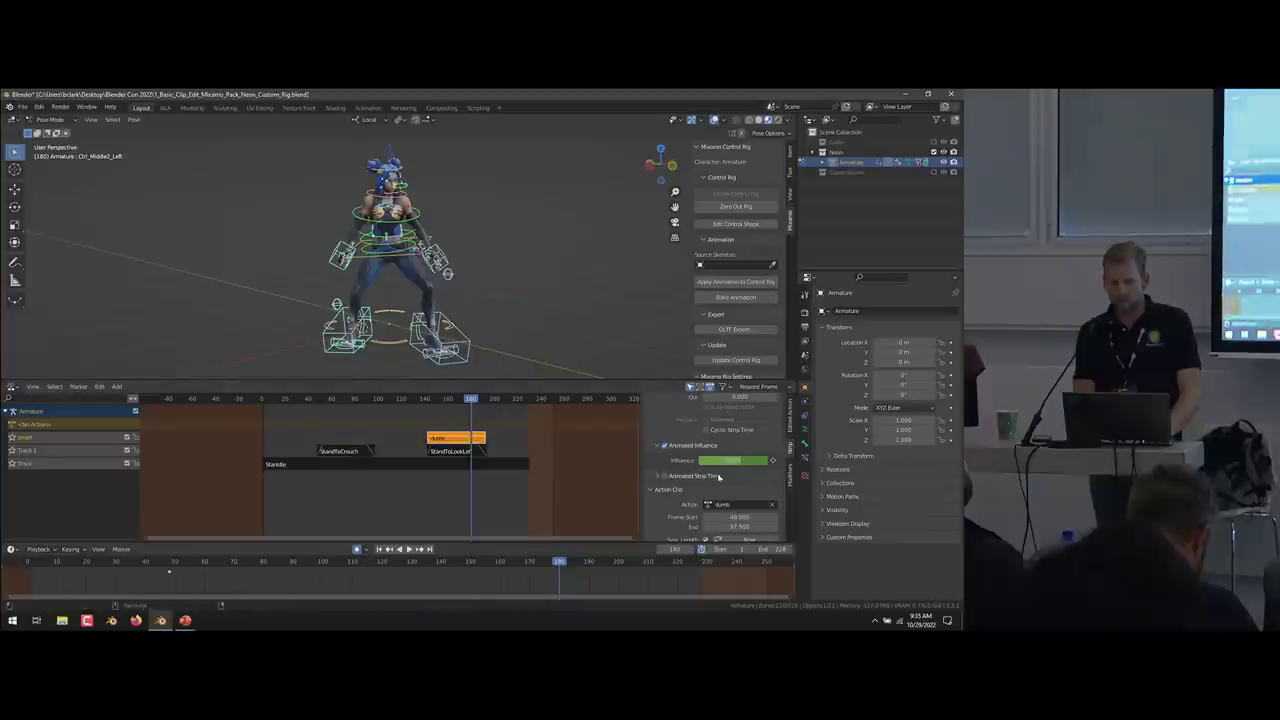
scroll(758, 413, up, 4)
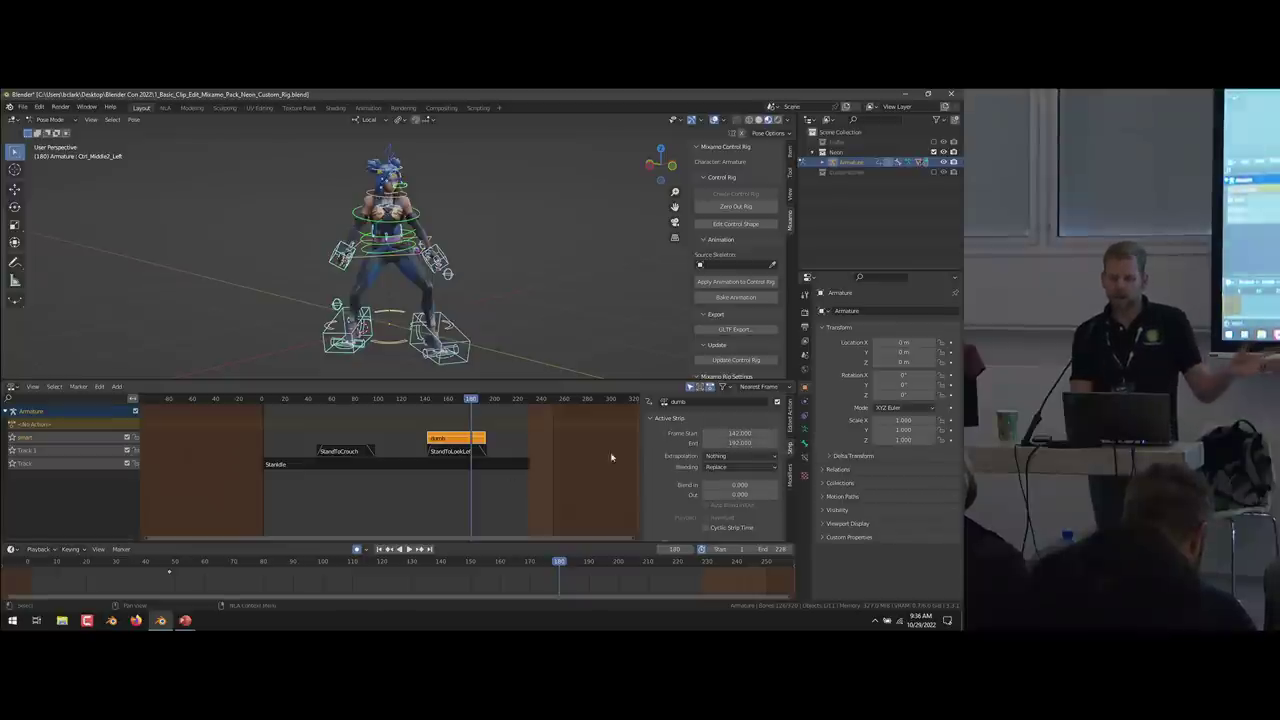
Change the dumb strip's extrapolation from Nothing to Hold Forward.
click(718, 456)
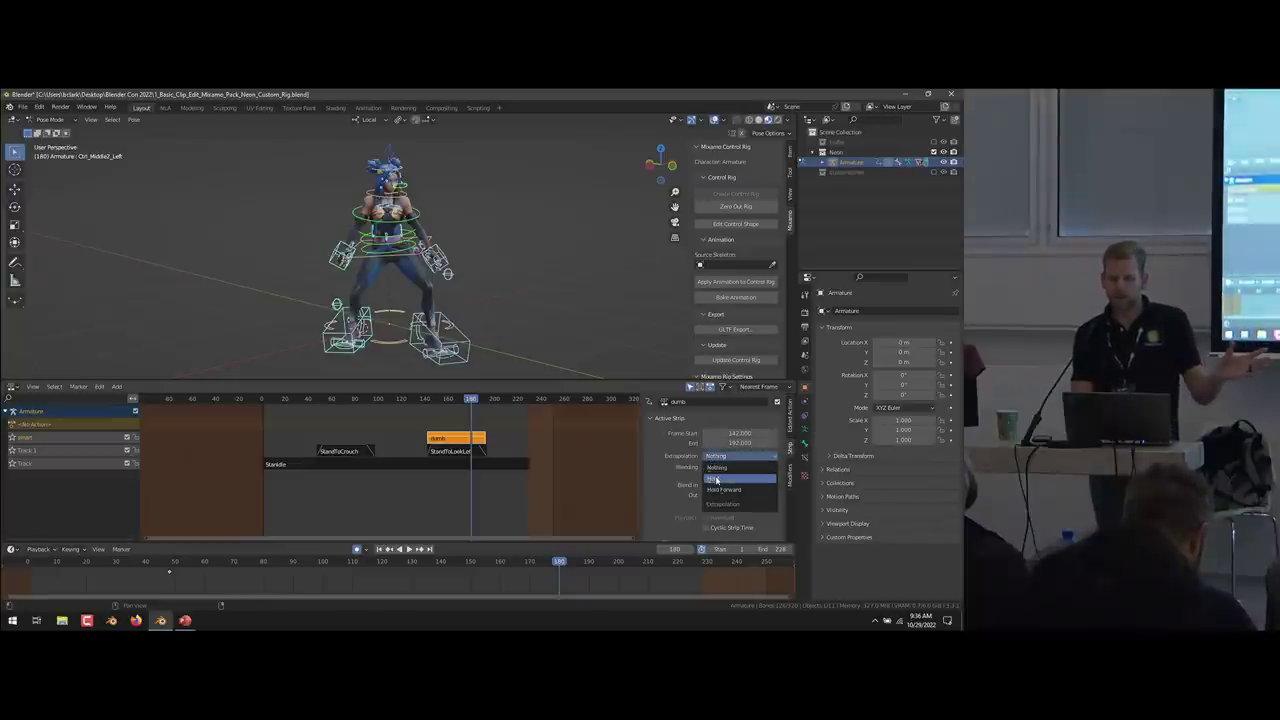
click(716, 480)
click(718, 456)
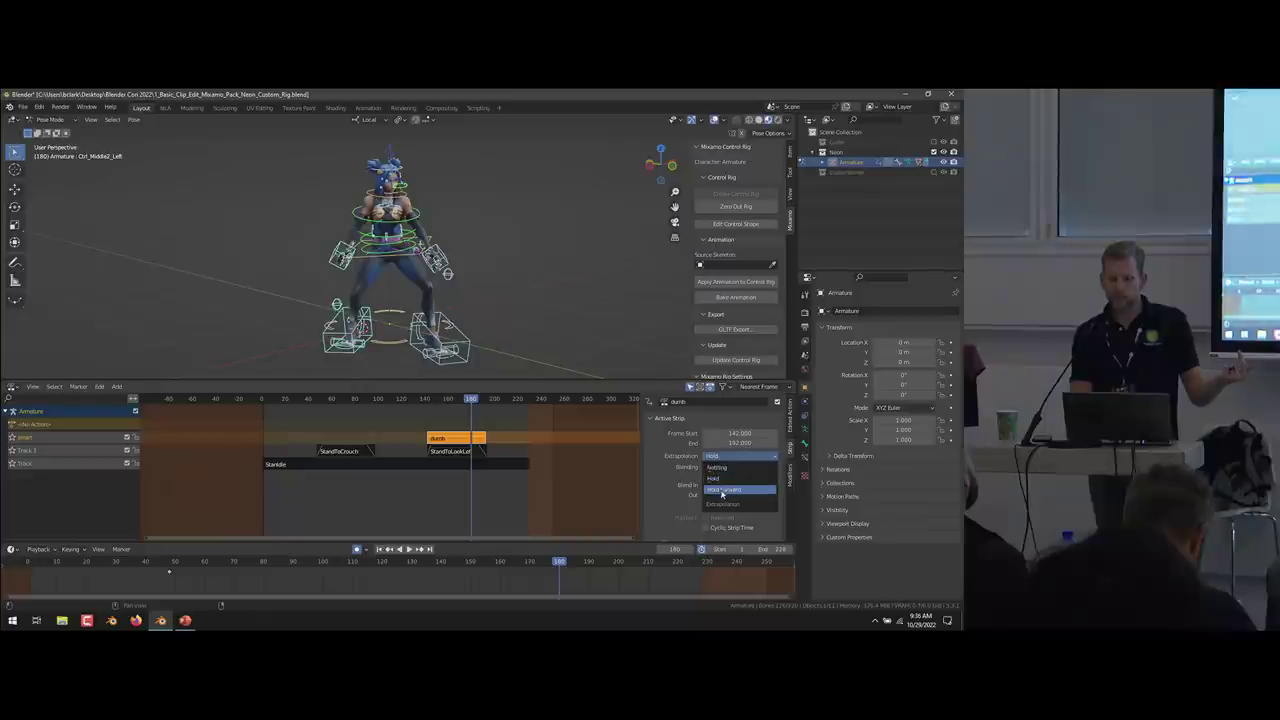
click(722, 490)
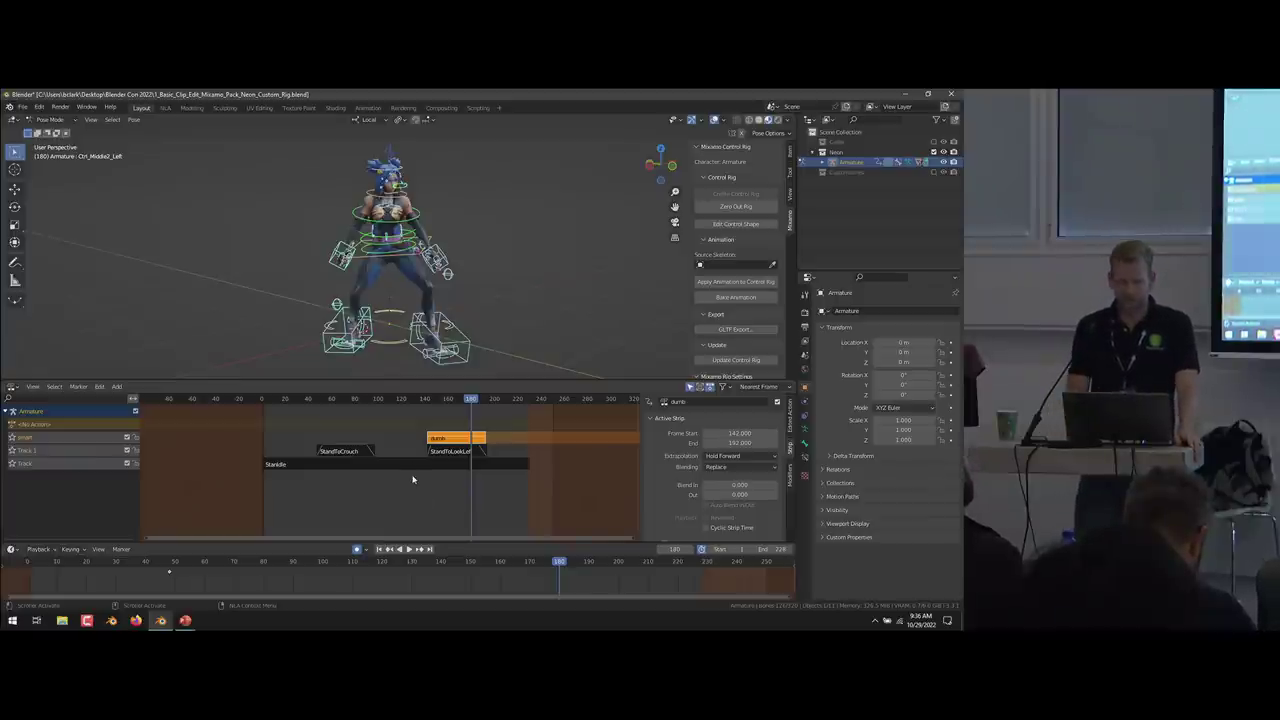
Toggle Animated Influence on so the dumb strip's influence is keyed, then reselect the dumb strip.
scroll(732, 470, down, 5)
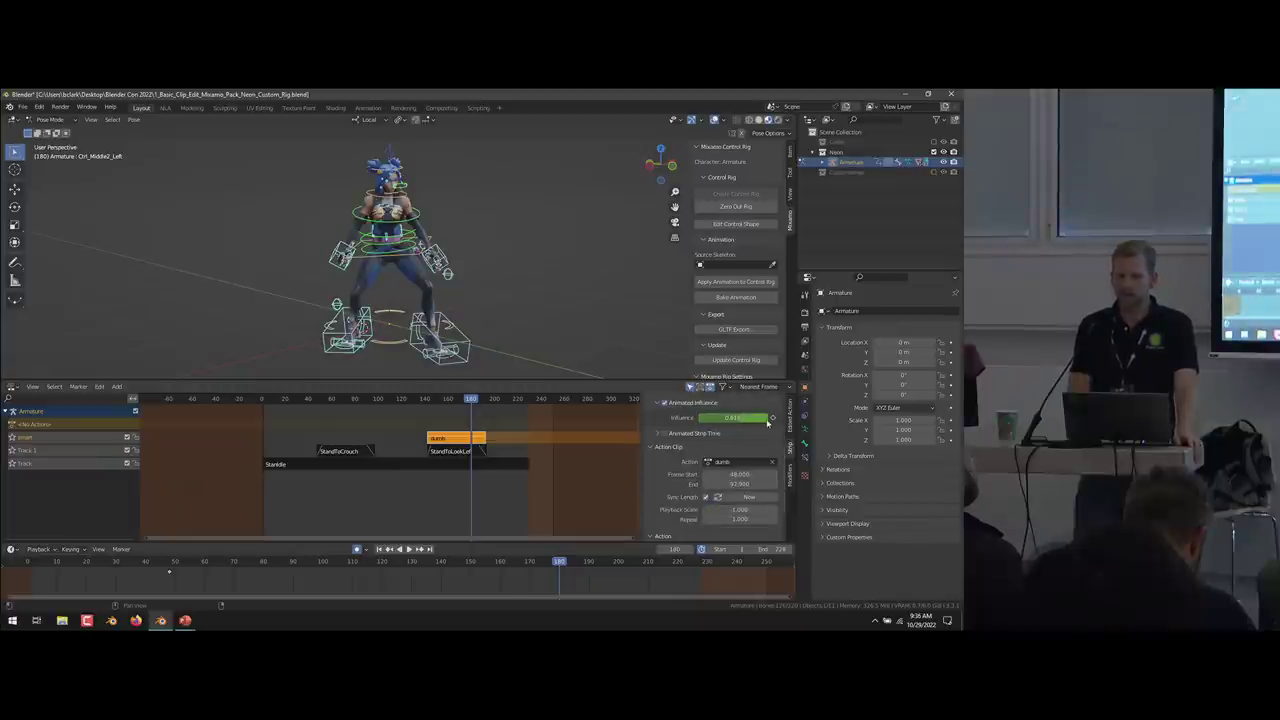
click(666, 403)
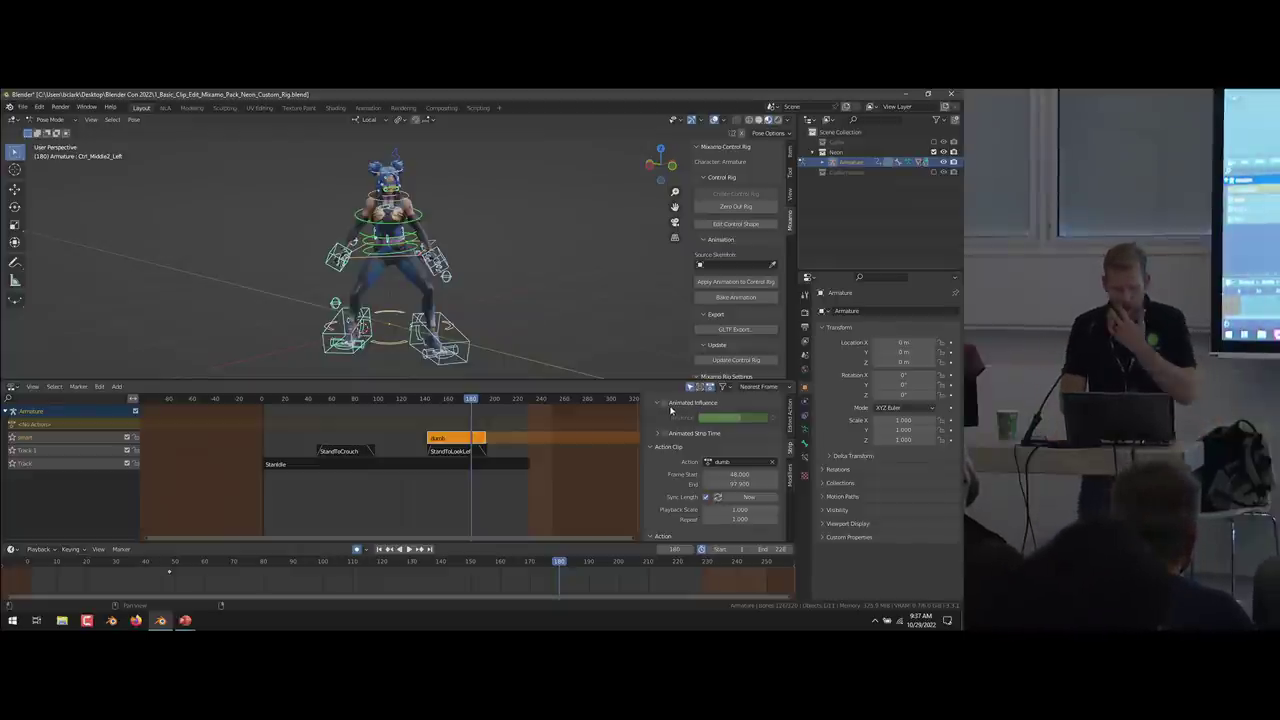
click(665, 403)
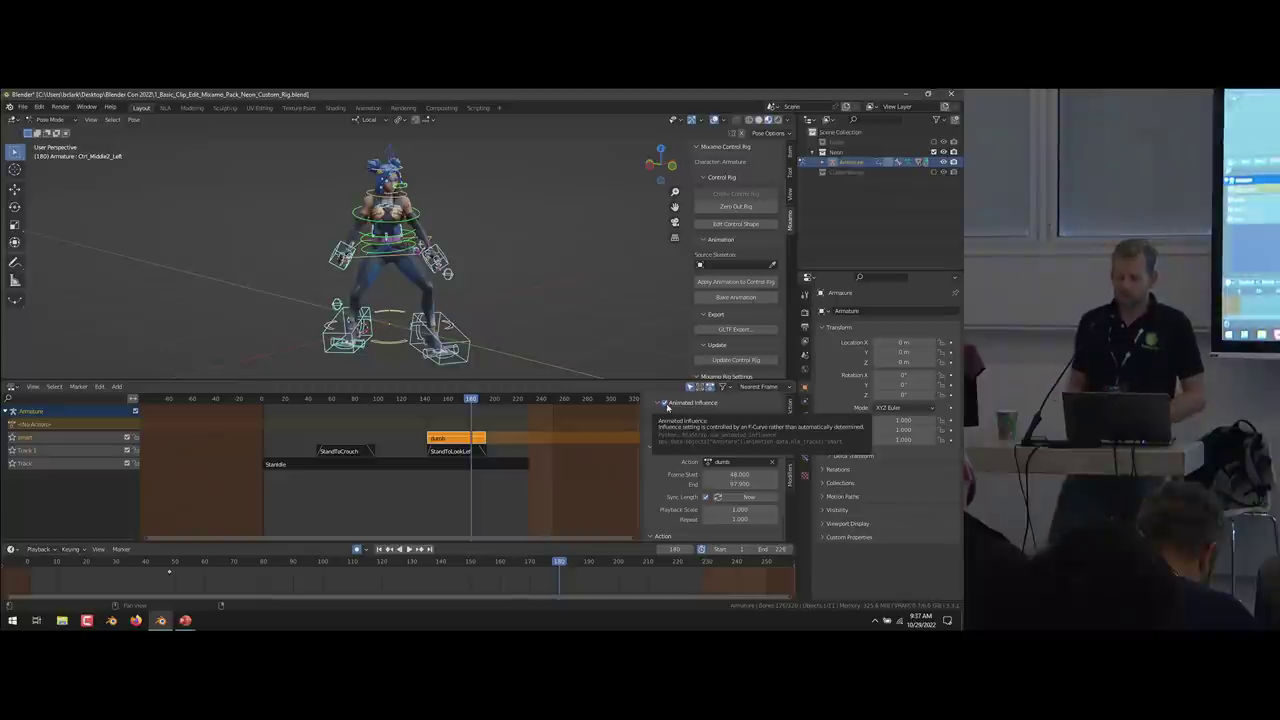
click(665, 403)
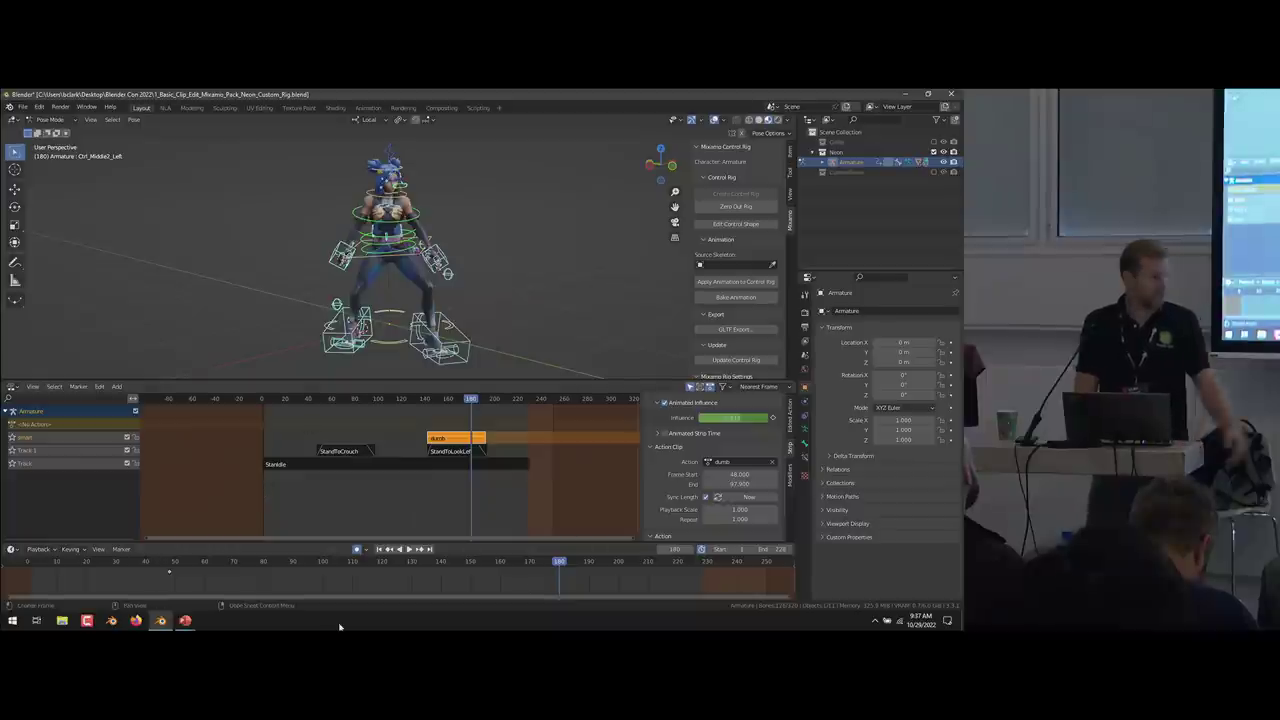
click(476, 452)
click(470, 439)
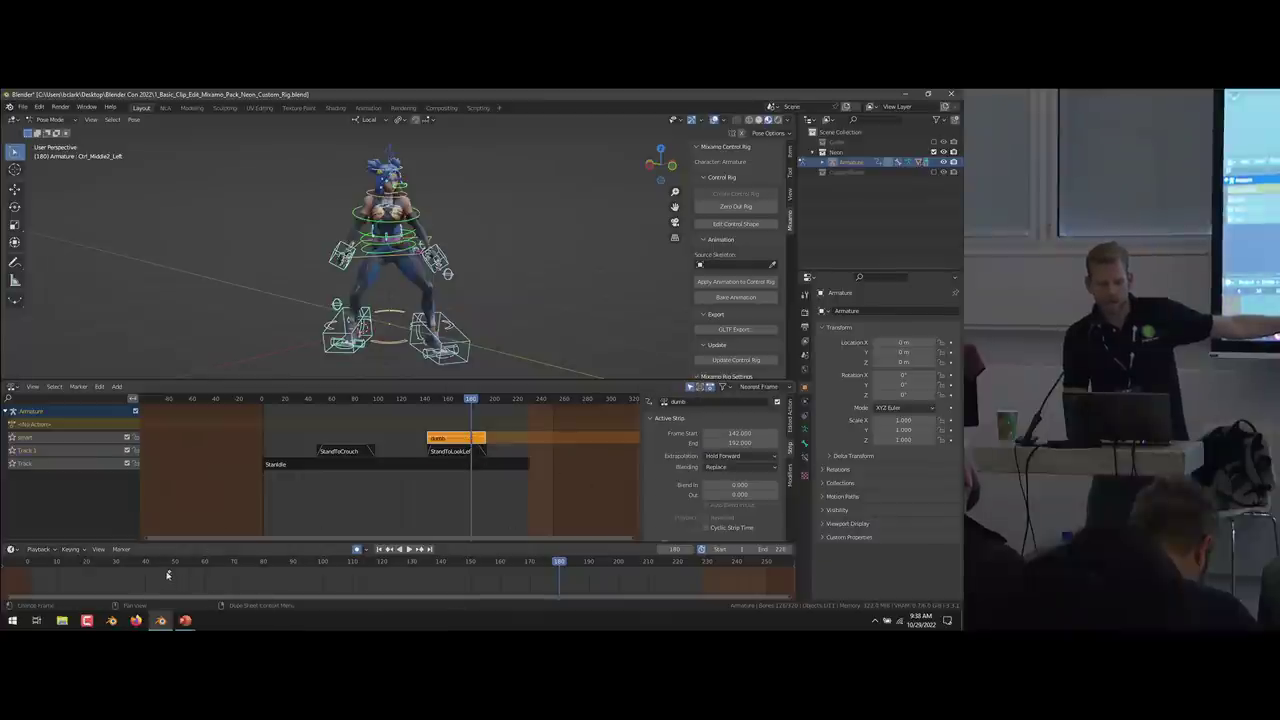
Move the influence keyframe 9 frames later in the Timeline.
key(g)
click(213, 565)
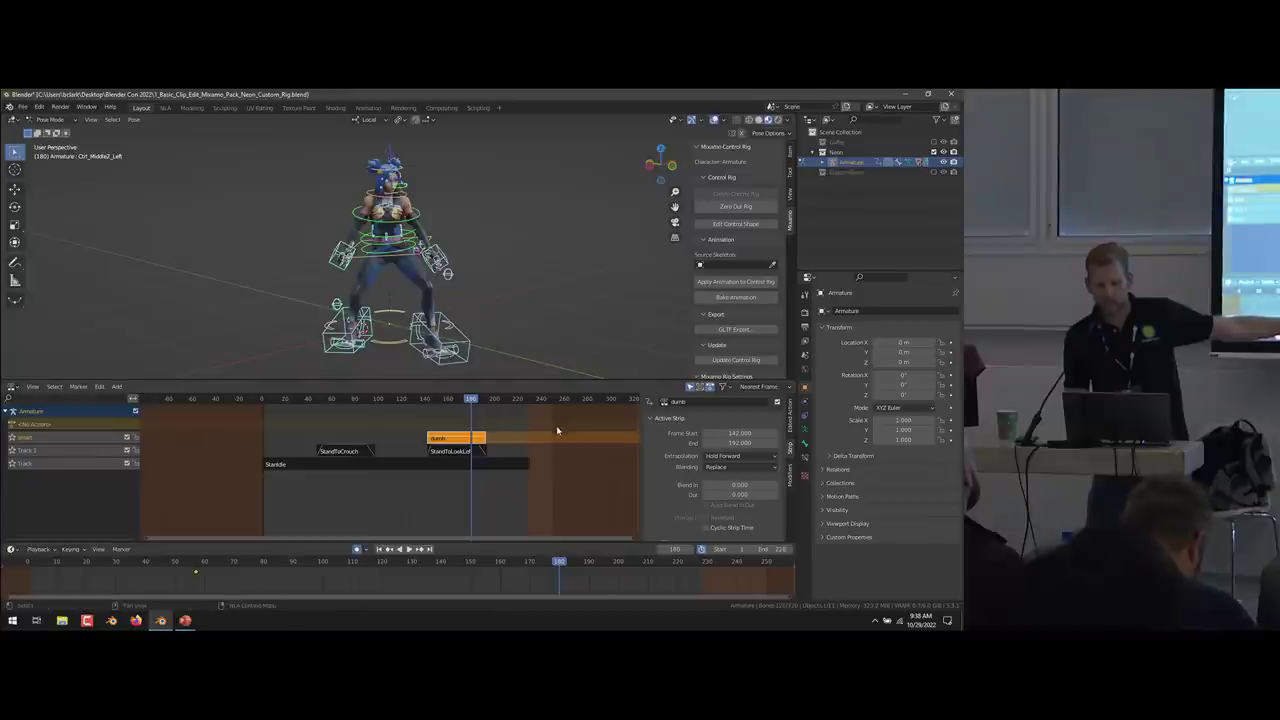
scroll(687, 492, down, 3)
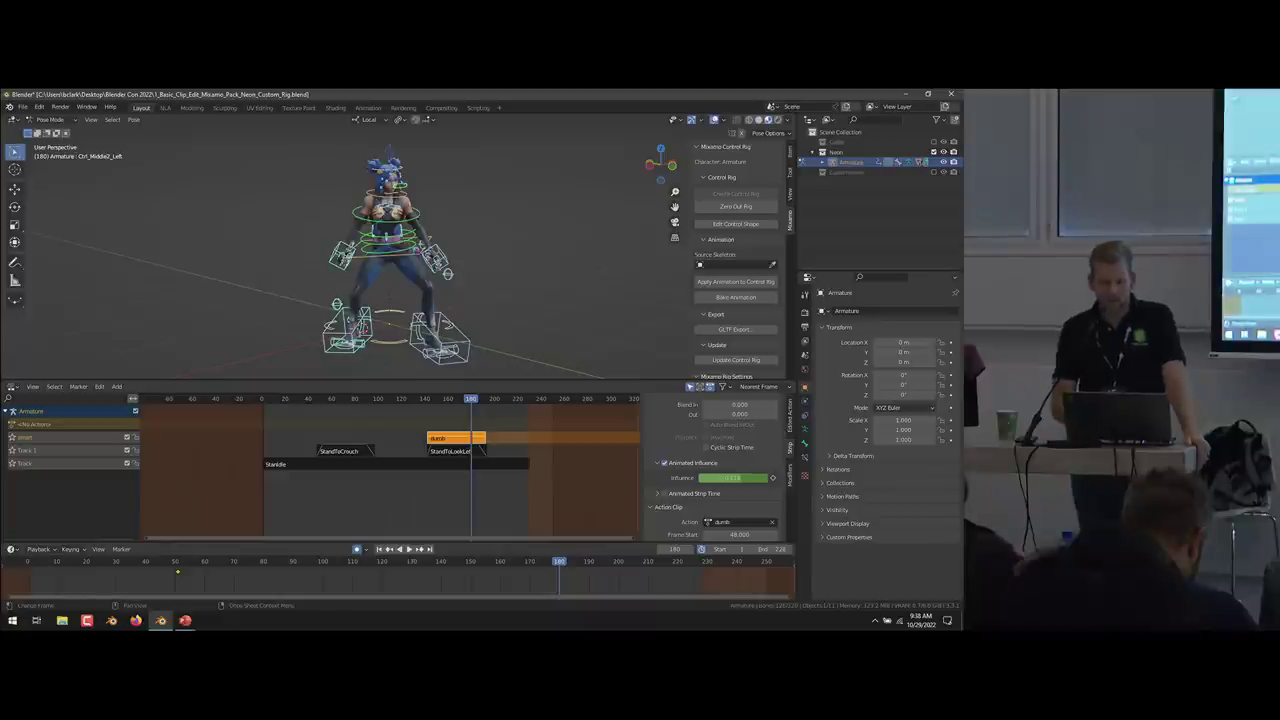
Select the StandIdle strip and enter tweak mode to edit its action.
click(336, 452)
click(327, 464)
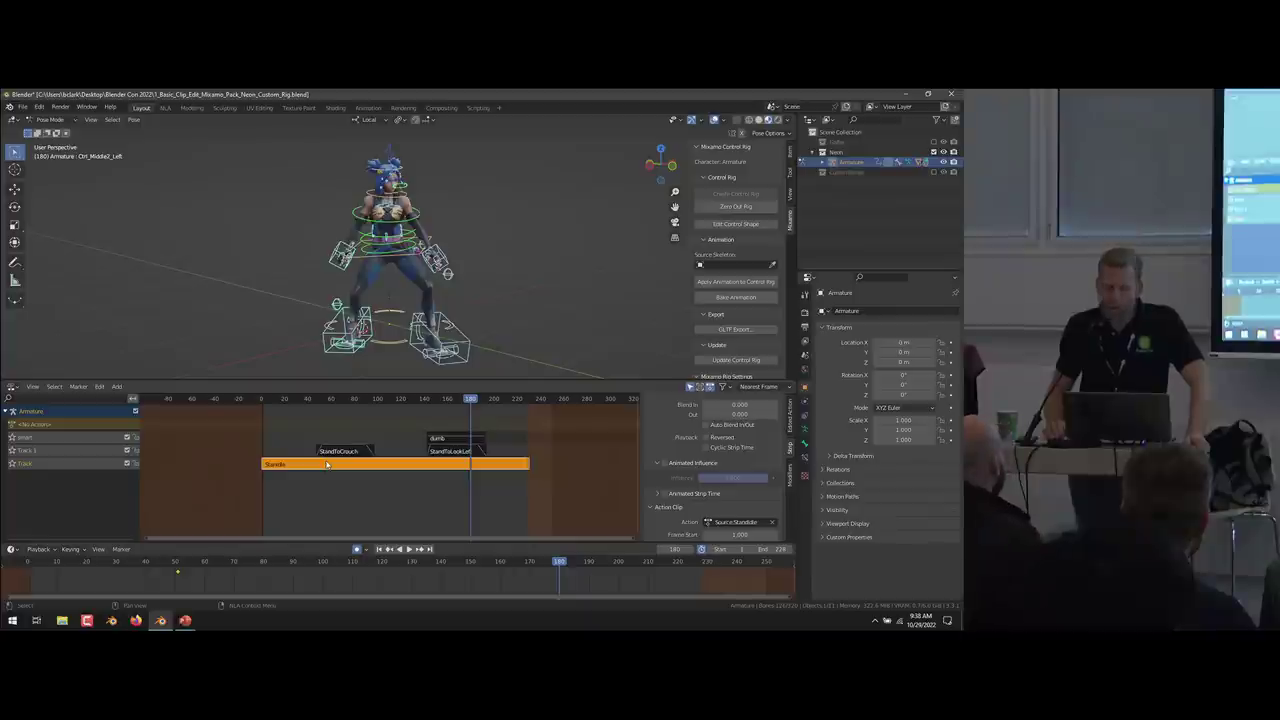
key(Tab)
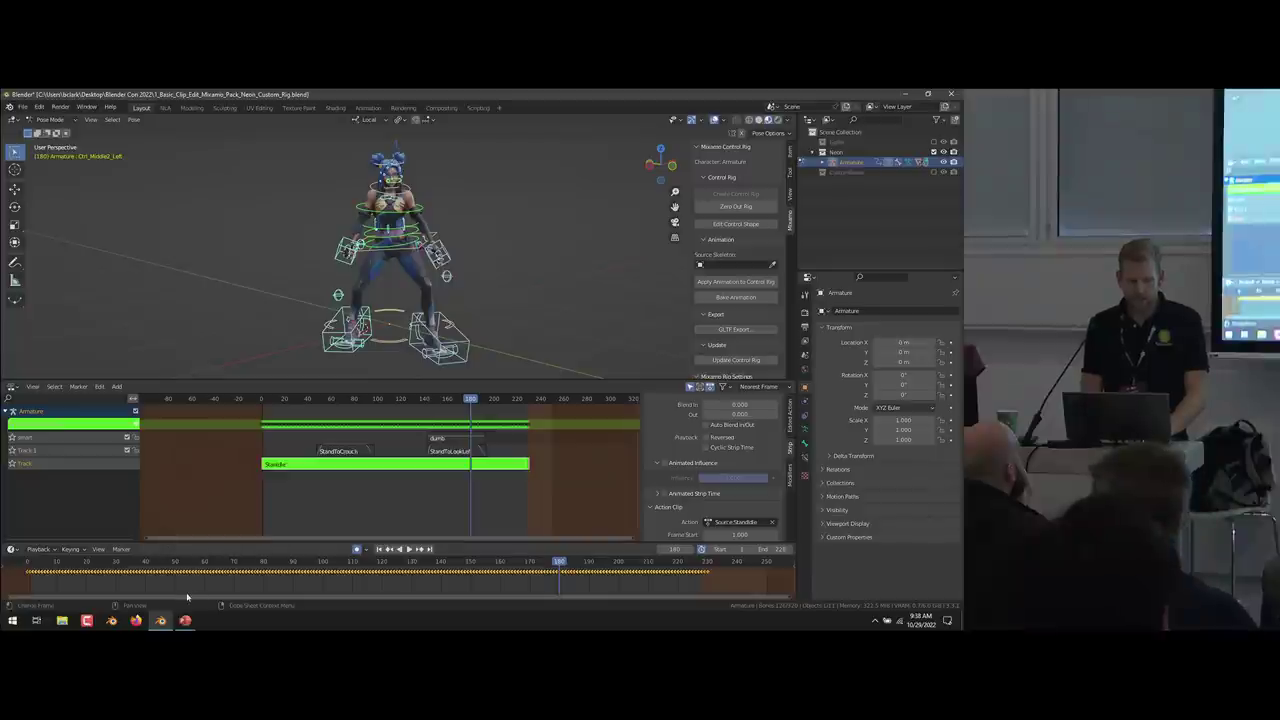
click(12, 387)
click(130, 440)
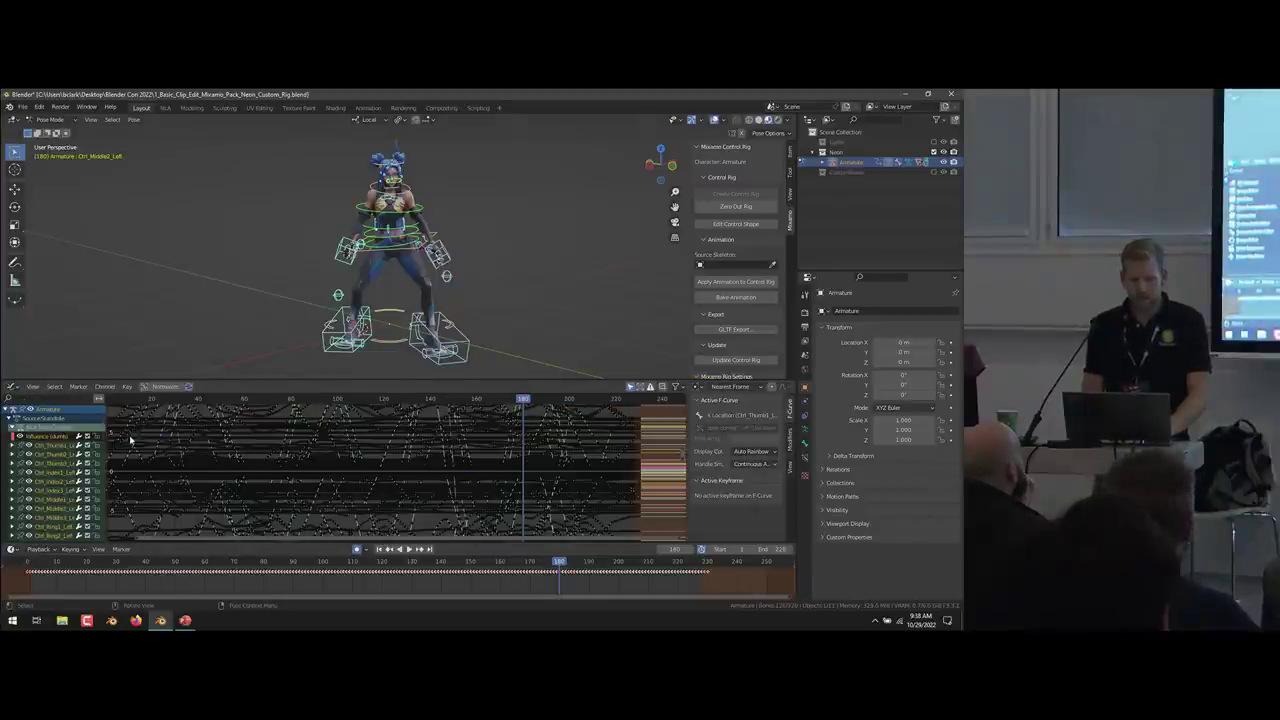
ctrl+middle_drag(250, 440, 319, 505)
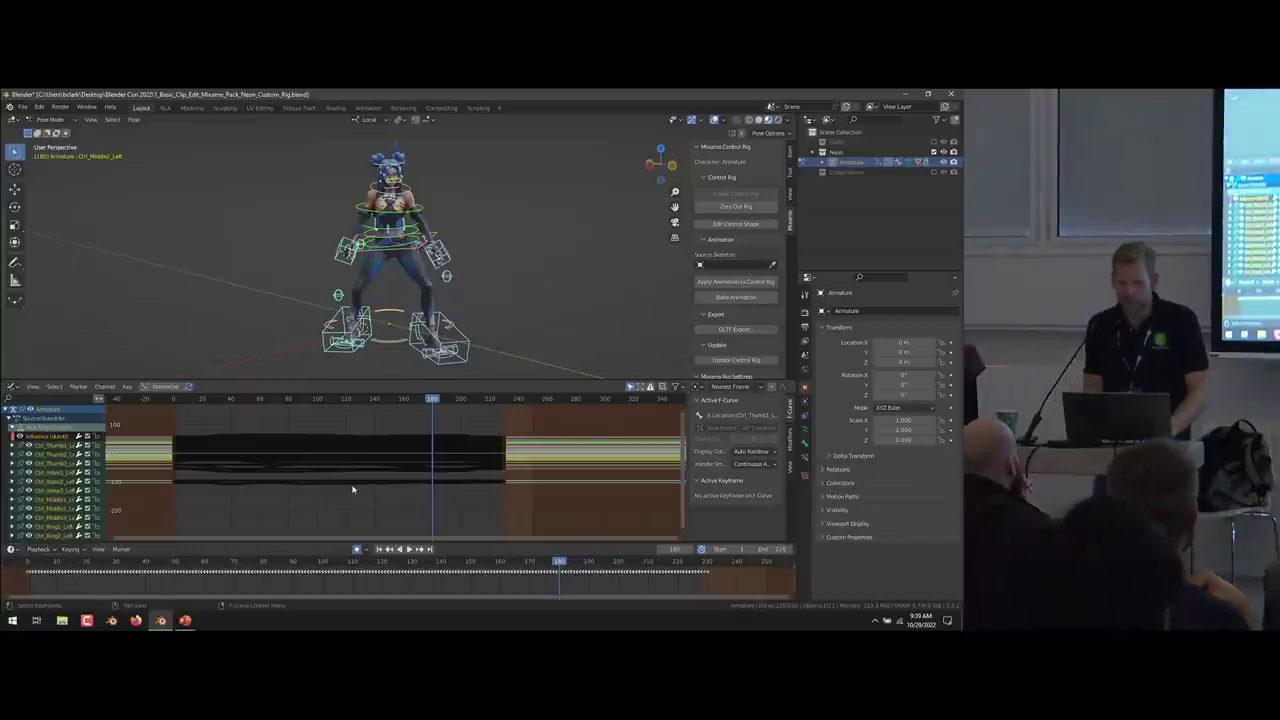
key(Home)
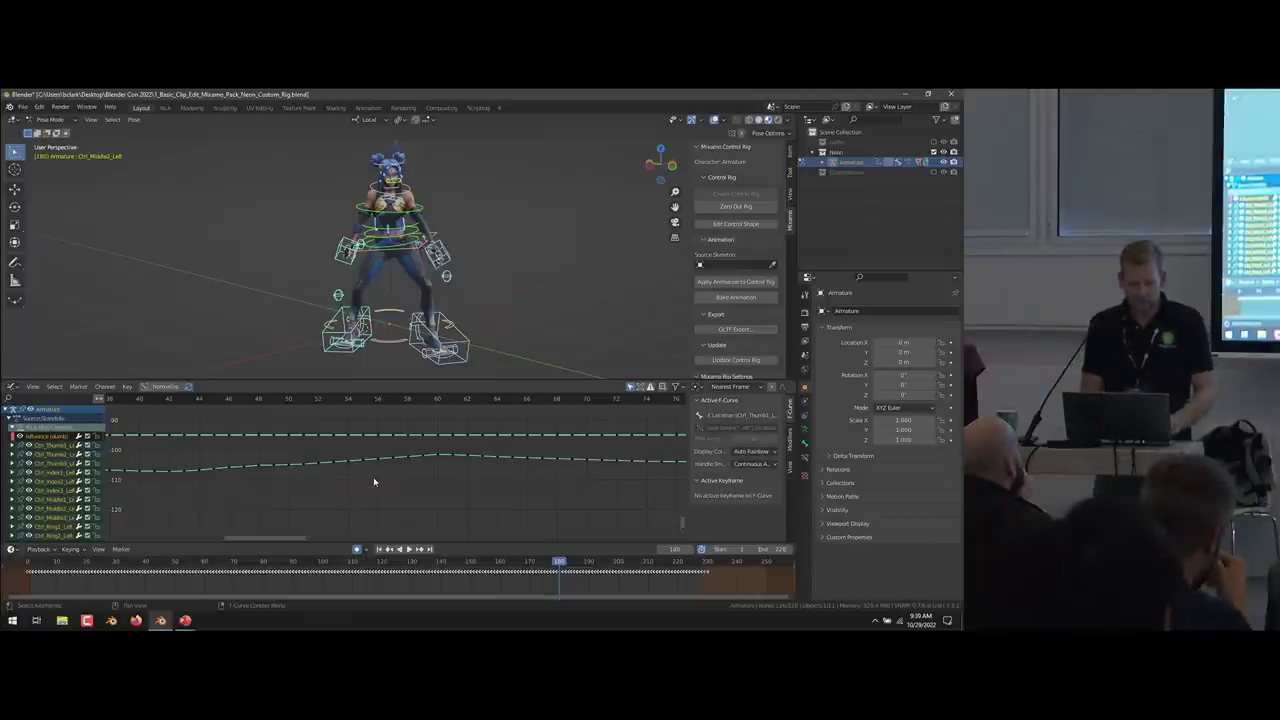
key(Home)
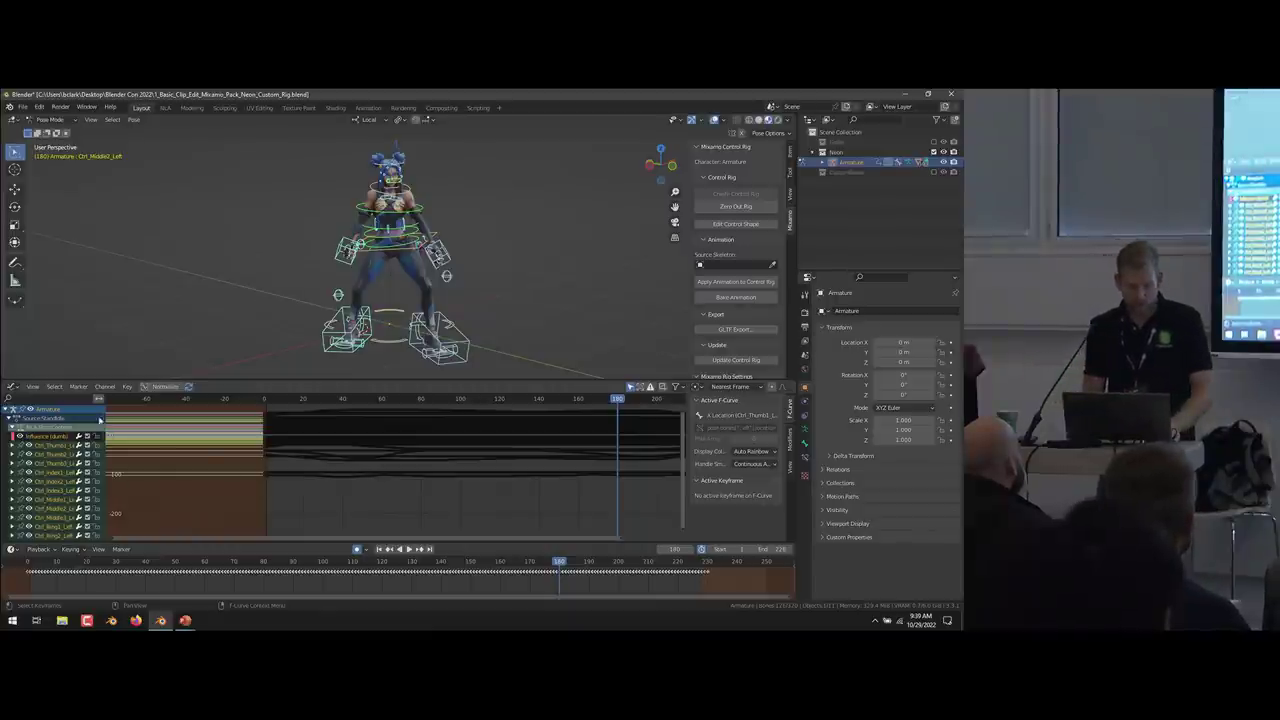
click(14, 386)
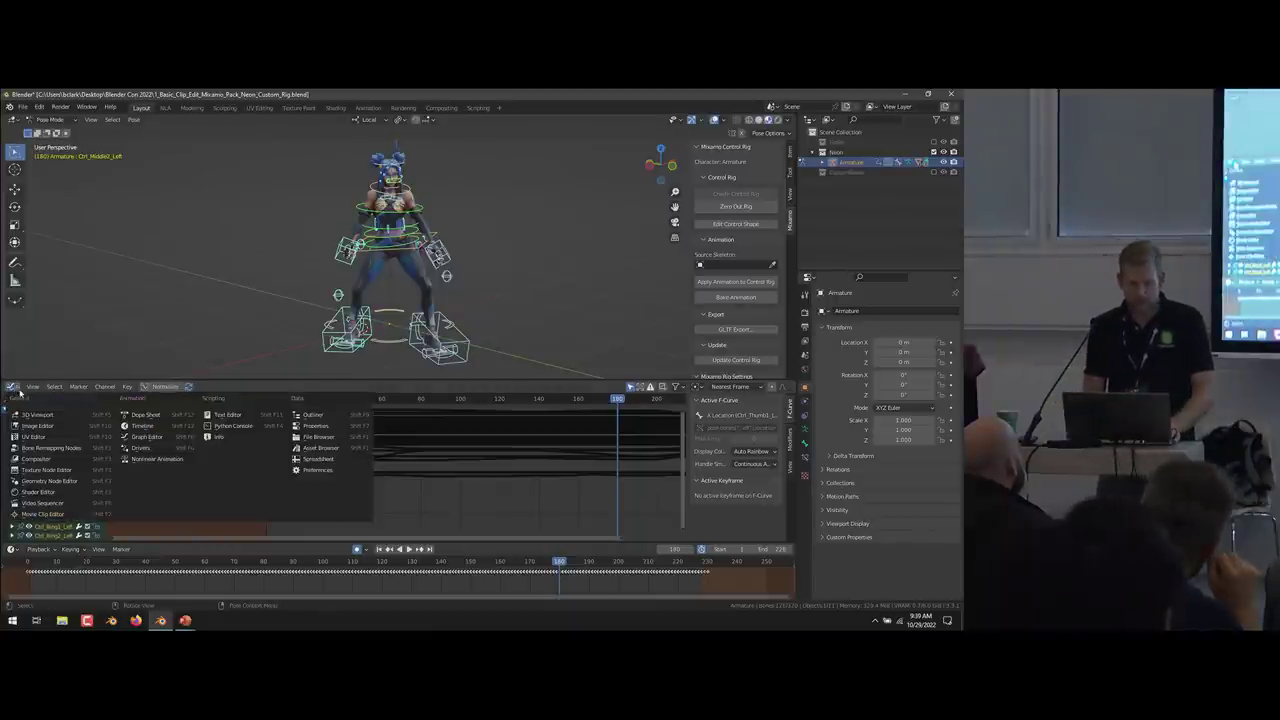
click(160, 459)
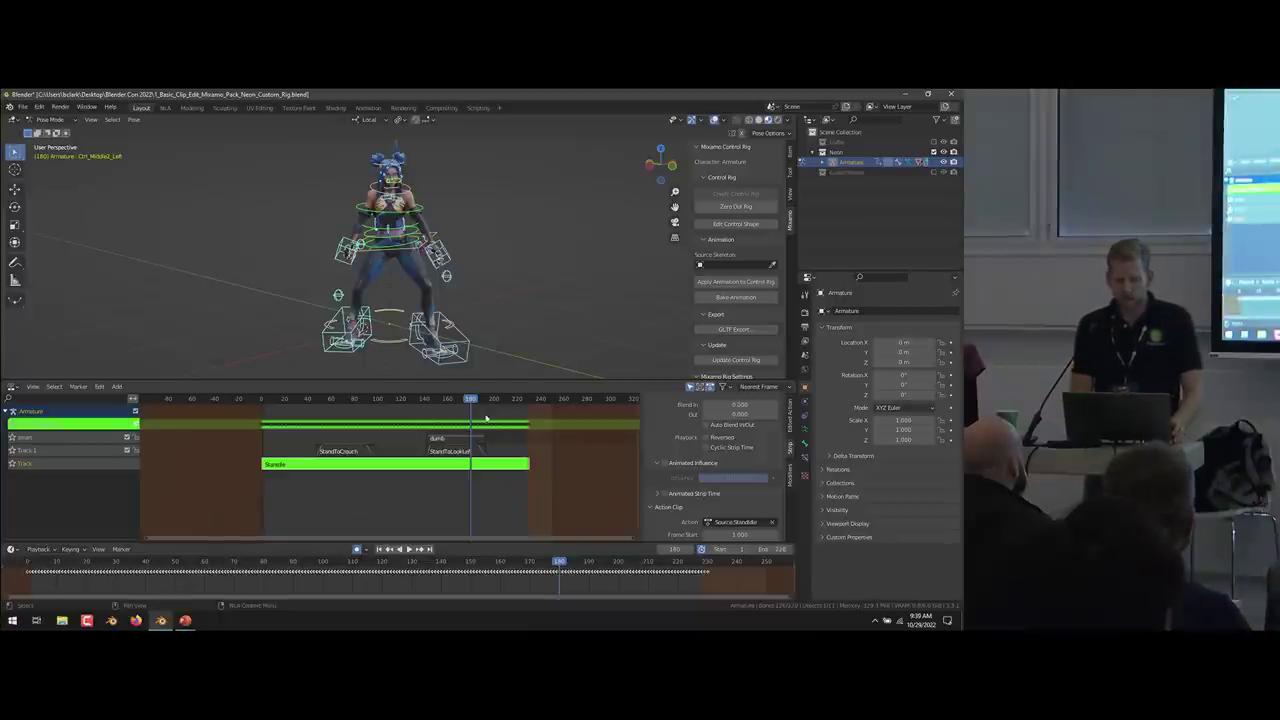
Scrub back past frame 167 to frame 68 to preview the blend, then exit tweak mode.
drag(472, 400, 437, 424)
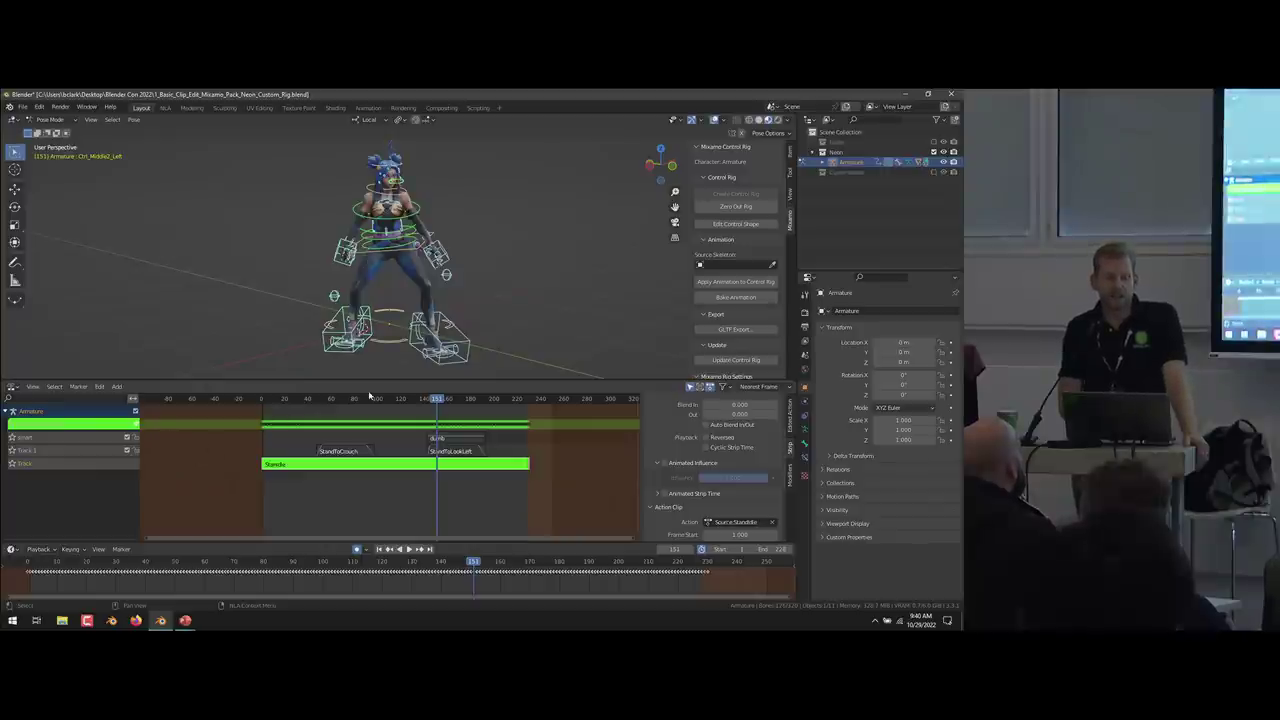
drag(362, 399, 340, 415)
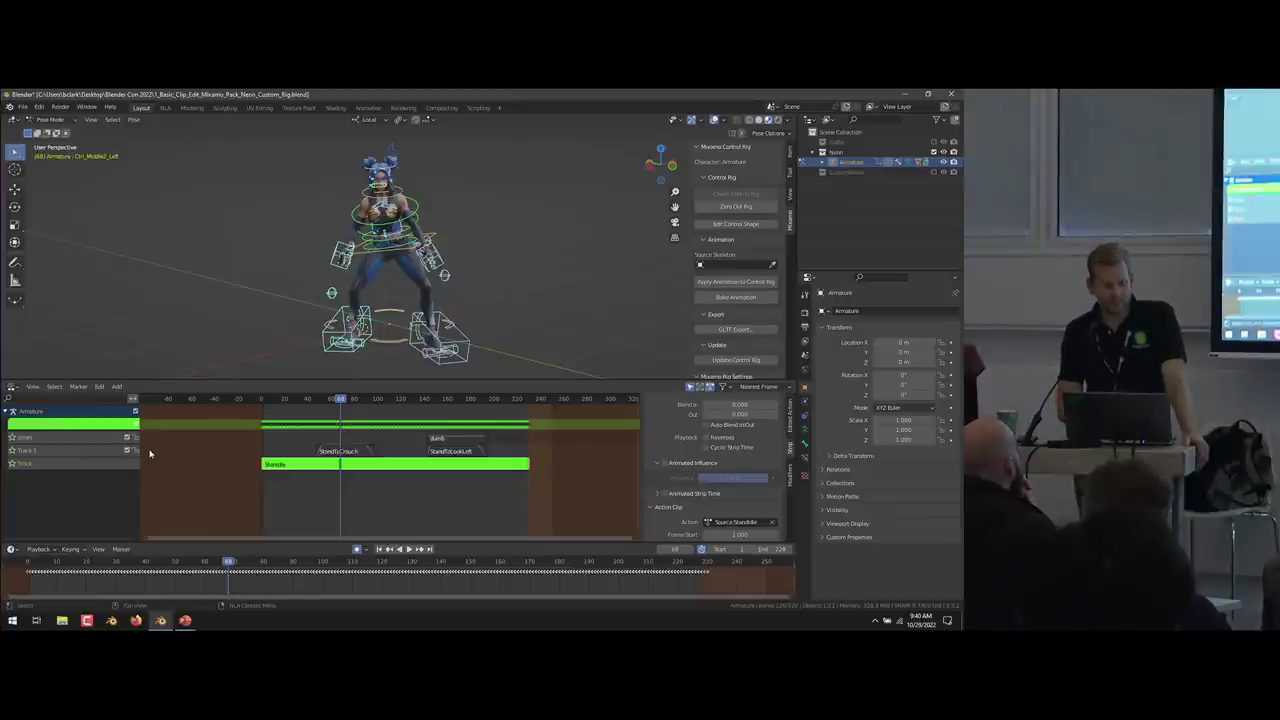
key(Tab)
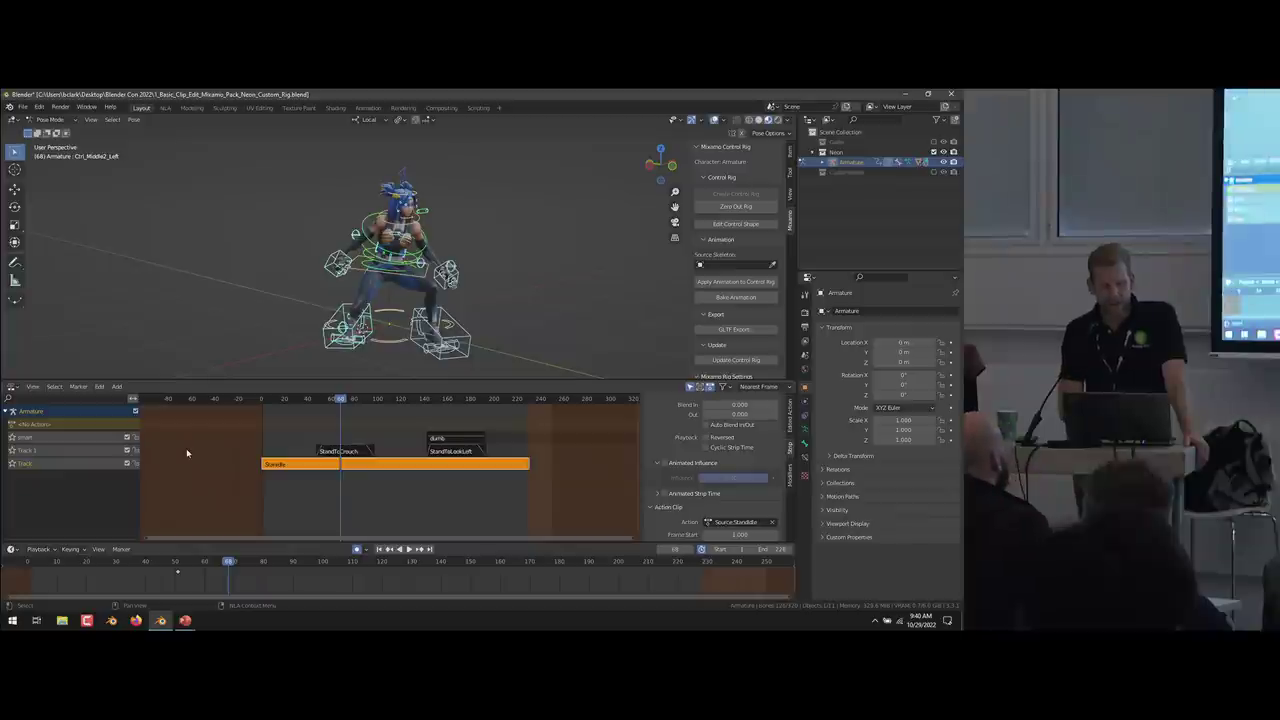
Choose Edit > Start Tweaking Strip Actions (Full Stack) for the StandIdle strip.
click(102, 386)
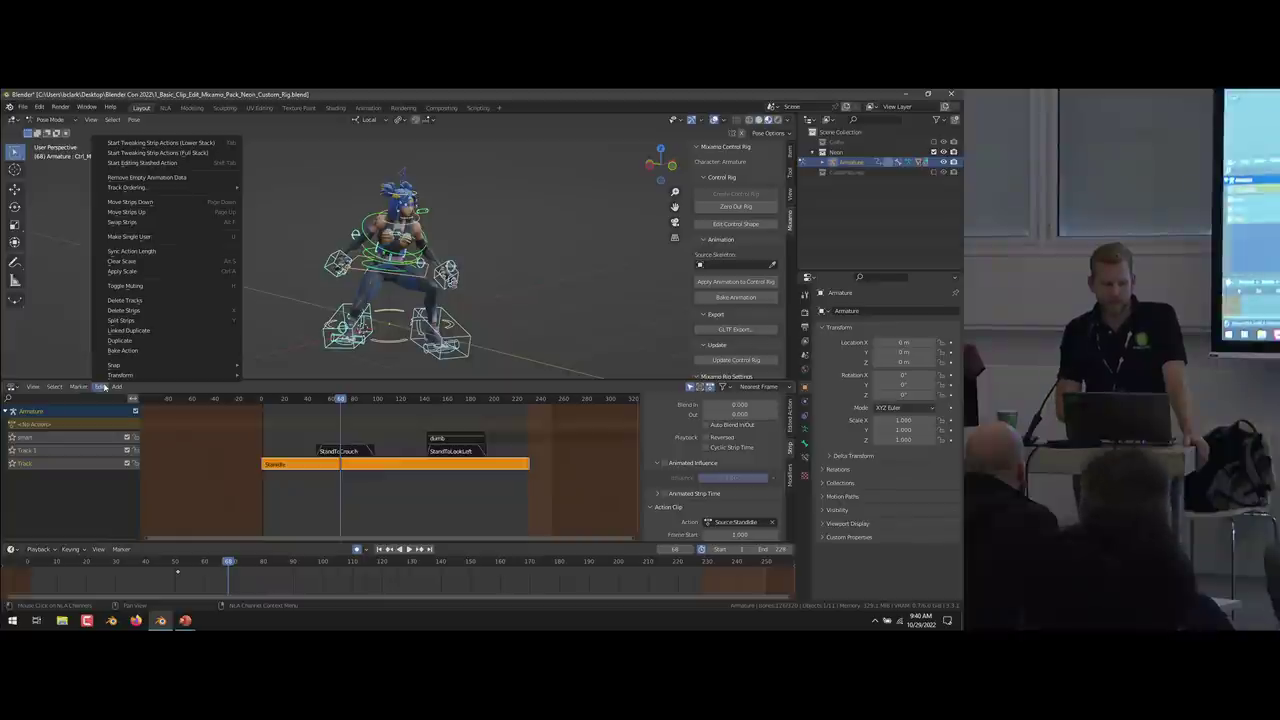
click(157, 160)
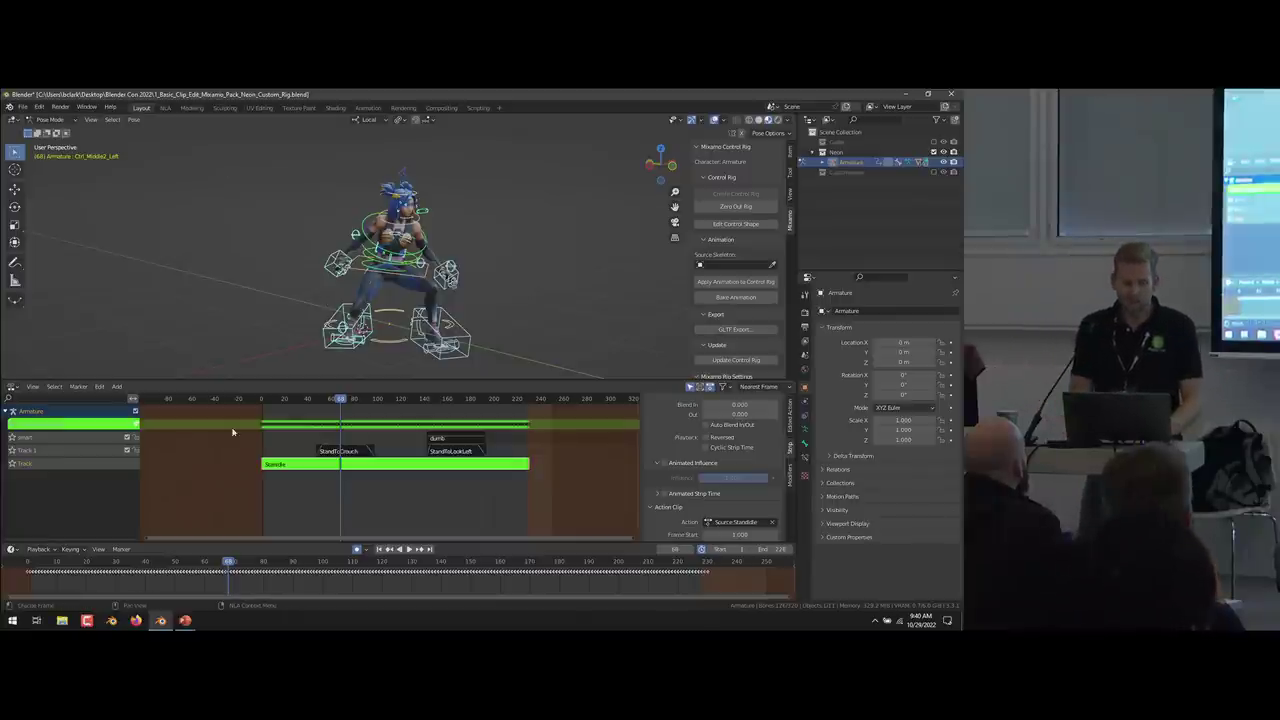
click(13, 387)
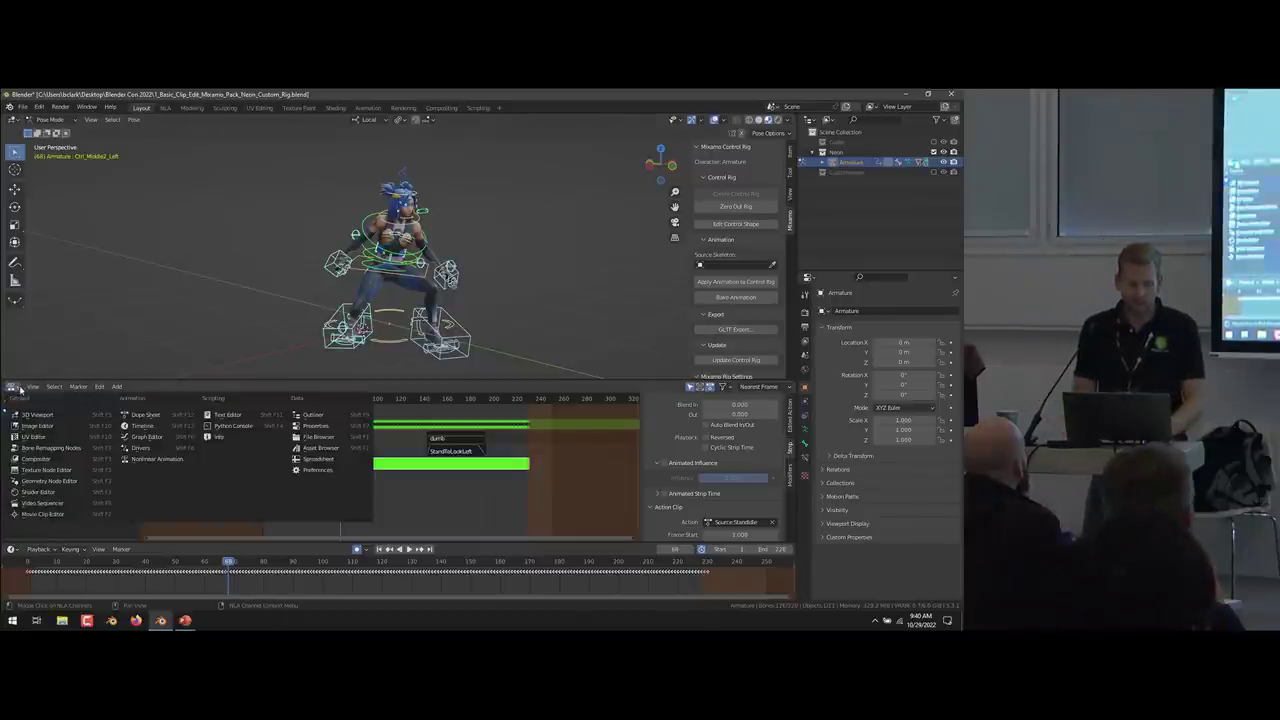
Switch the area to curve editing and try moving the keyframes near frame 68, then cancel.
click(13, 387)
click(14, 387)
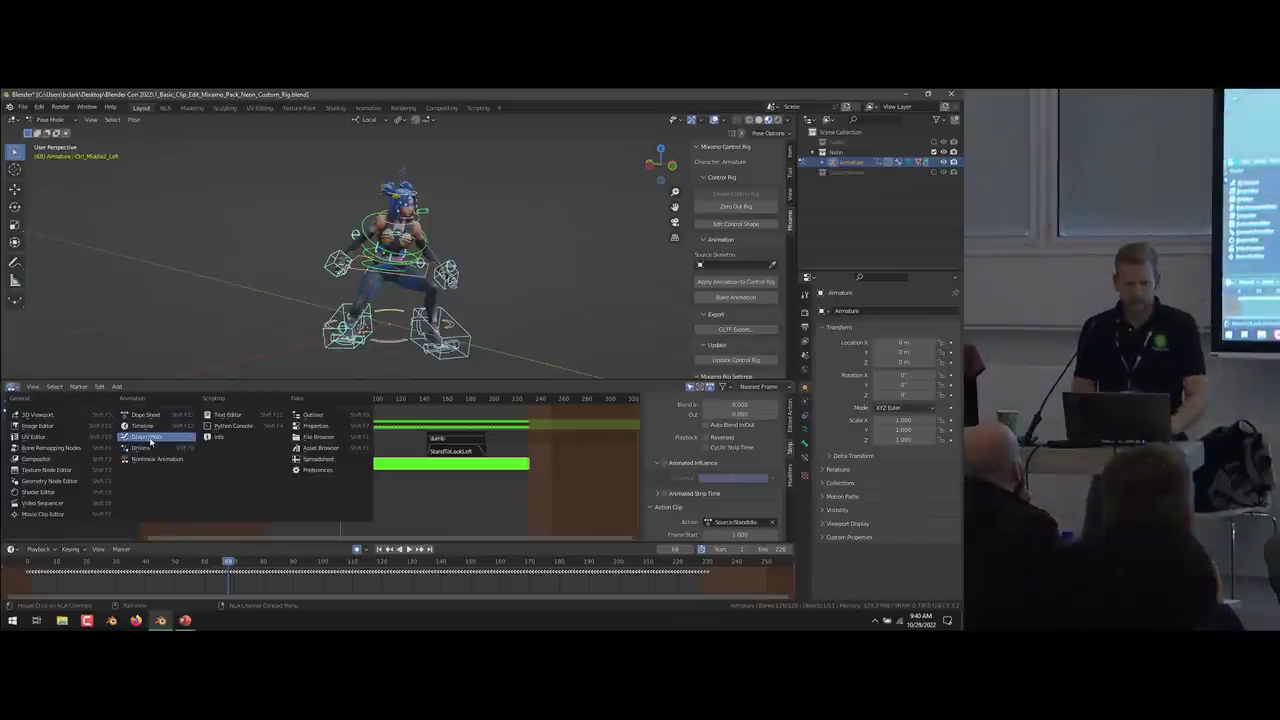
click(148, 448)
key(Home)
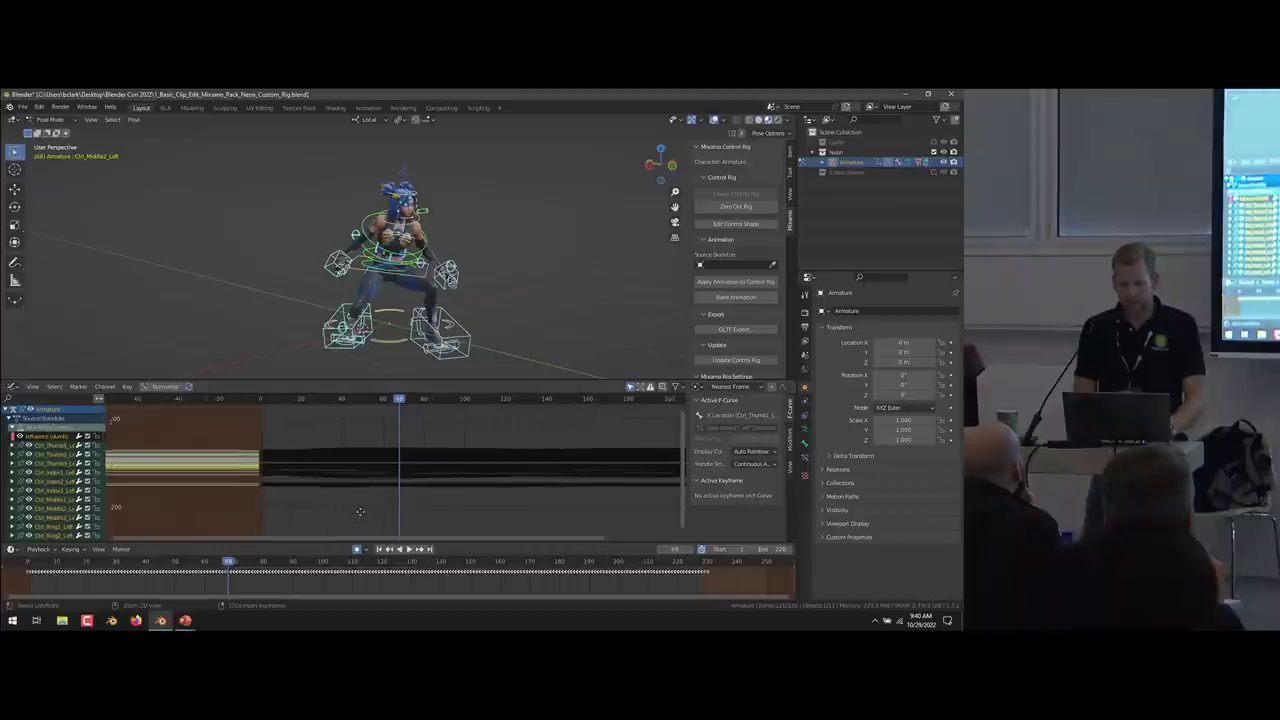
drag(364, 433, 419, 490)
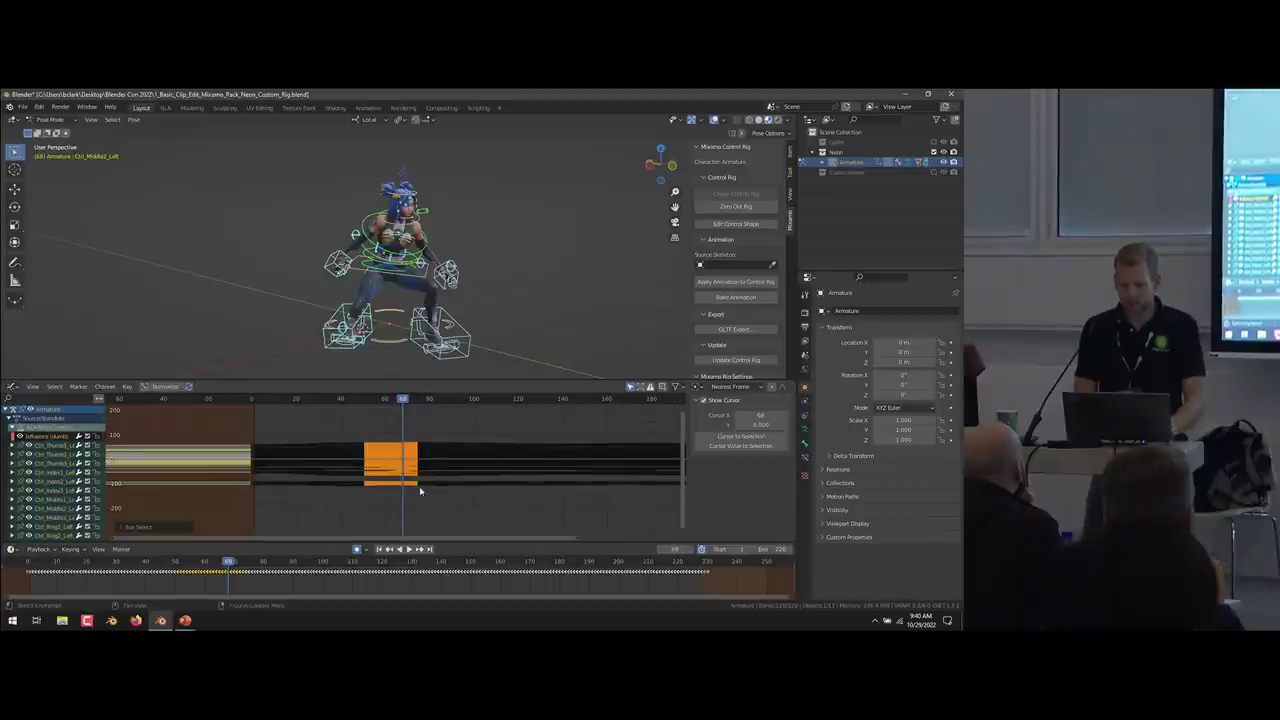
key(g)
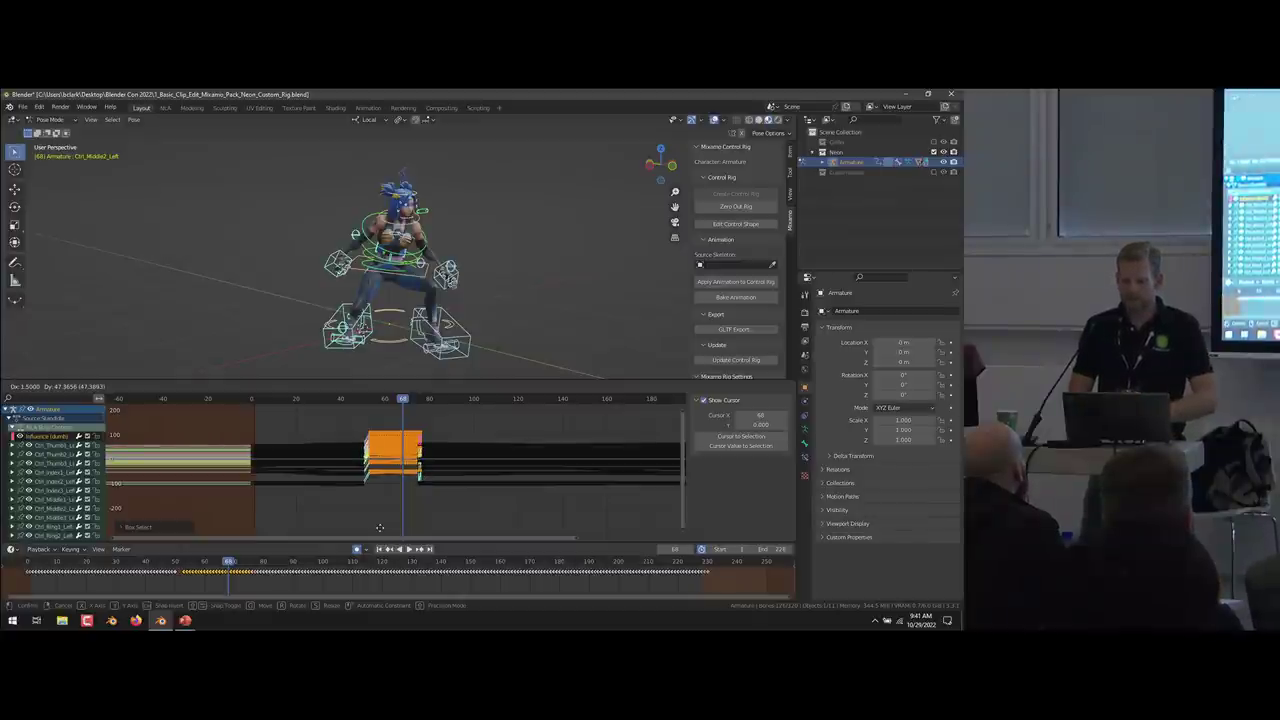
right_click(380, 528)
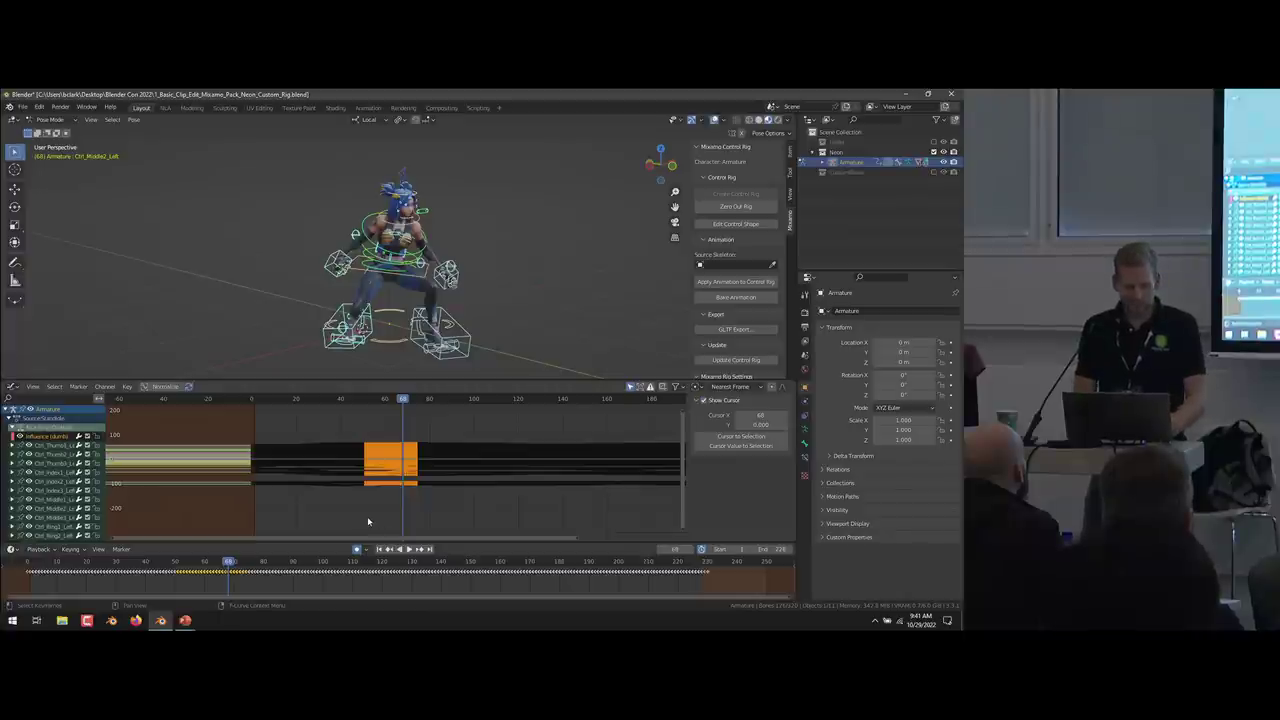
Return the area to the Nonlinear Animation editor and exit tweak mode on the base strip.
click(14, 386)
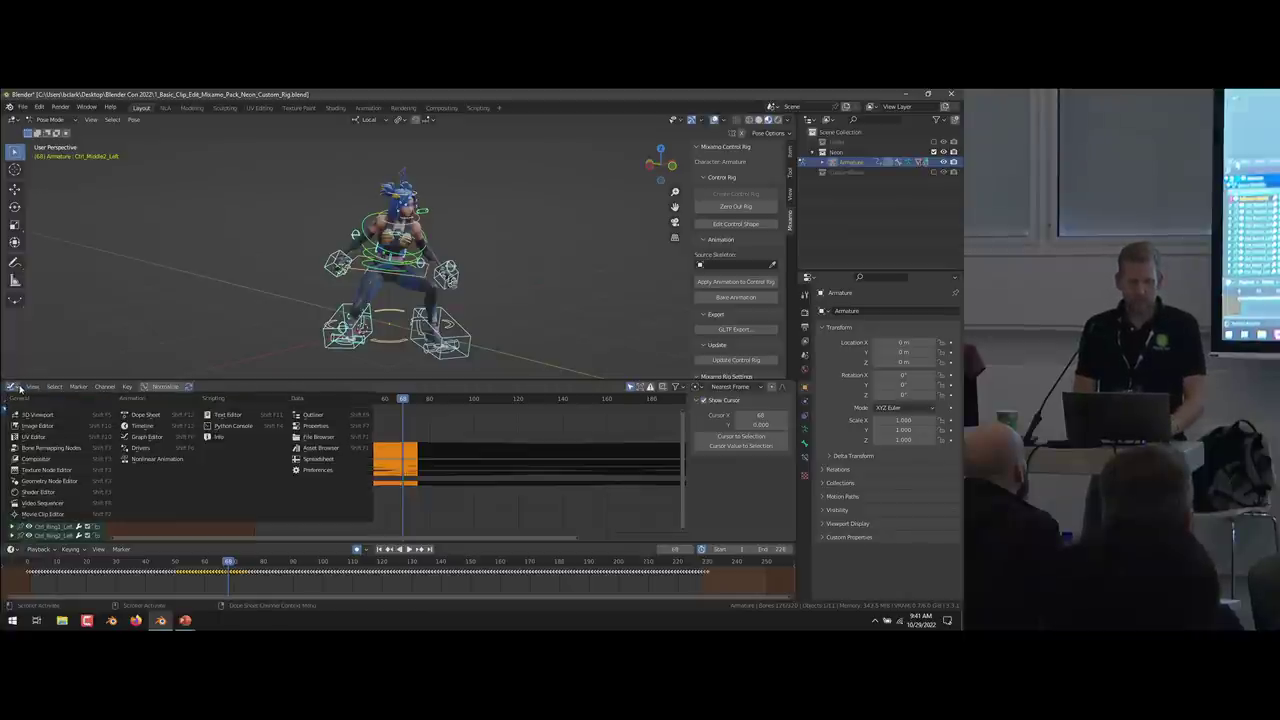
click(166, 441)
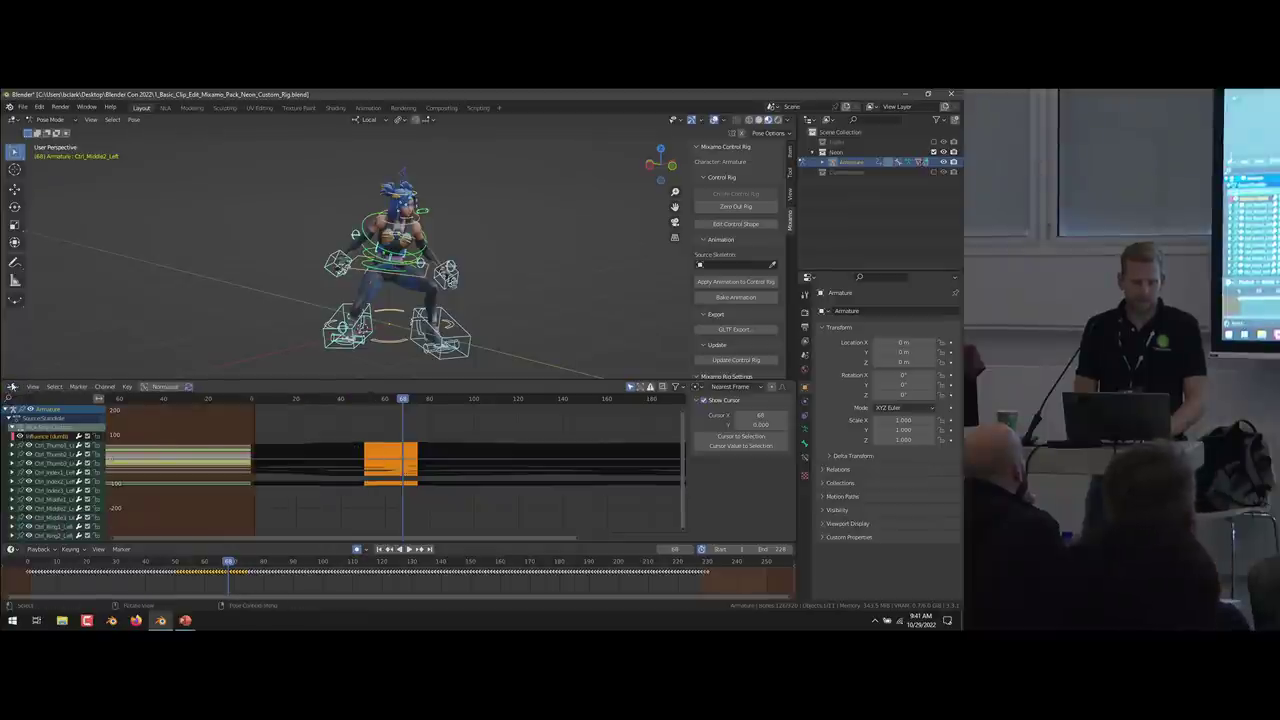
click(14, 386)
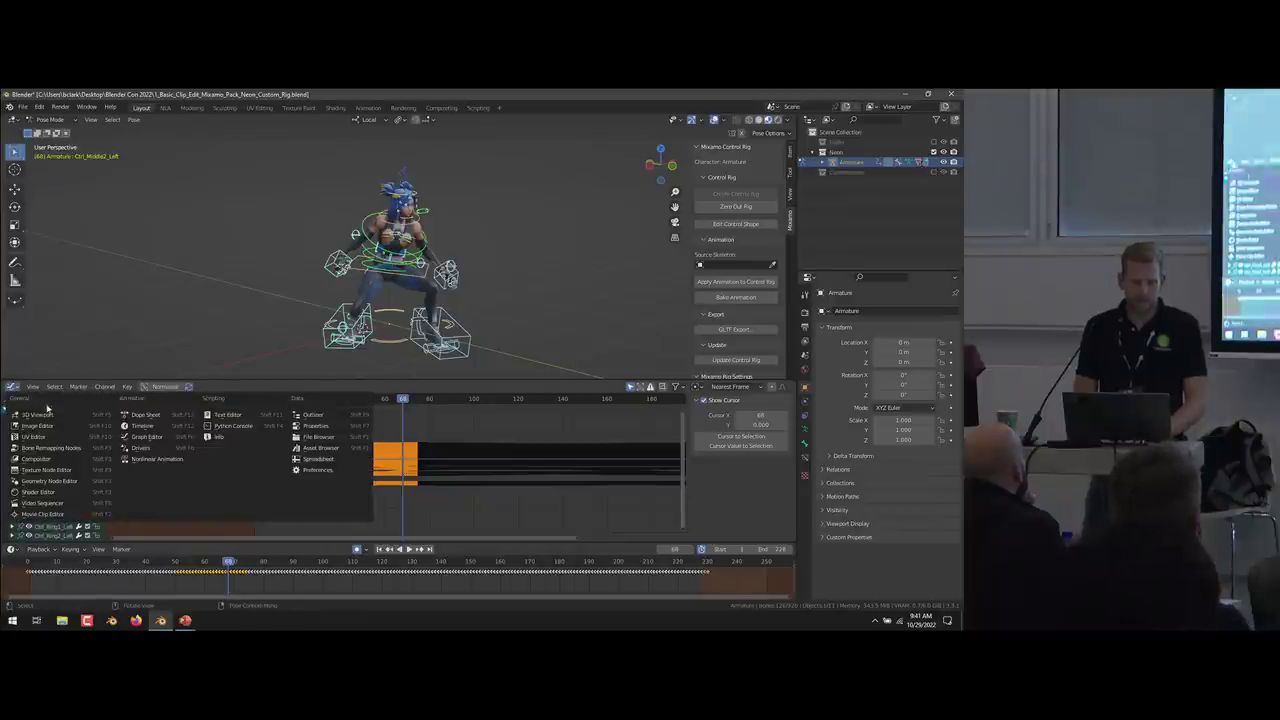
click(163, 458)
key(Tab)
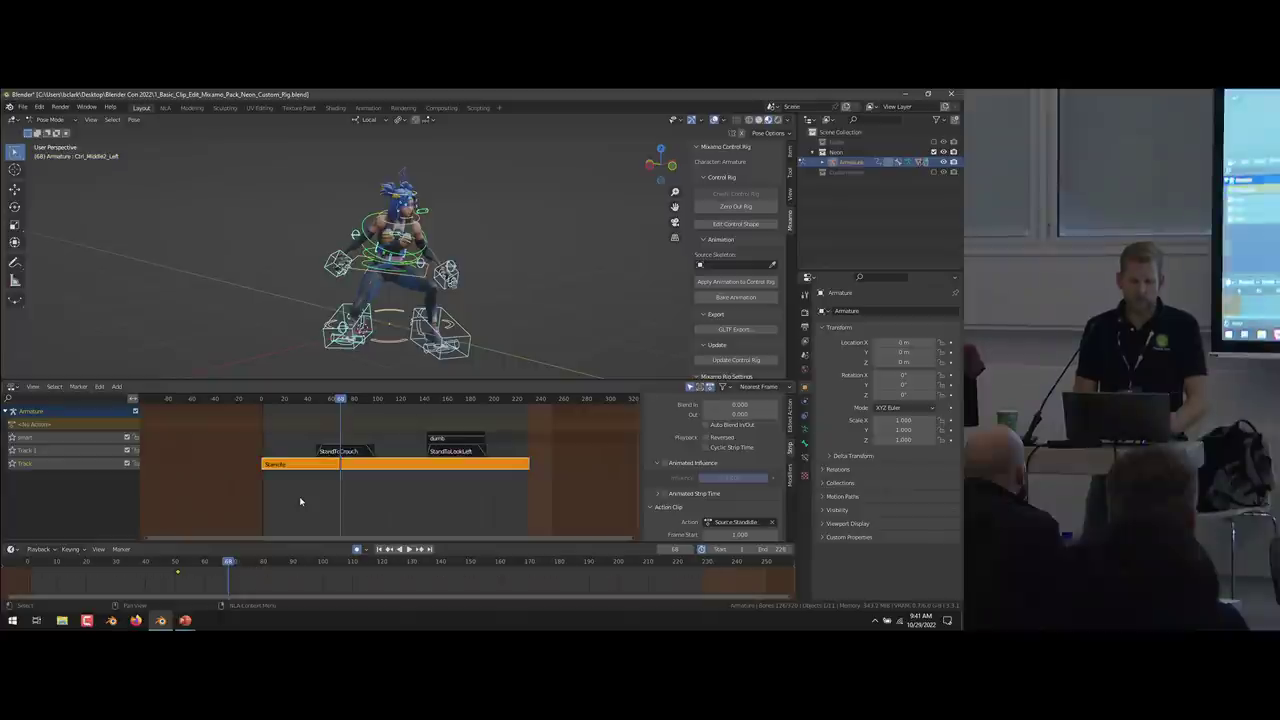
Deselect the StandIdle strip, scrub to frame 8, and open the NLA Edit menu.
click(299, 496)
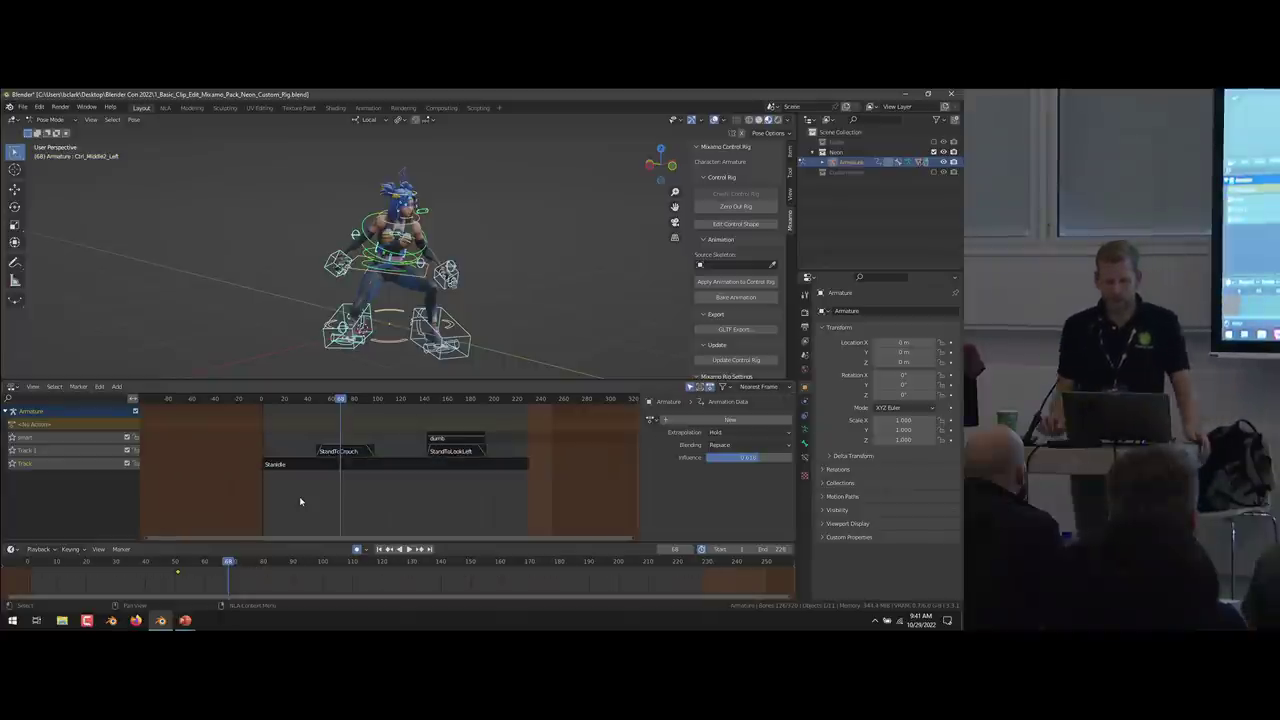
drag(350, 399, 270, 399)
click(99, 387)
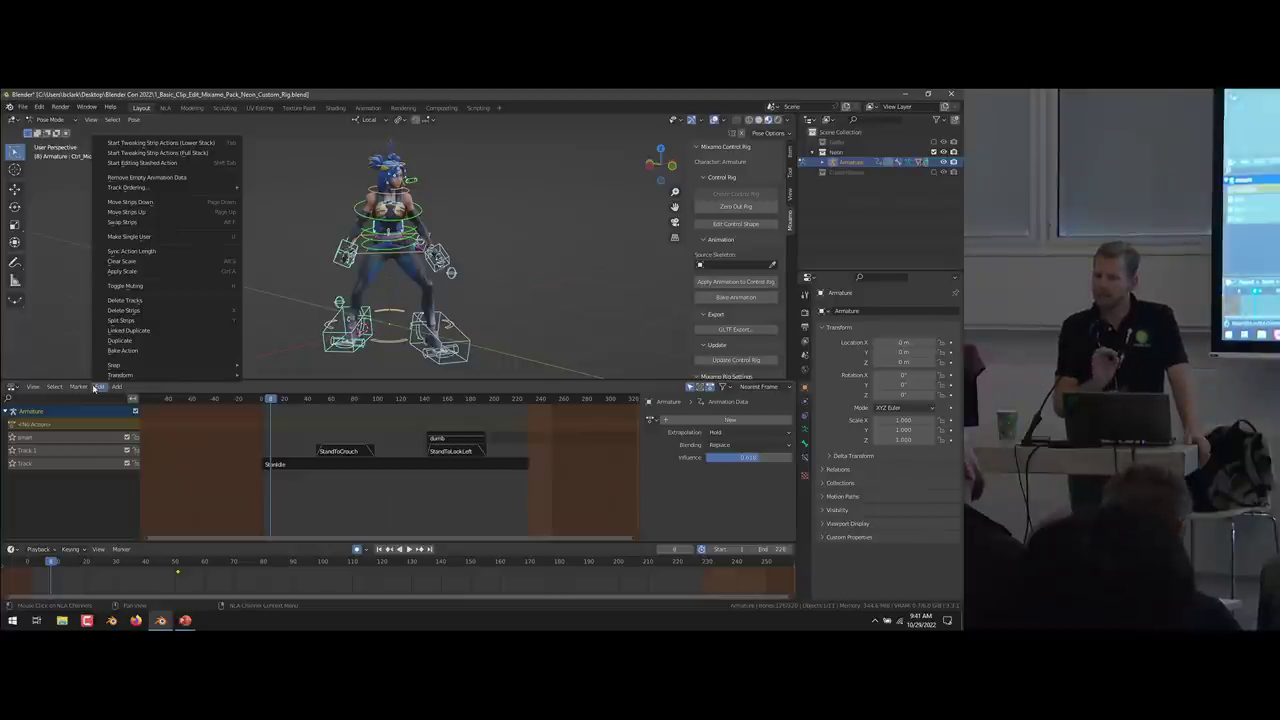
click(130, 261)
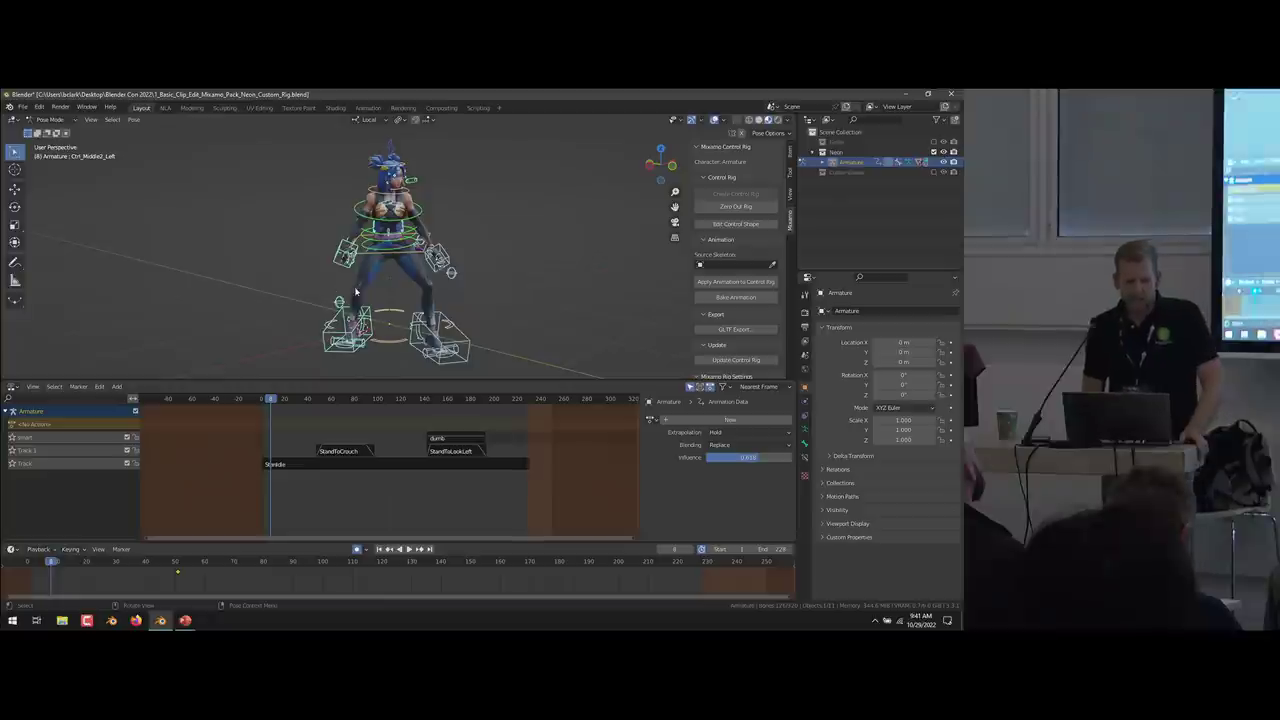
click(99, 386)
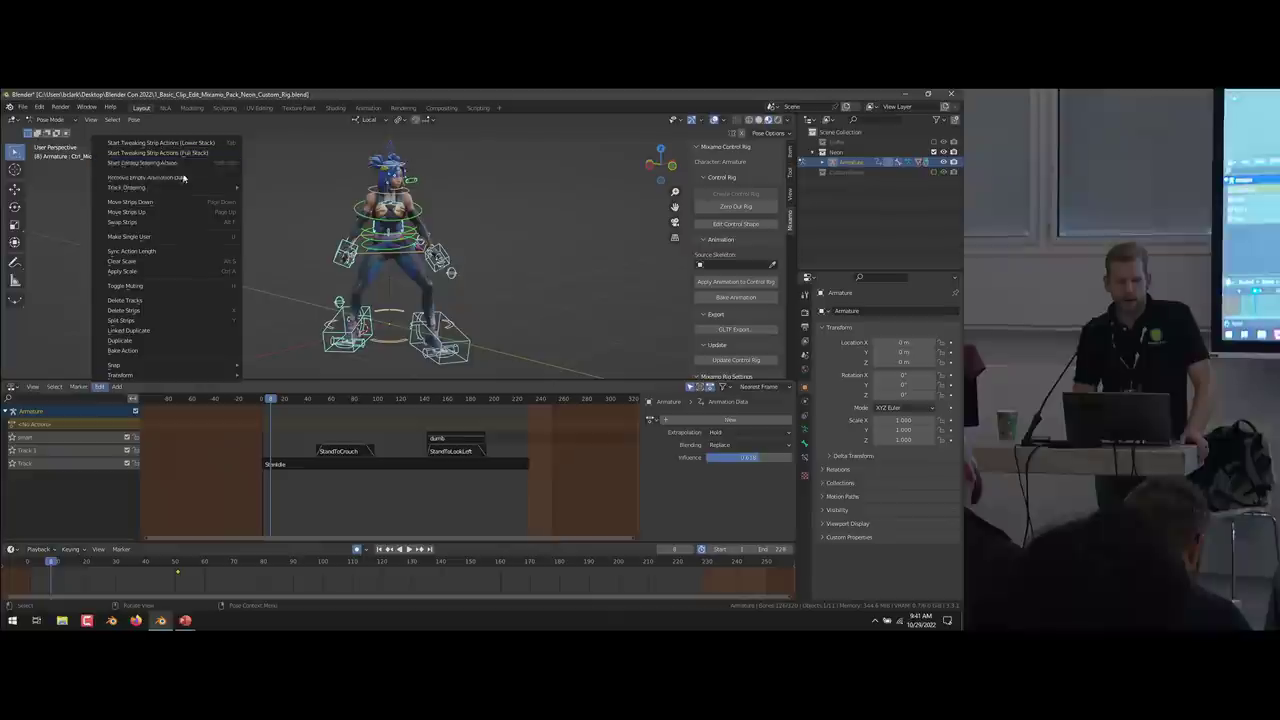
Open the NLA Bake Action dialog (frames 1–250, step 1, Only Selected Bones, Pose) and move it aside.
click(201, 352)
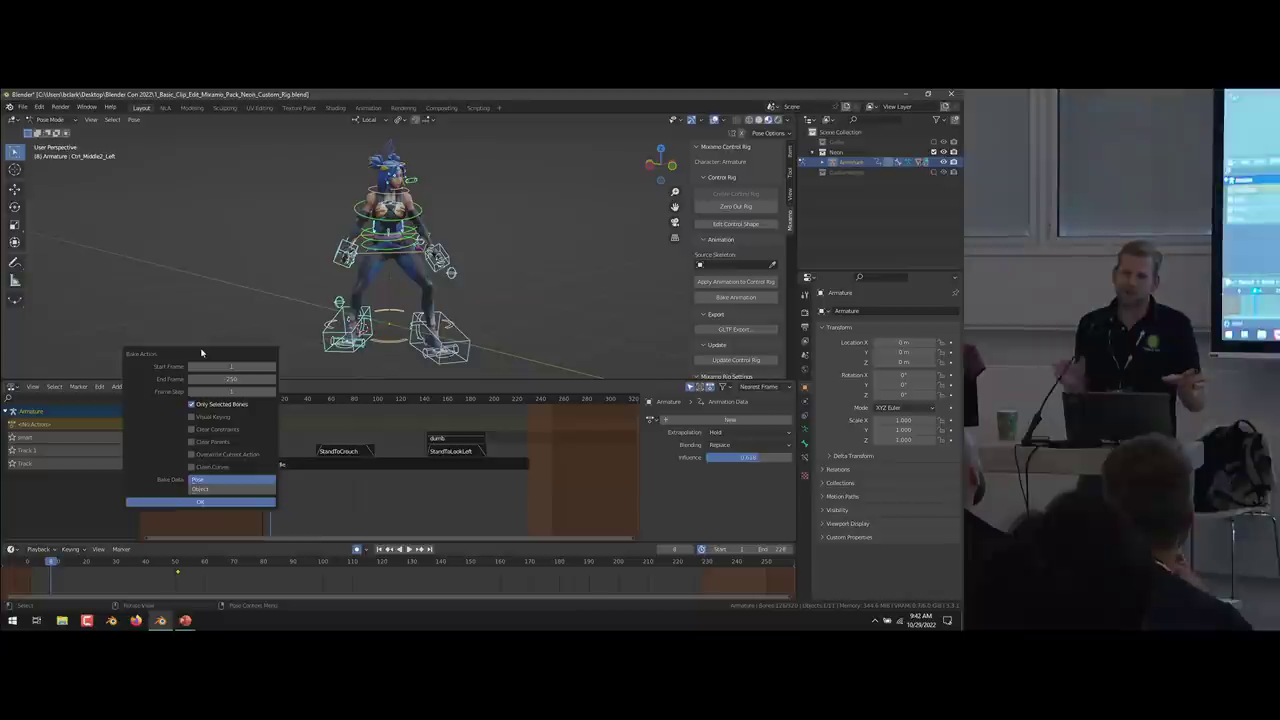
drag(207, 355, 208, 186)
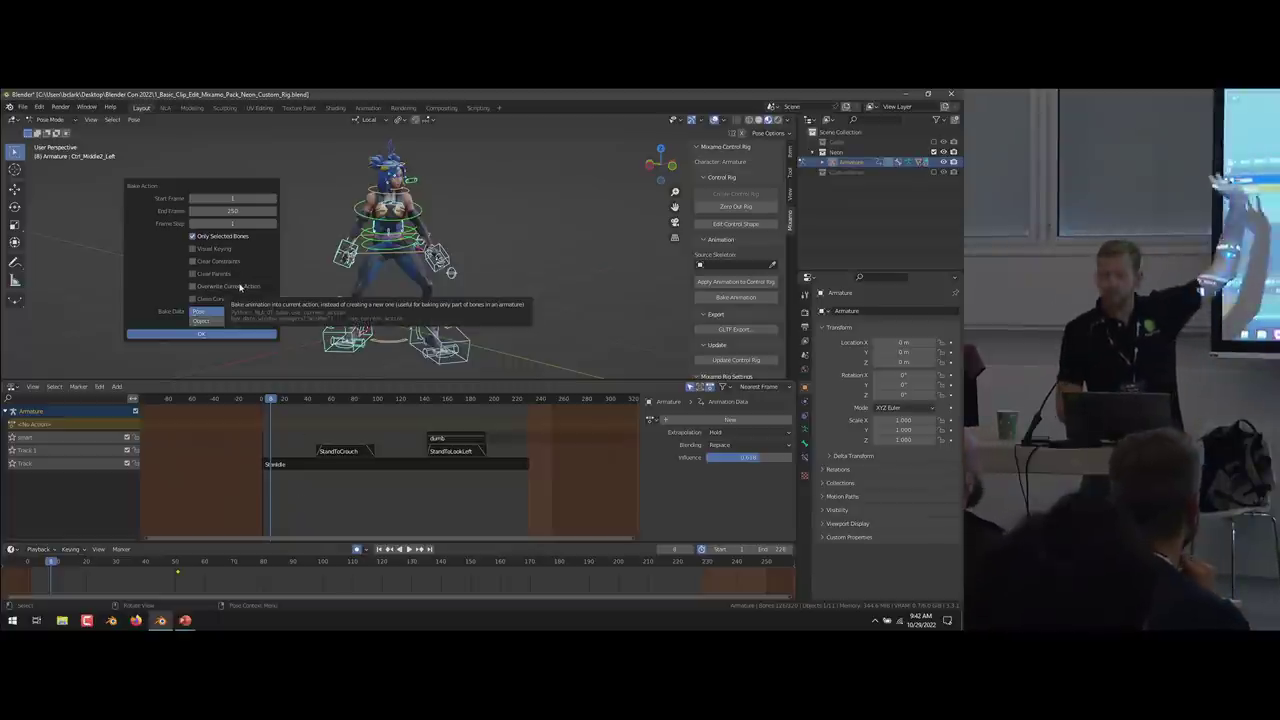
drag(156, 199, 201, 207)
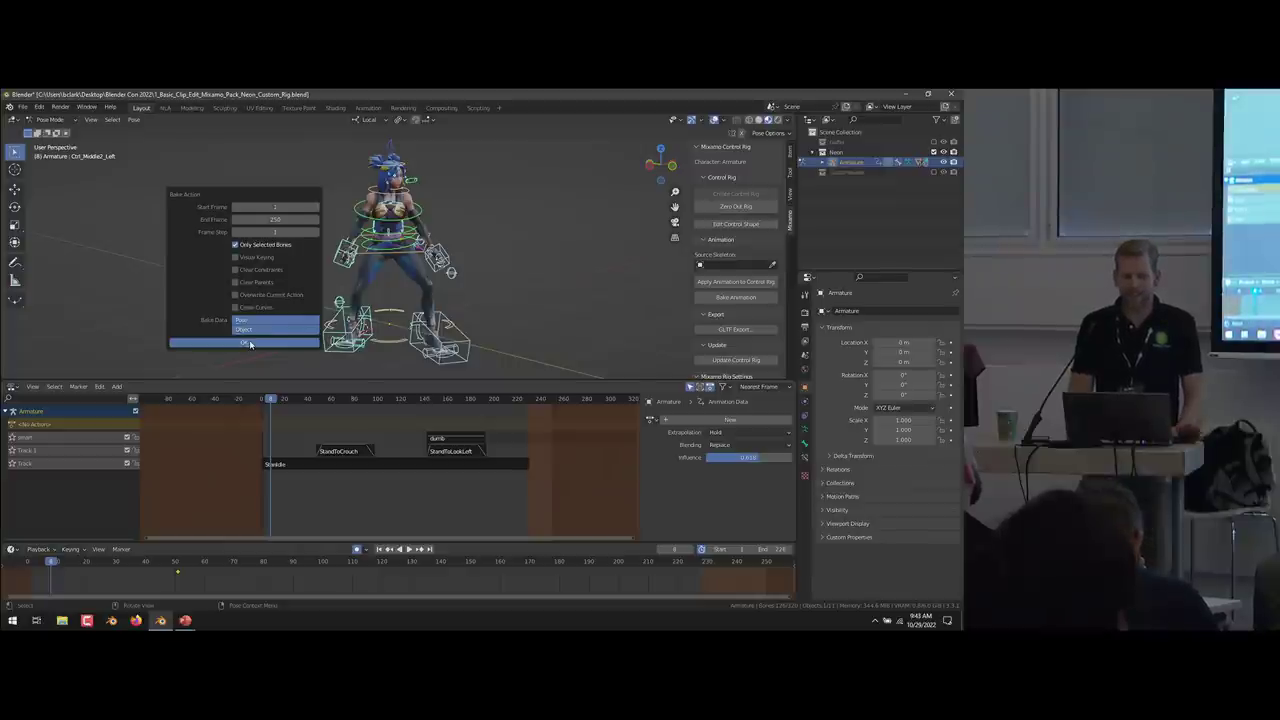
Confirm the bake into a new action, then play and scrub through the baked animation.
click(250, 344)
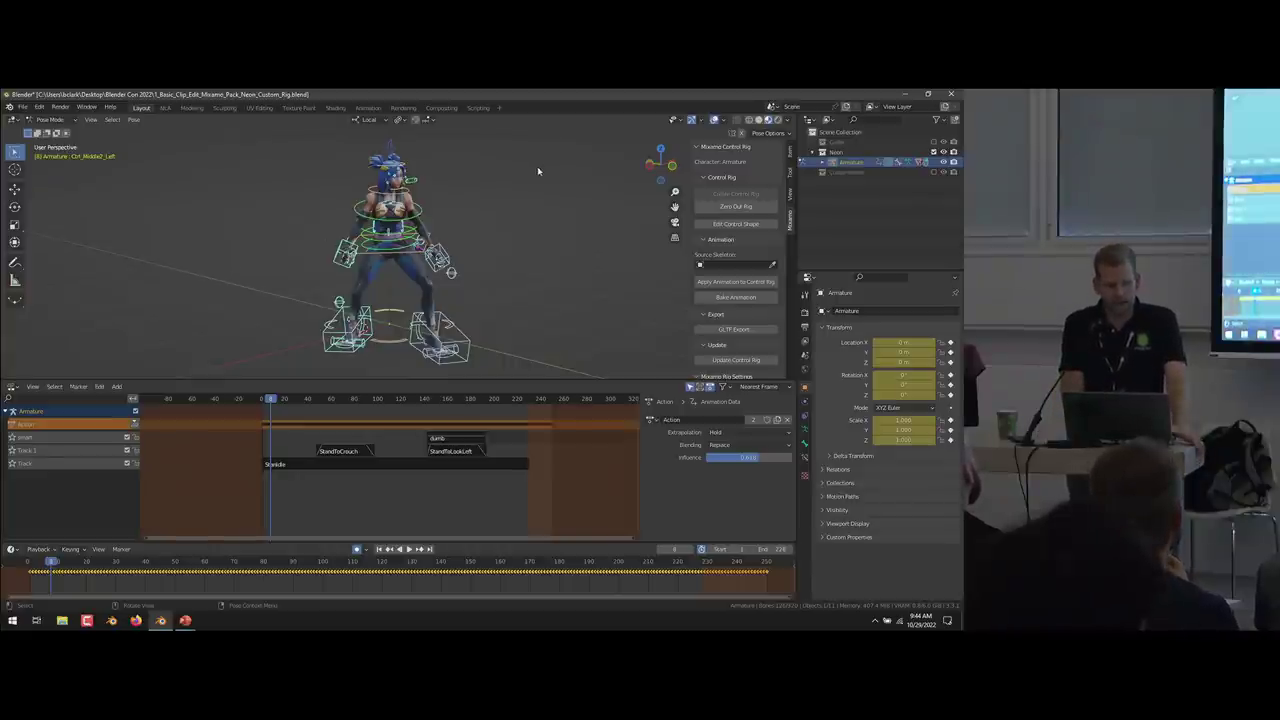
key(q)
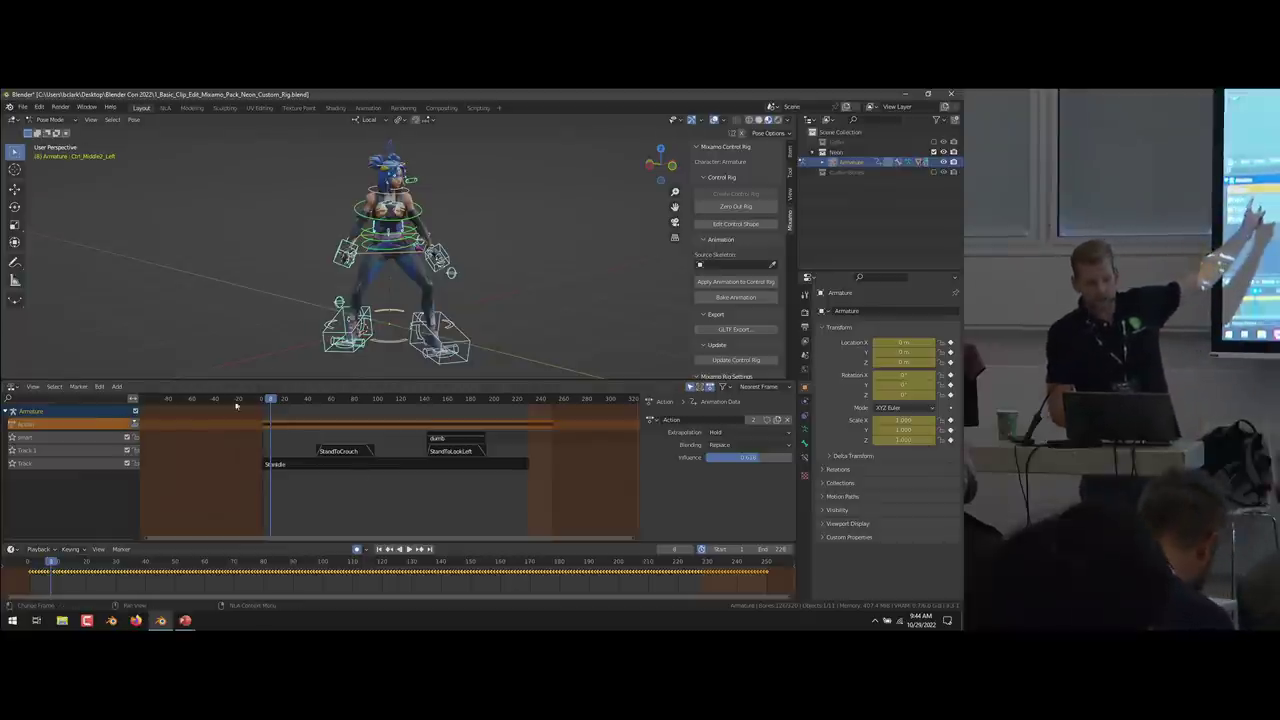
key(space)
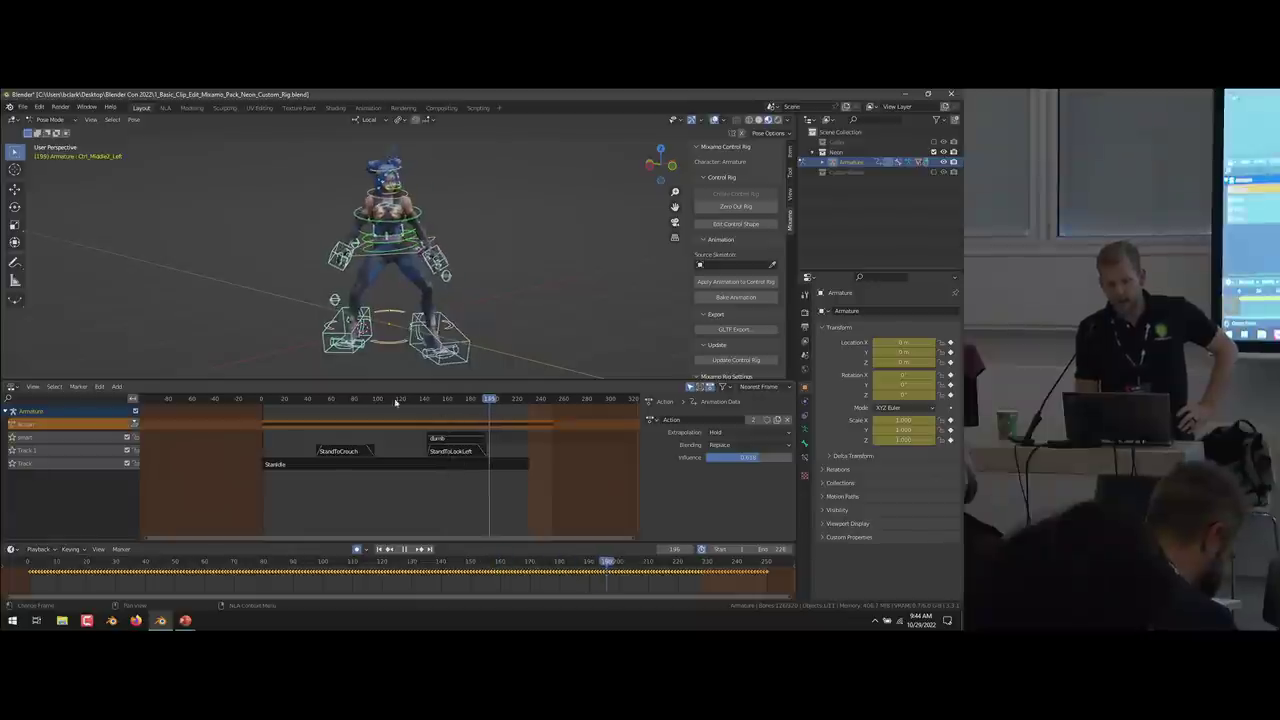
drag(375, 420, 474, 411)
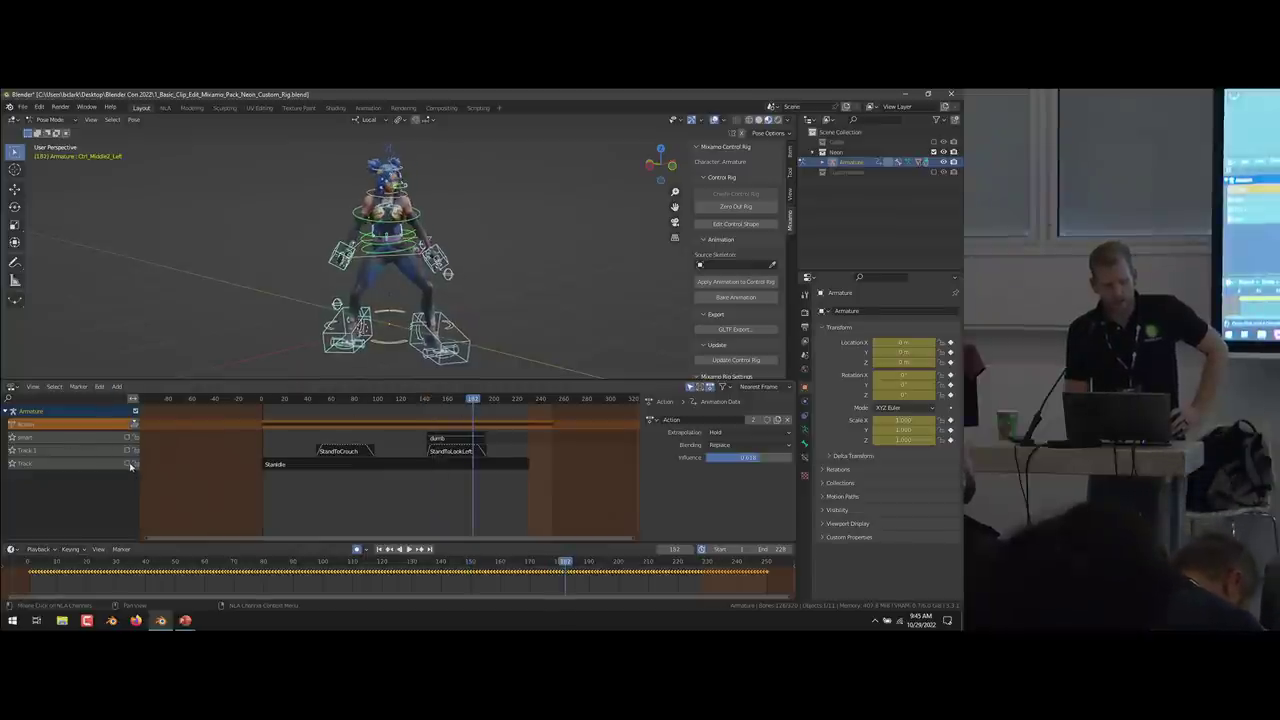
key(space)
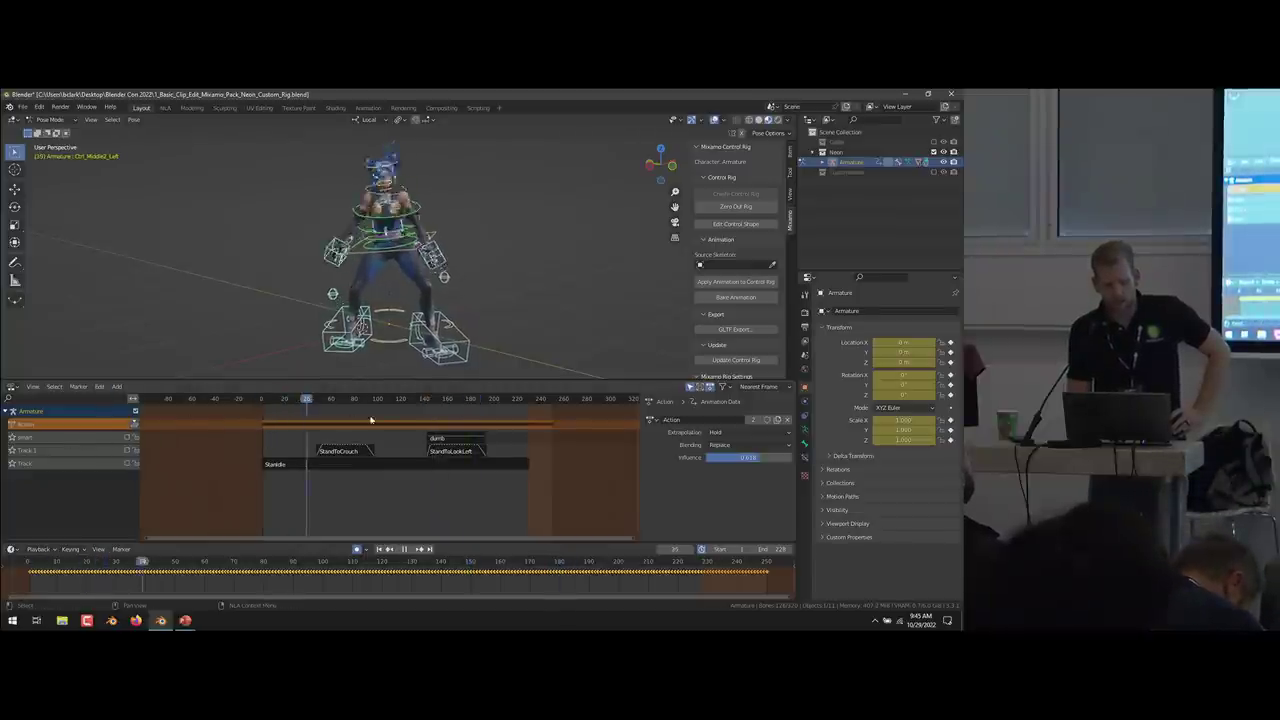
key(space)
drag(498, 520, 259, 440)
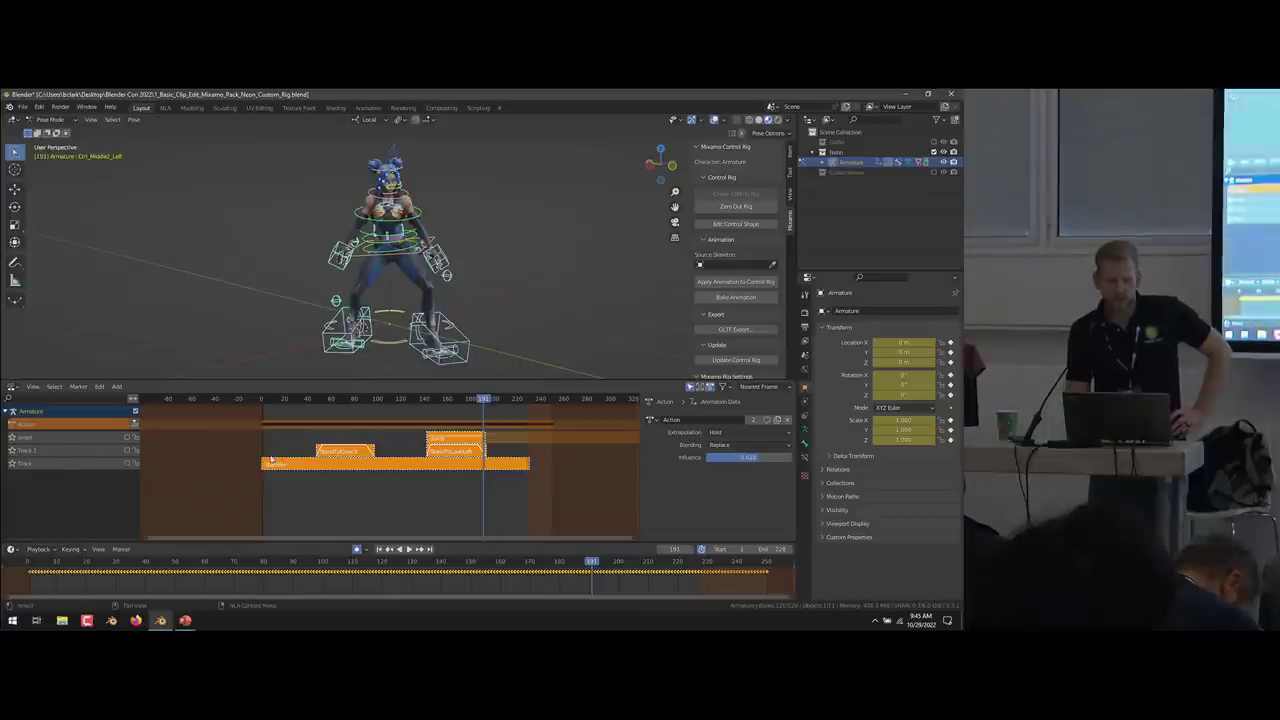
click(306, 487)
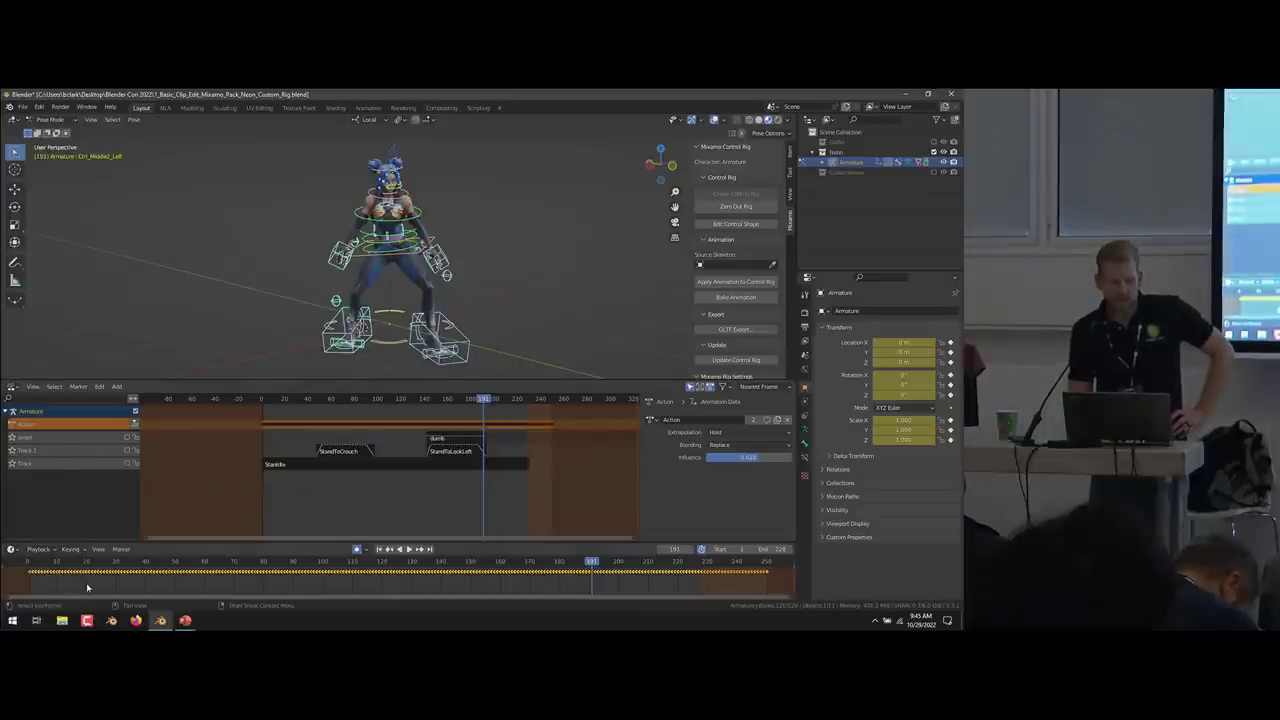
drag(87, 588, 310, 567)
key(space)
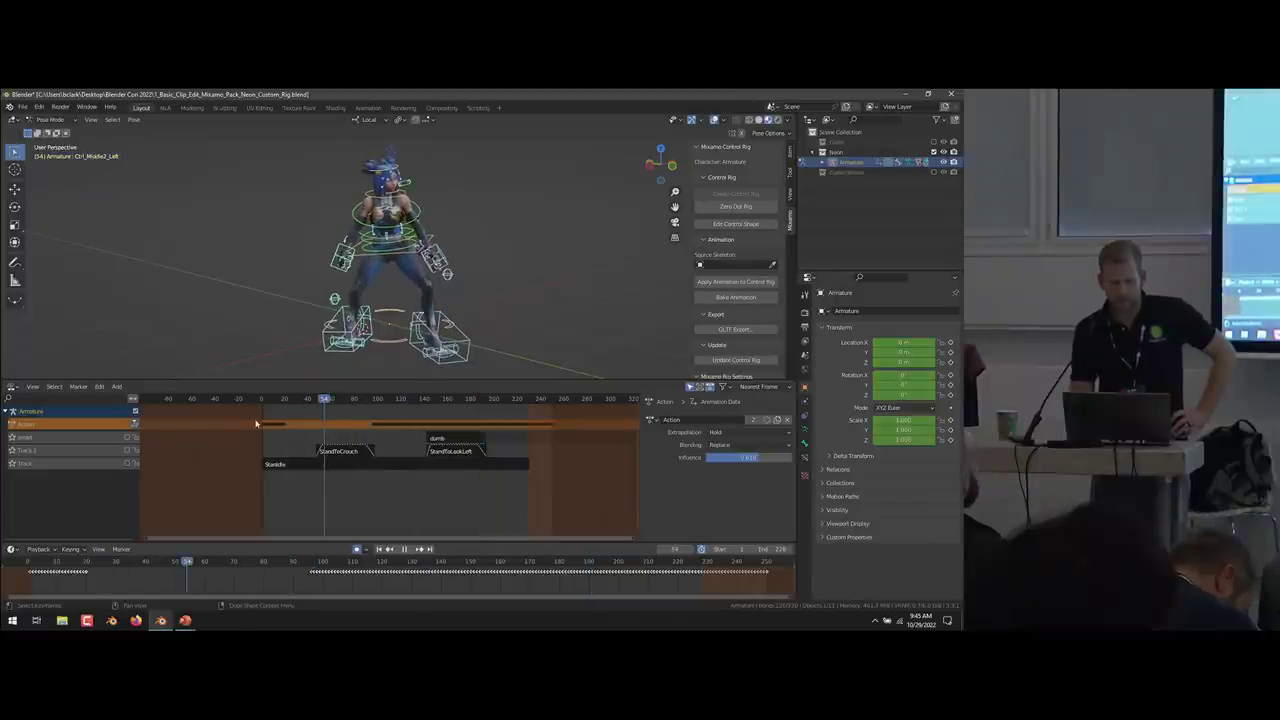
key(space)
click(502, 261)
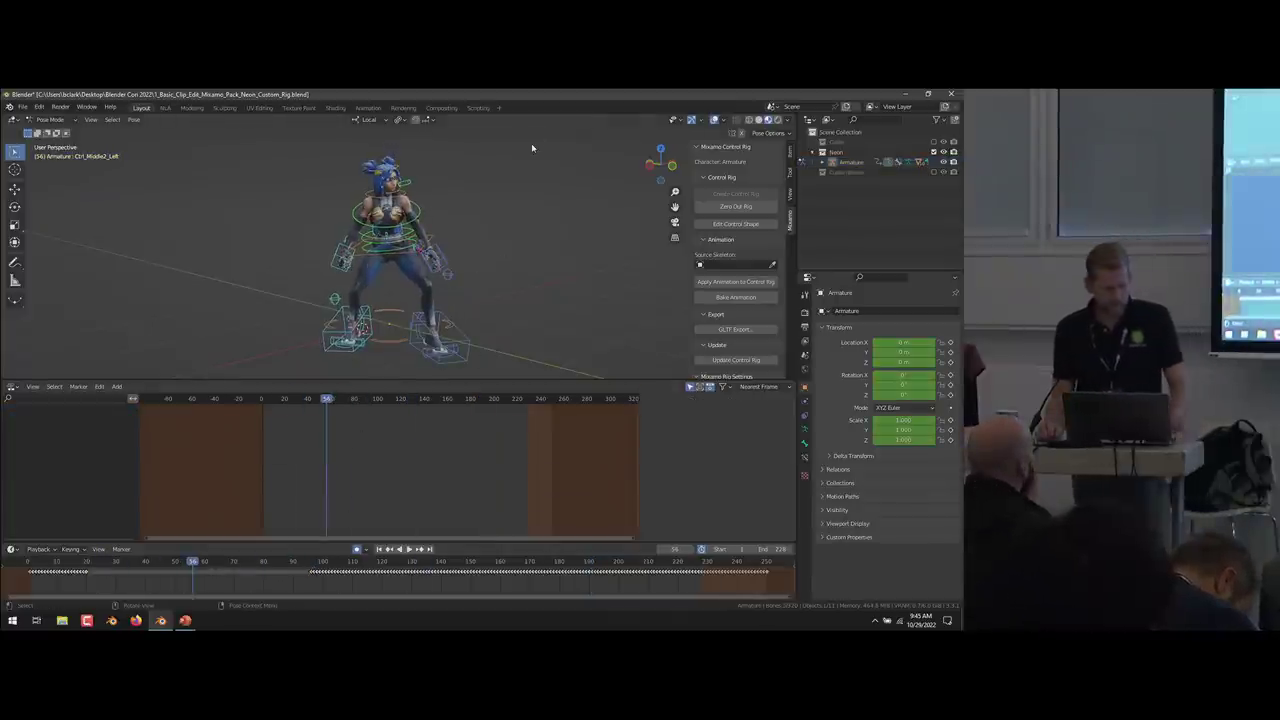
key(a)
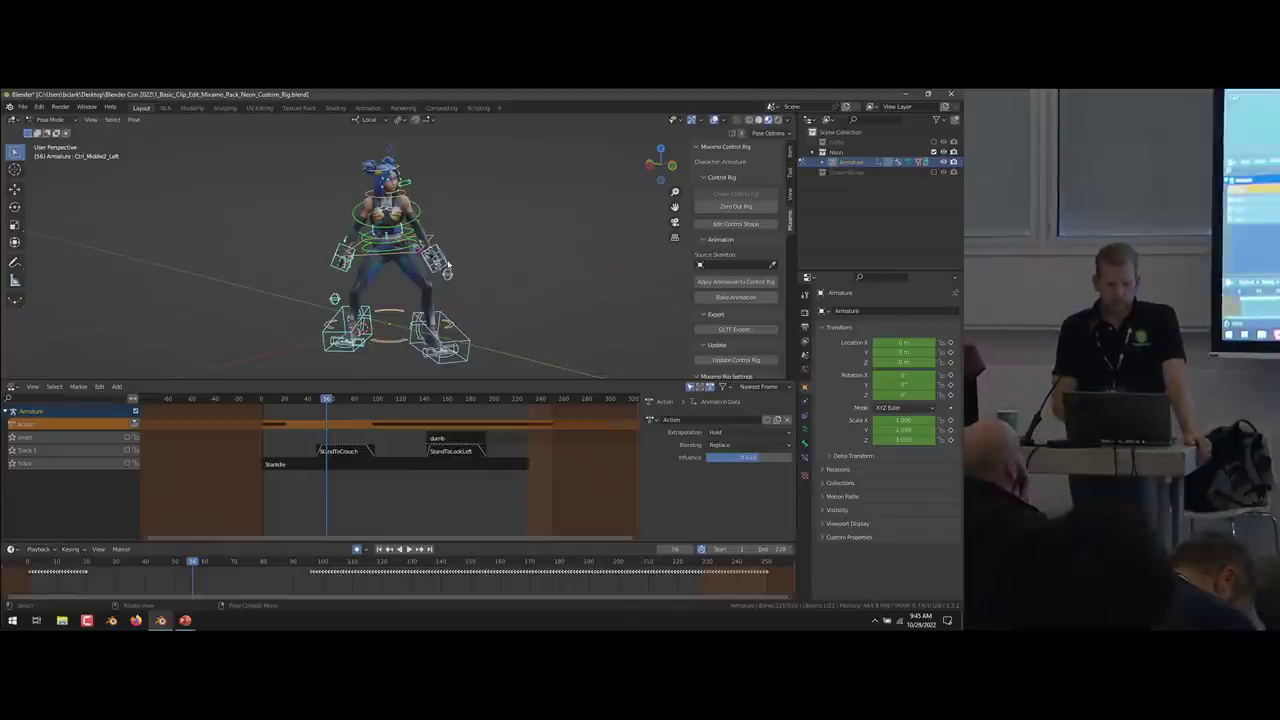
click(483, 398)
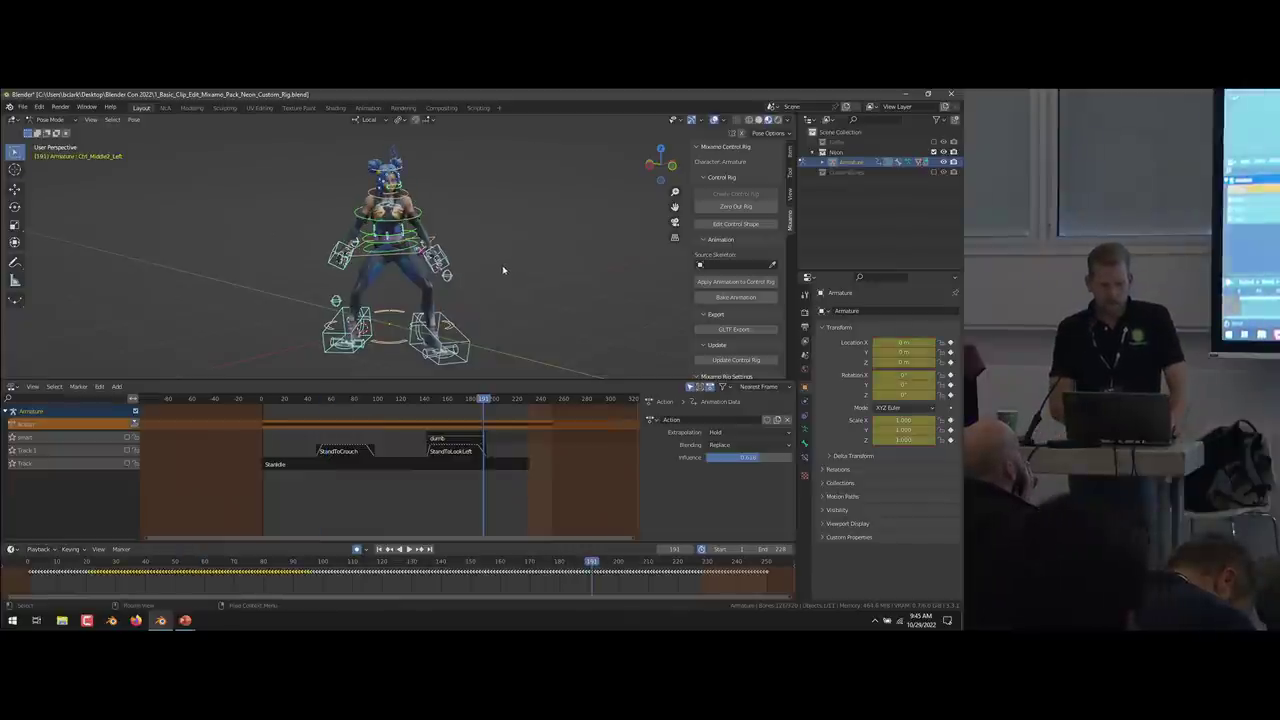
click(488, 326)
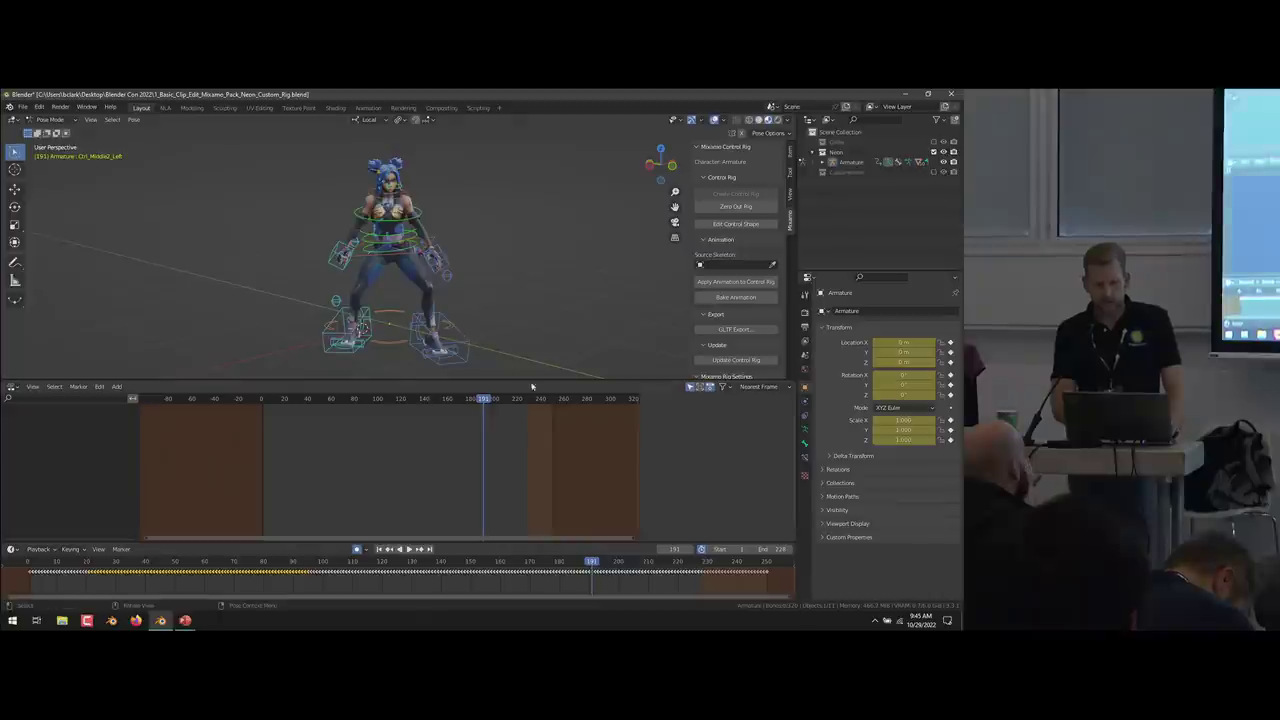
click(470, 345)
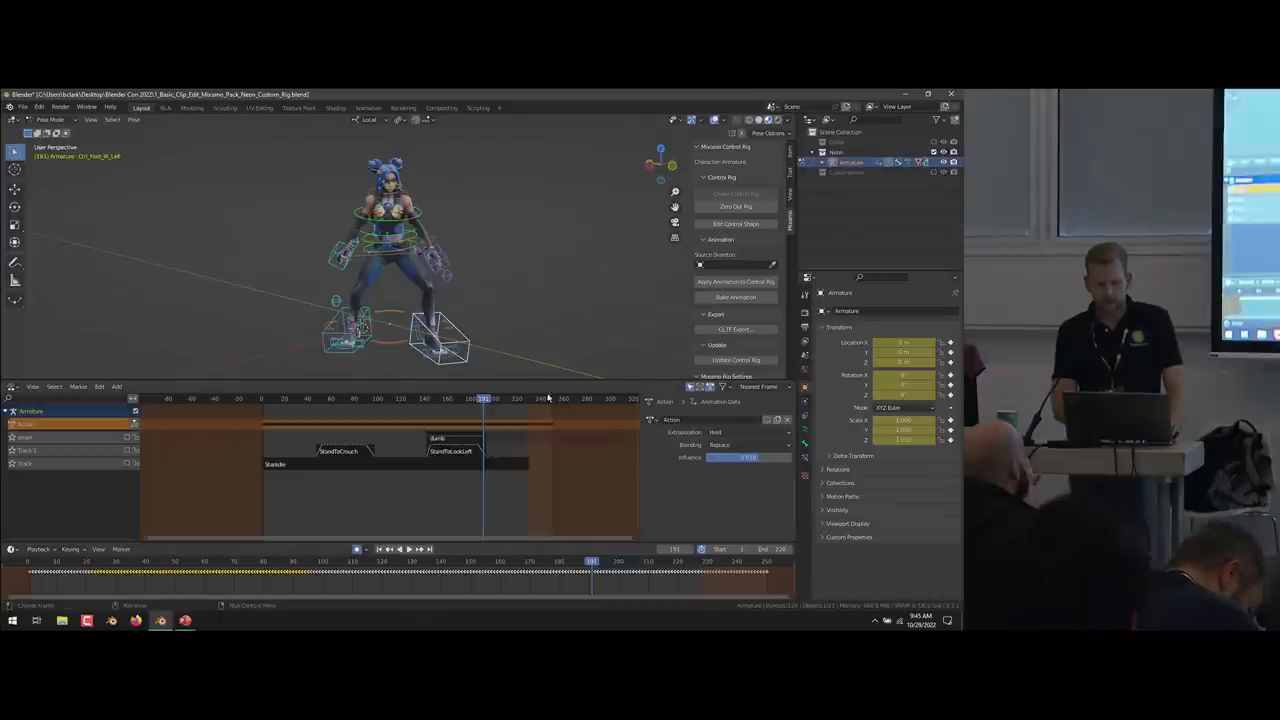
click(691, 389)
click(584, 294)
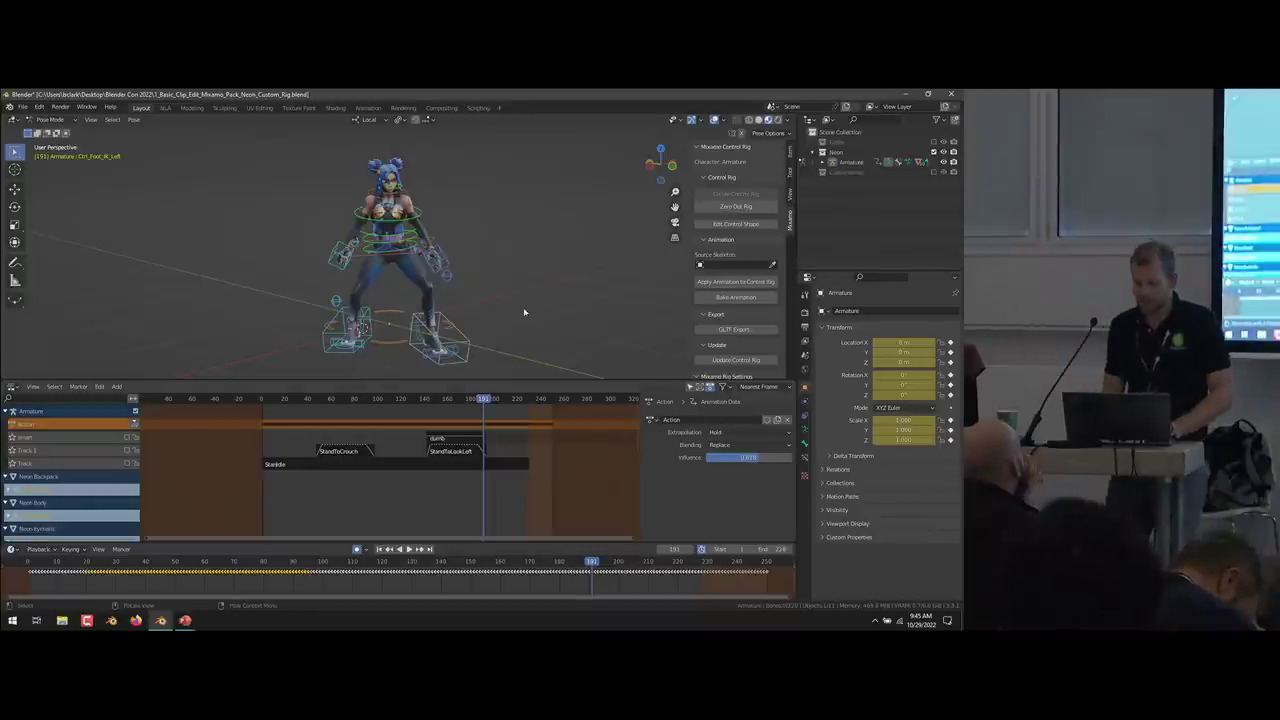
click(850, 163)
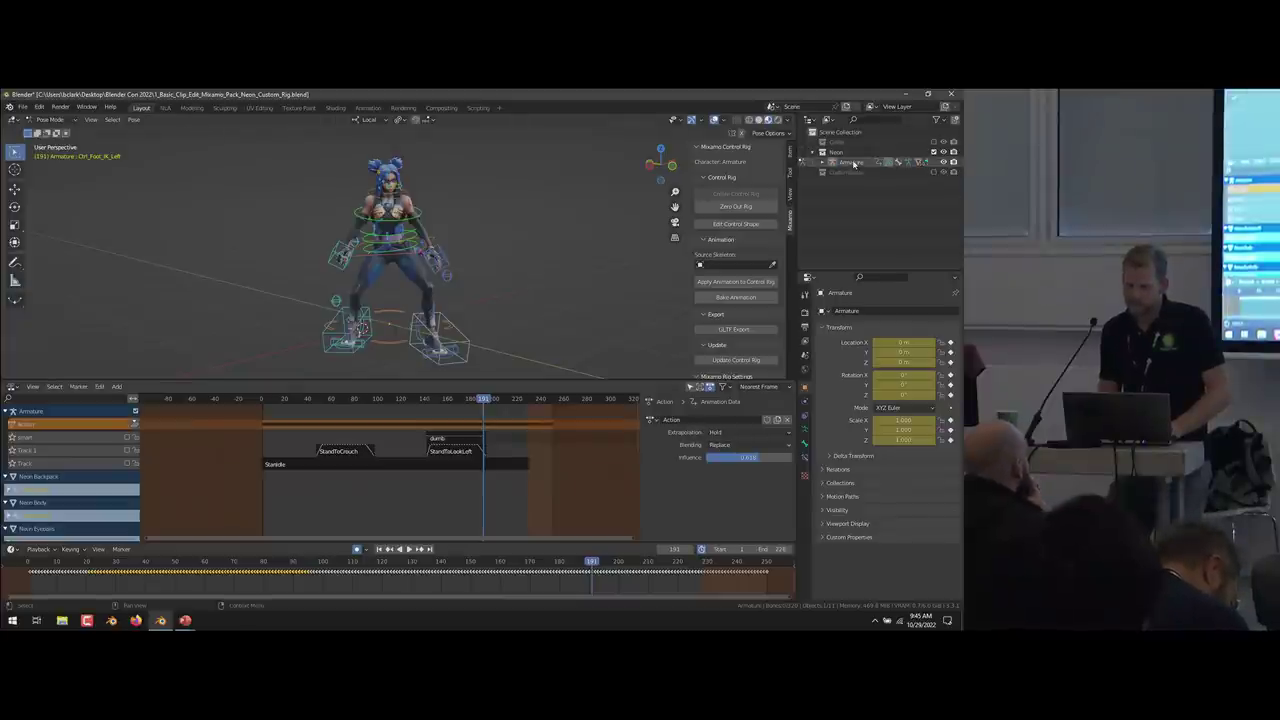
click(689, 387)
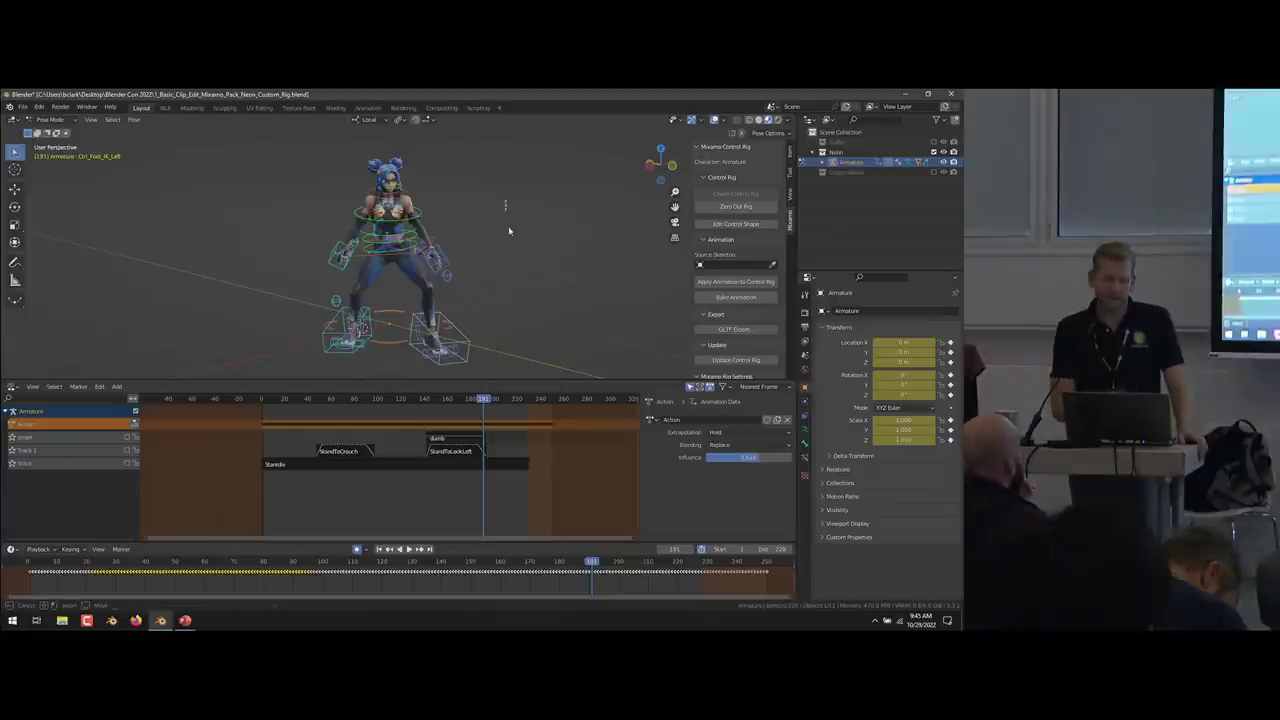
click(531, 286)
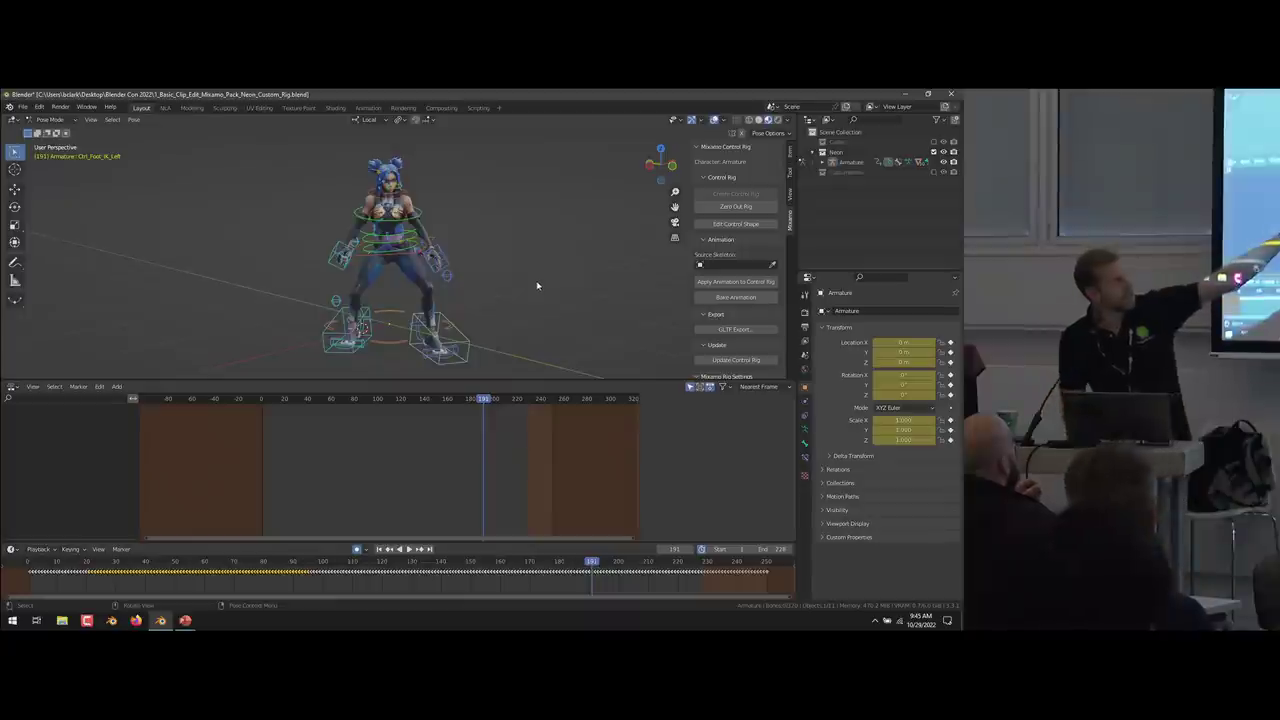
click(850, 162)
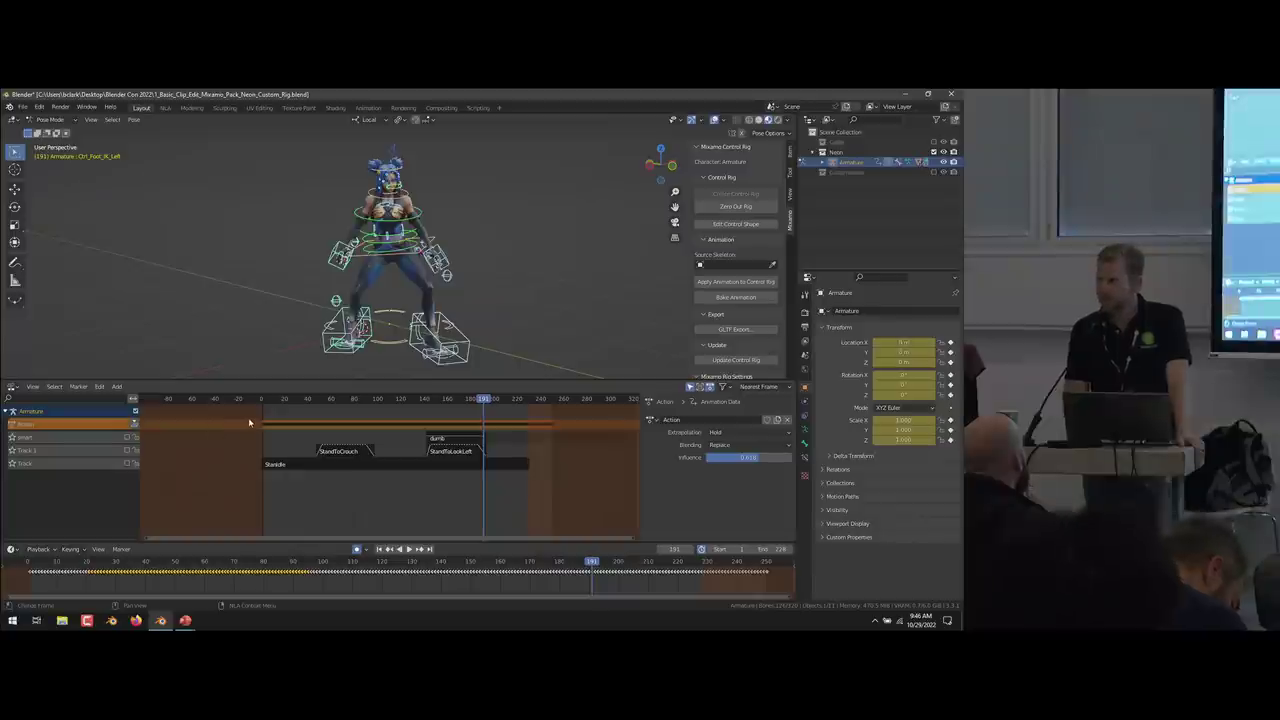
click(10, 108)
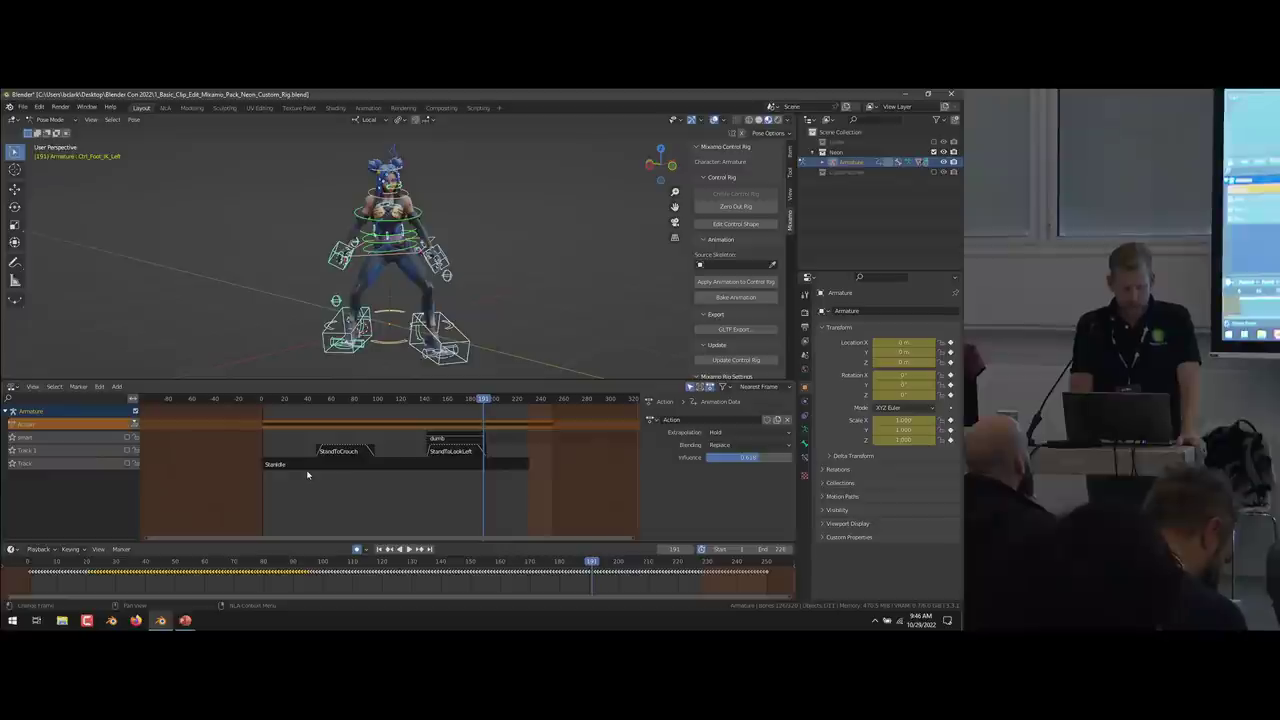
click(99, 386)
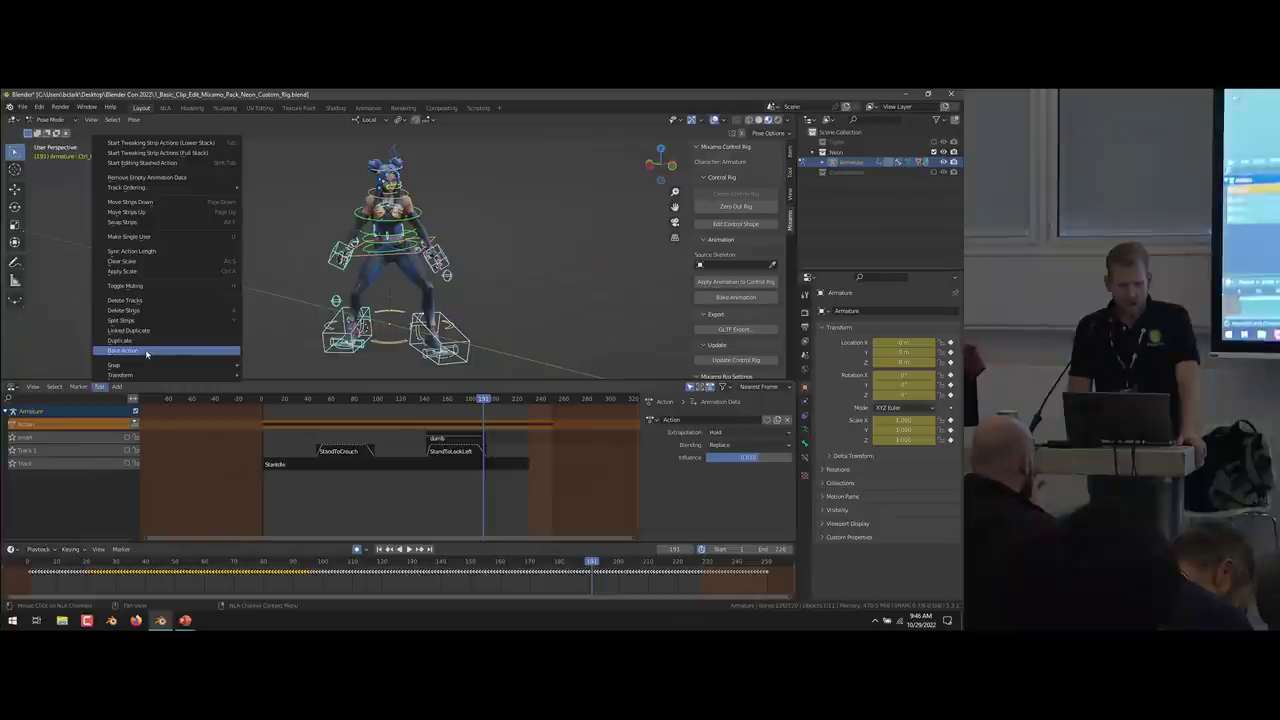
click(150, 352)
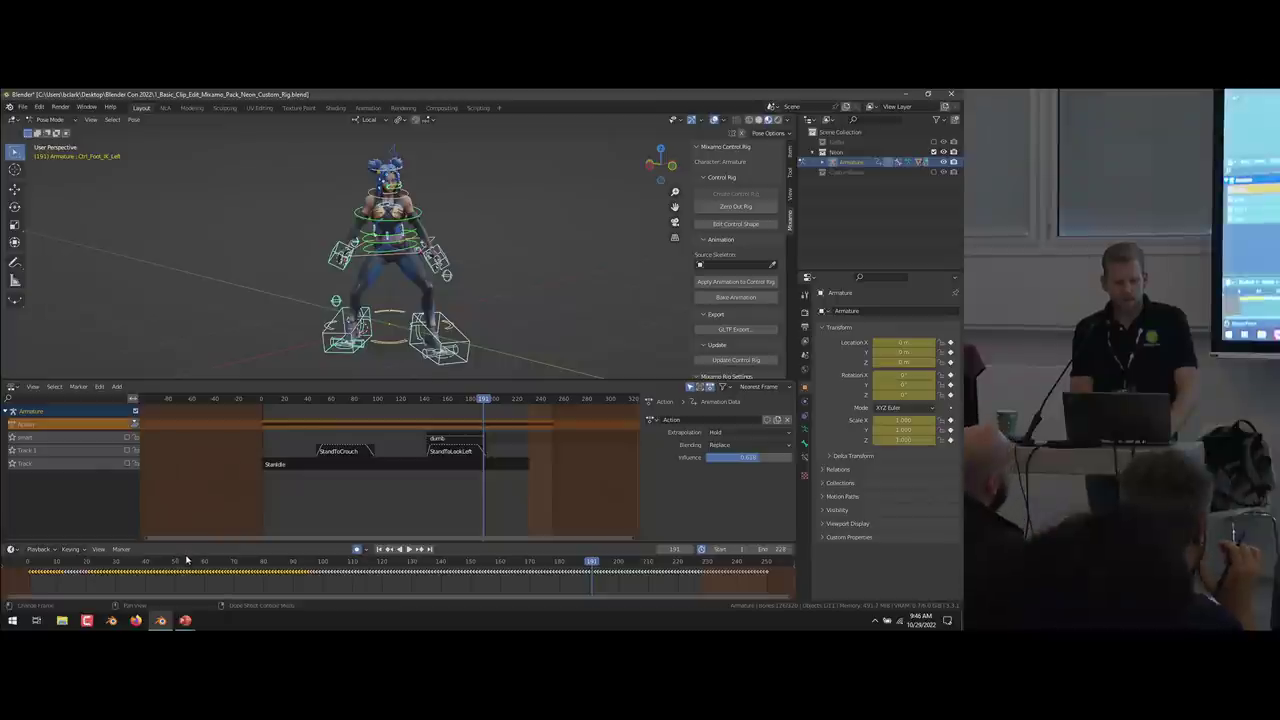
From frame 53, push the current action down into a new NLA track and play it.
key(Down)
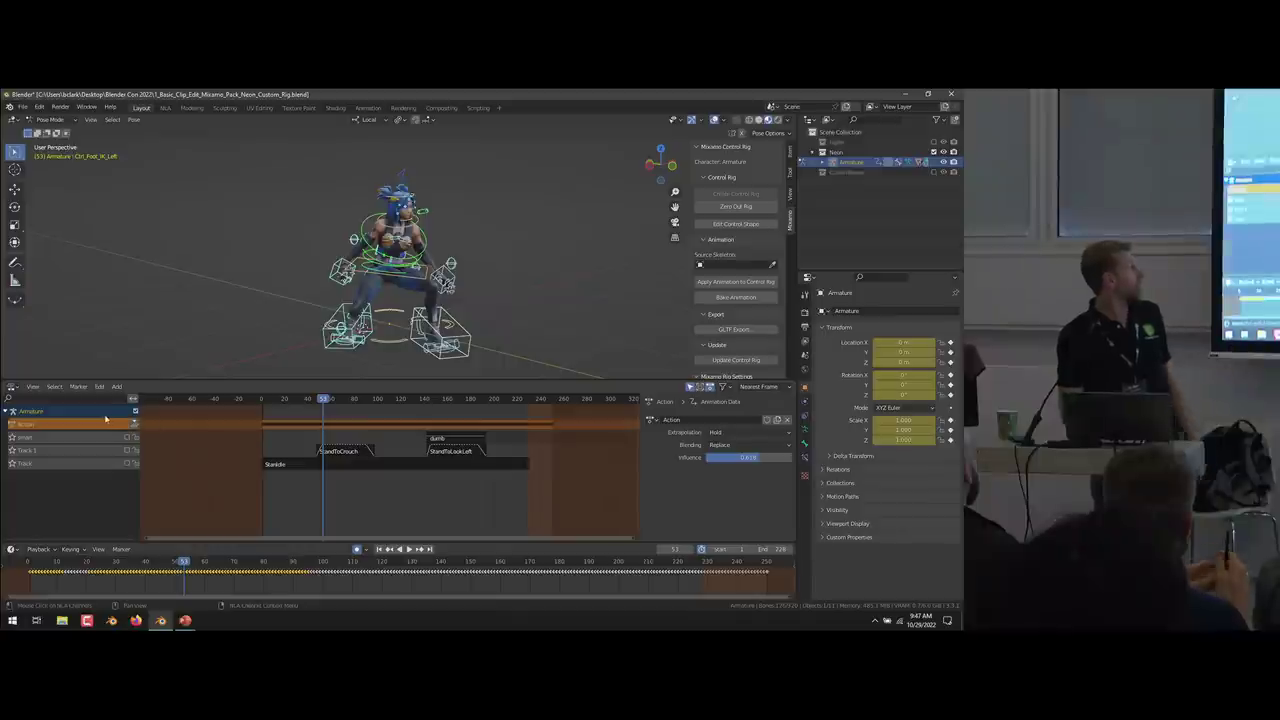
click(136, 423)
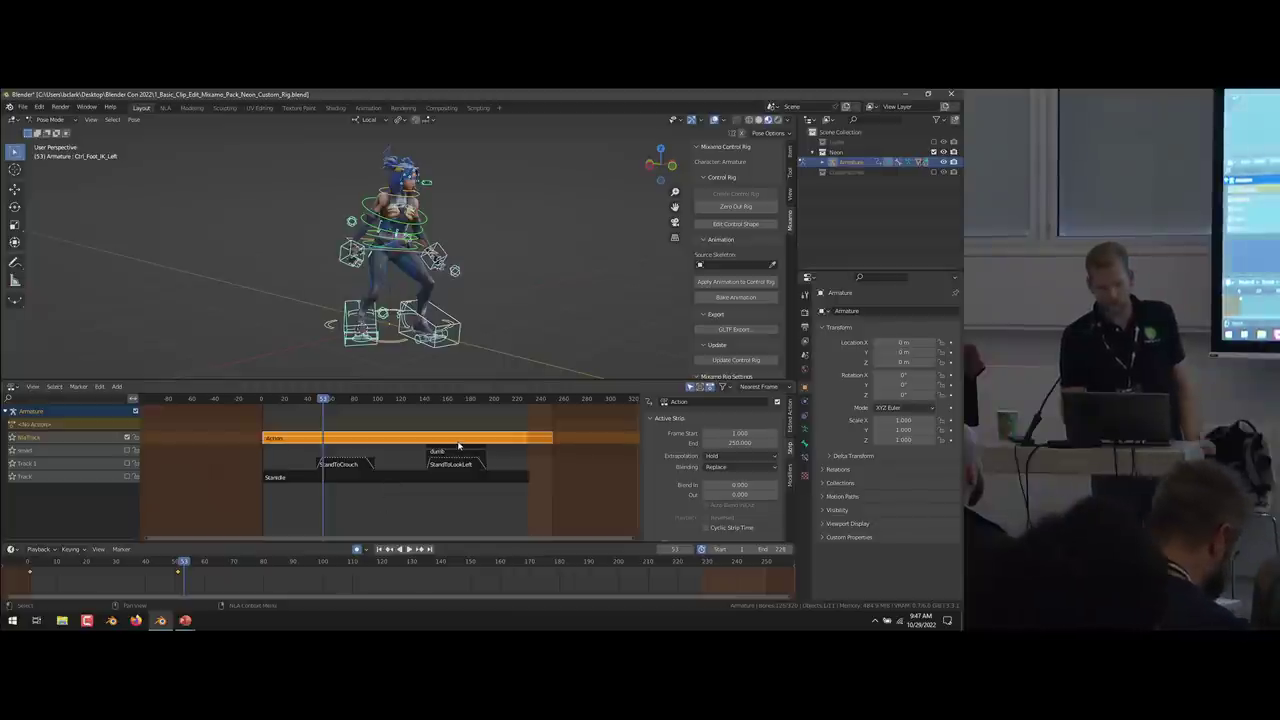
key(ctrl+z)
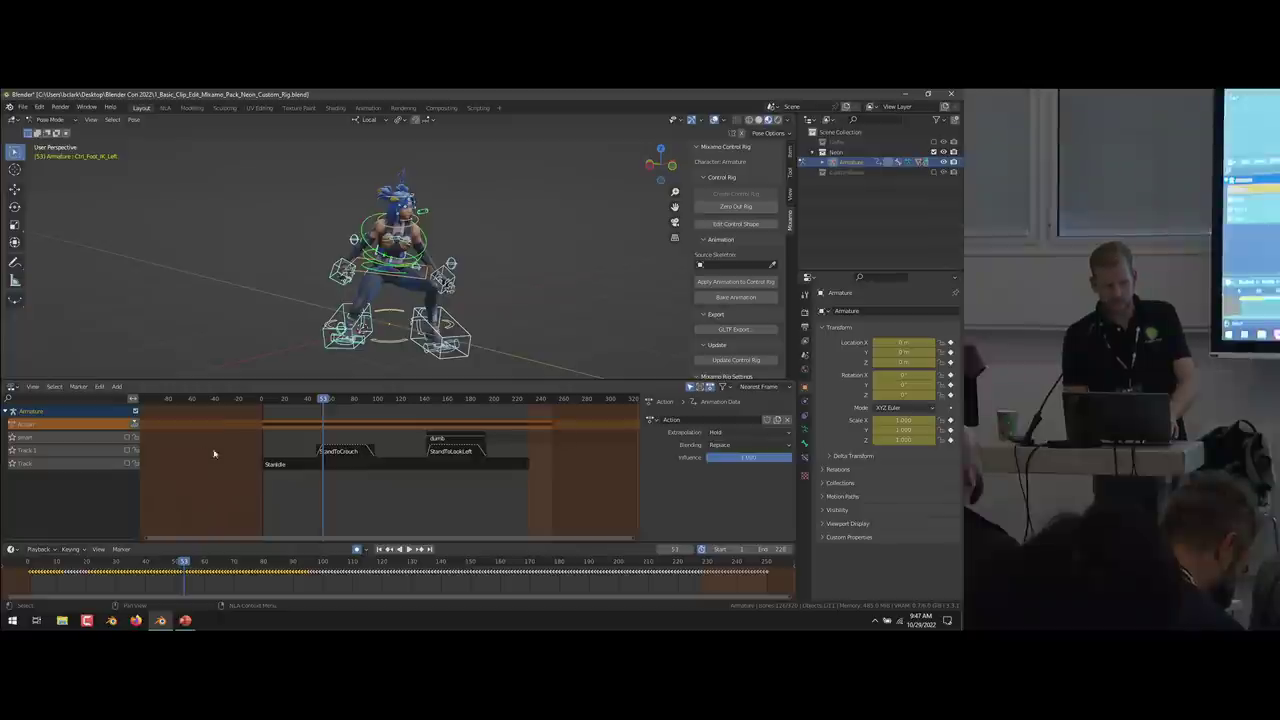
click(136, 424)
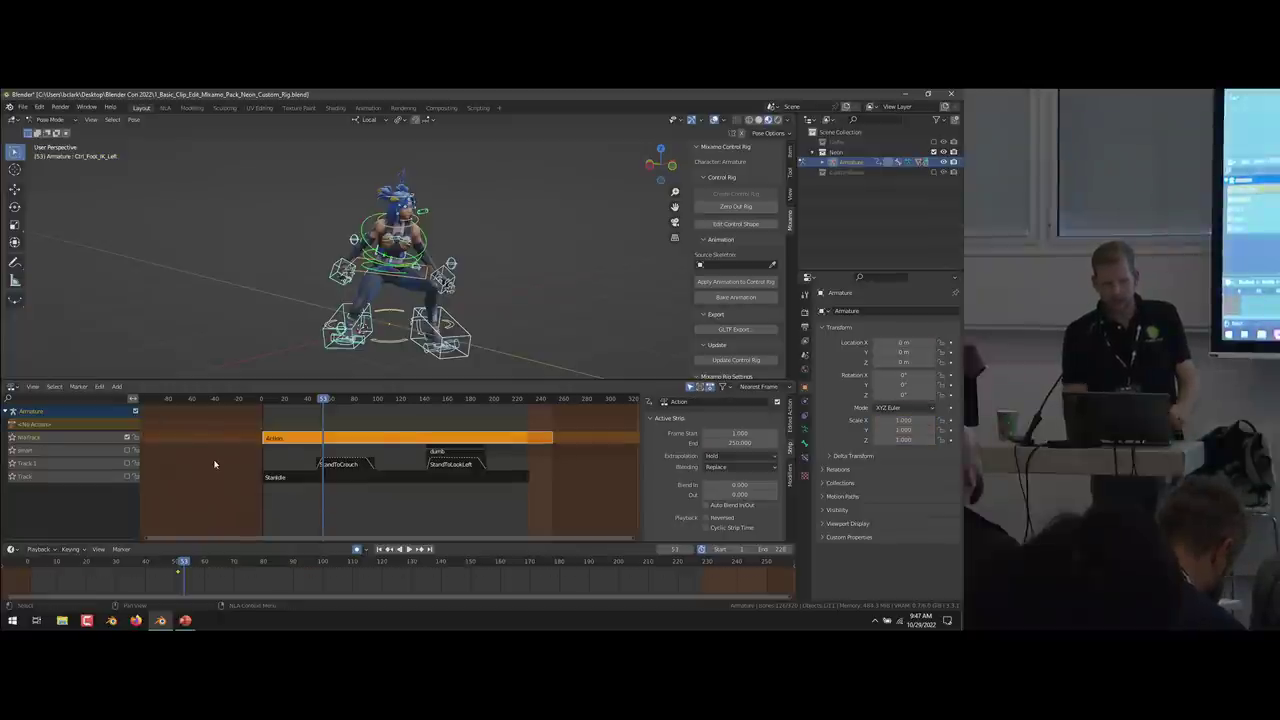
key(space)
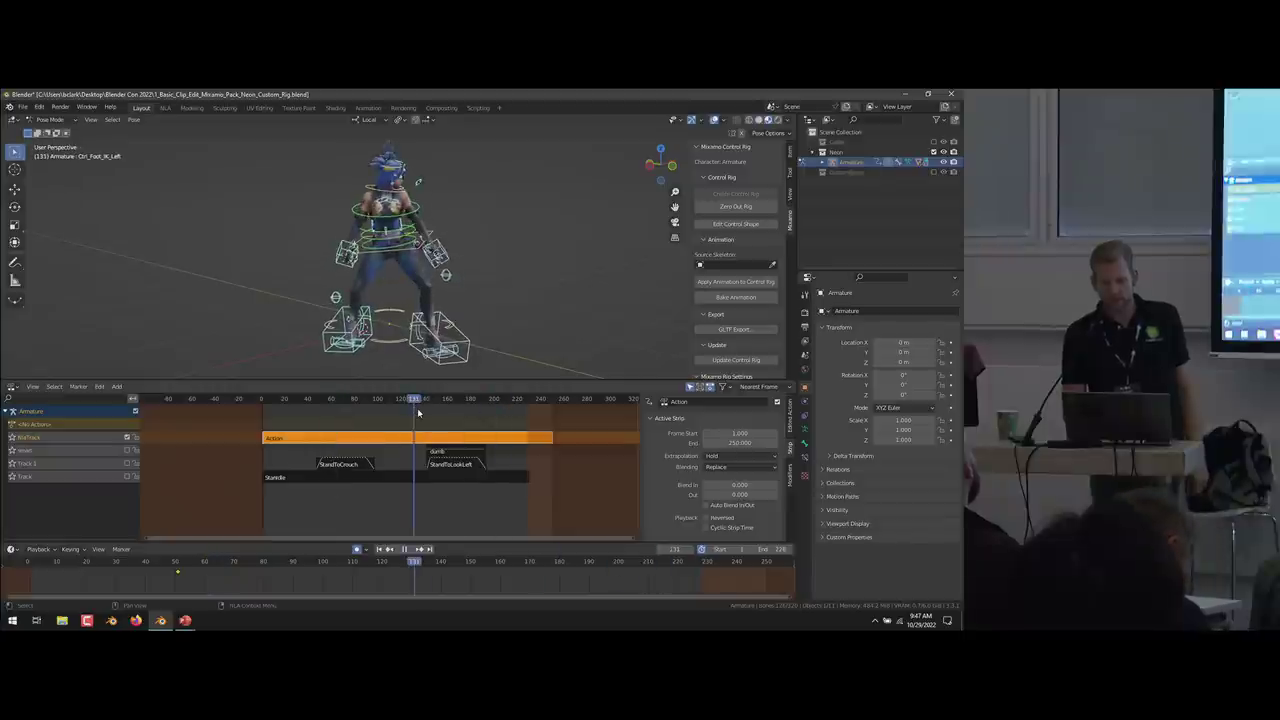
Deselect the Action strip and delete the 'dumb' strip.
click(418, 412)
click(447, 455)
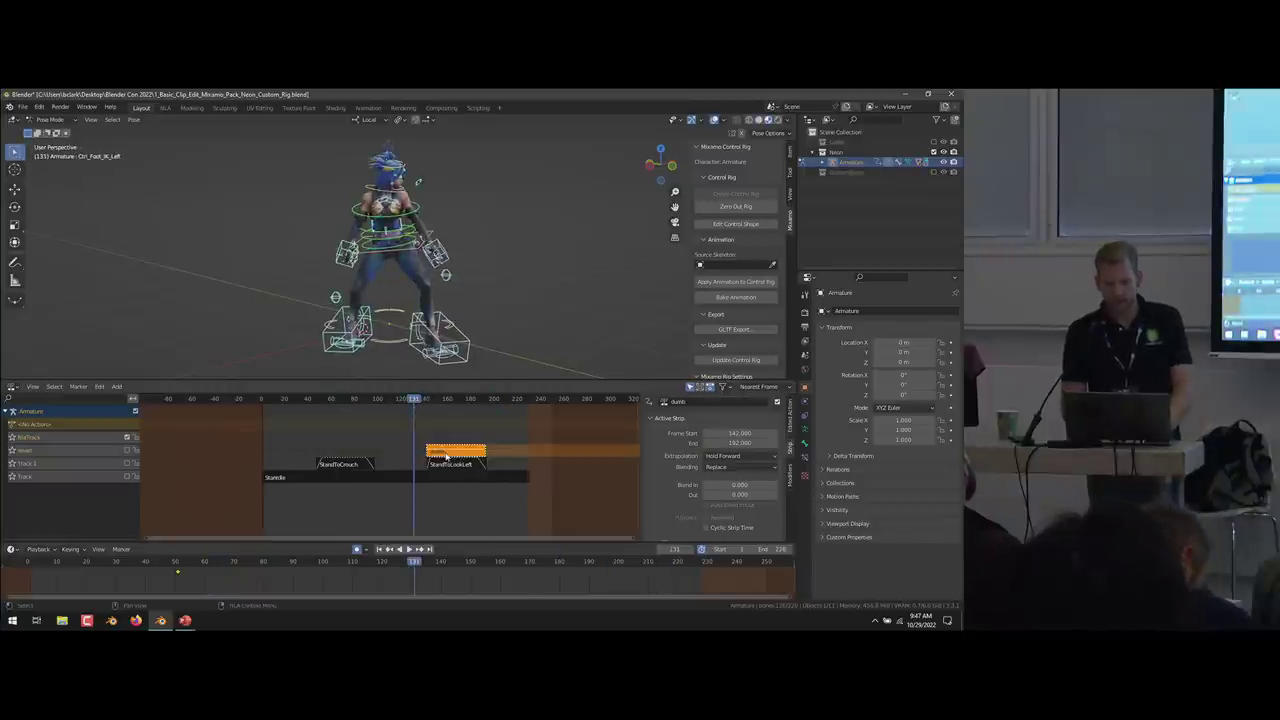
scroll(718, 470, down, 5)
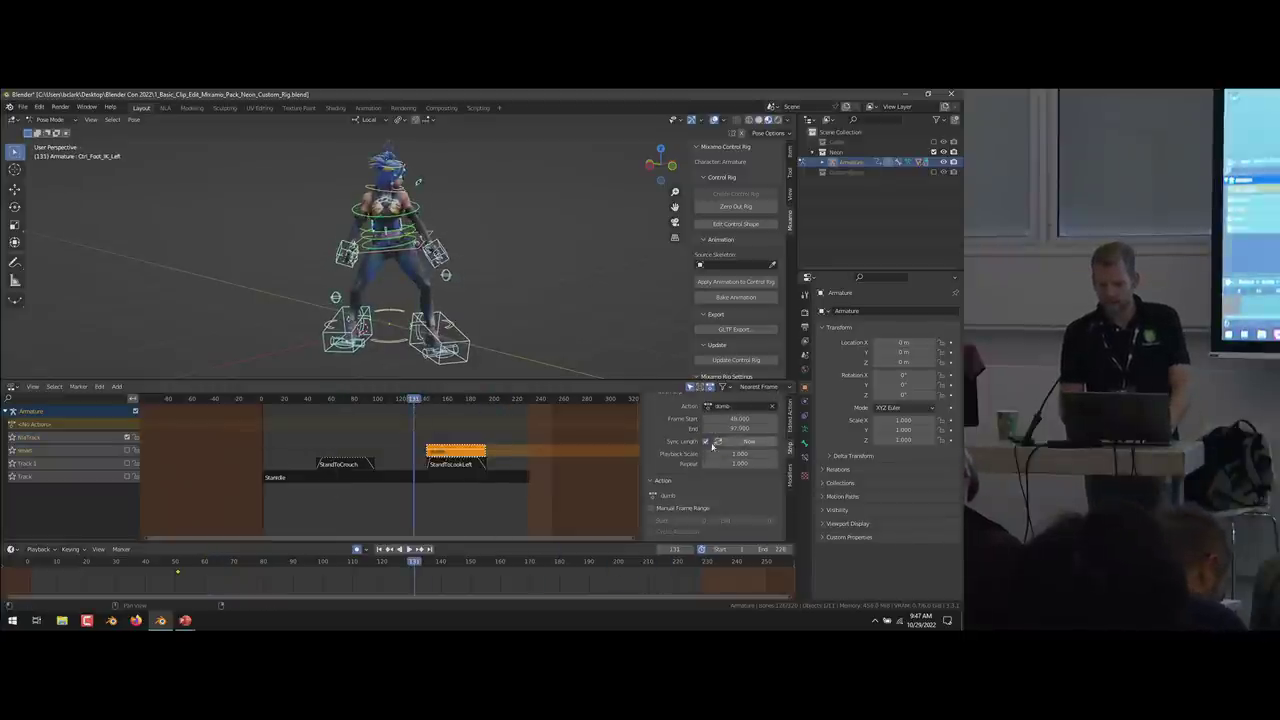
key(x)
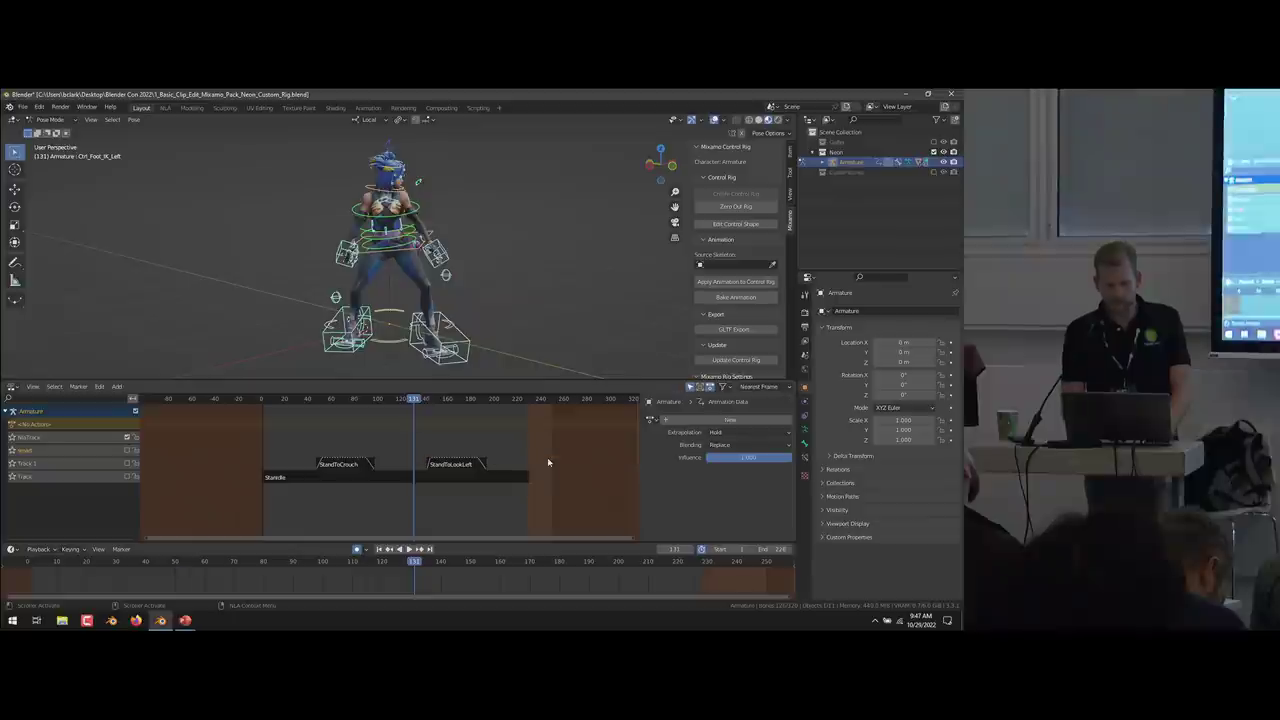
click(100, 386)
mouse_move(119, 384)
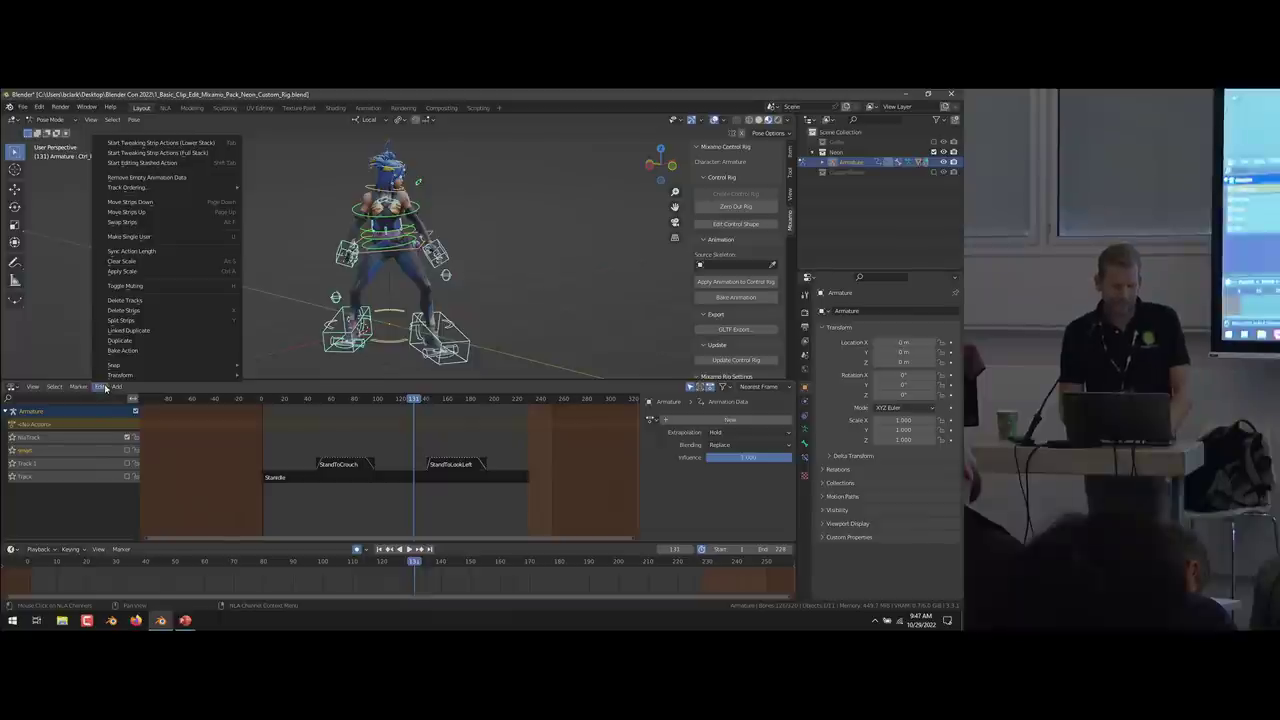
Bake the NLA stack into Action.001 over frames 1–250 with Only Selected Bones and Pose data.
click(122, 350)
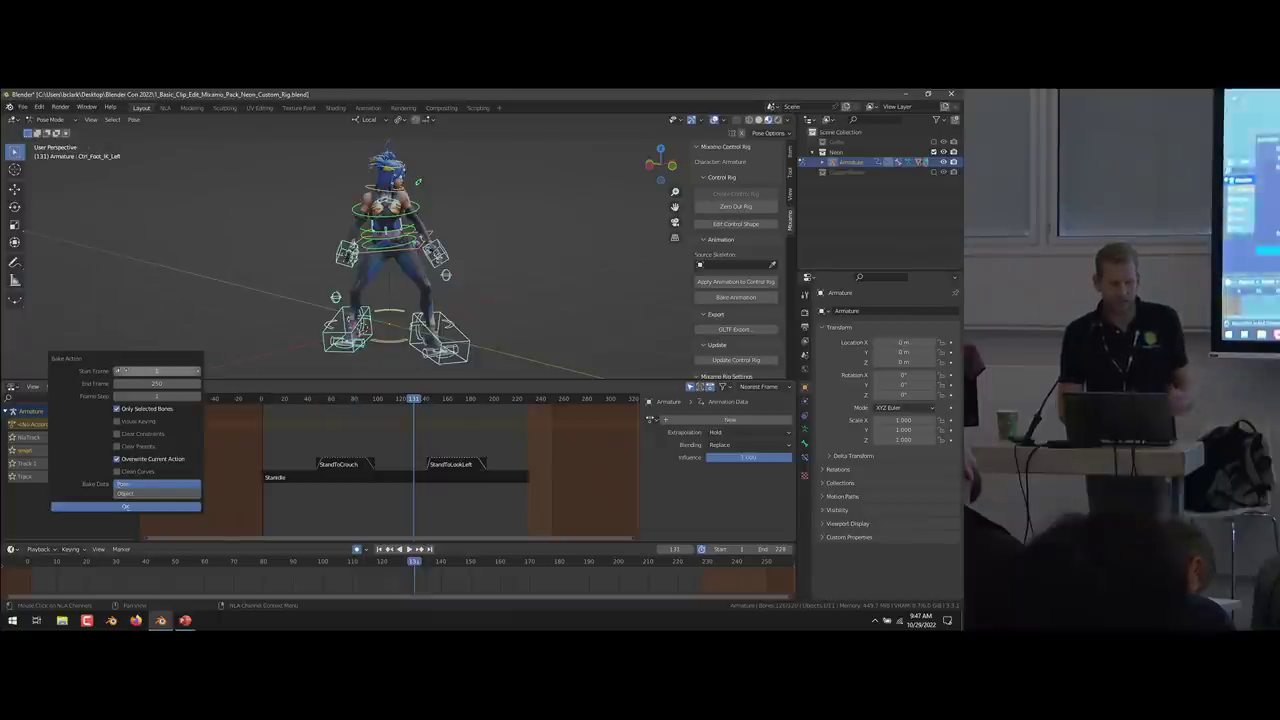
click(188, 508)
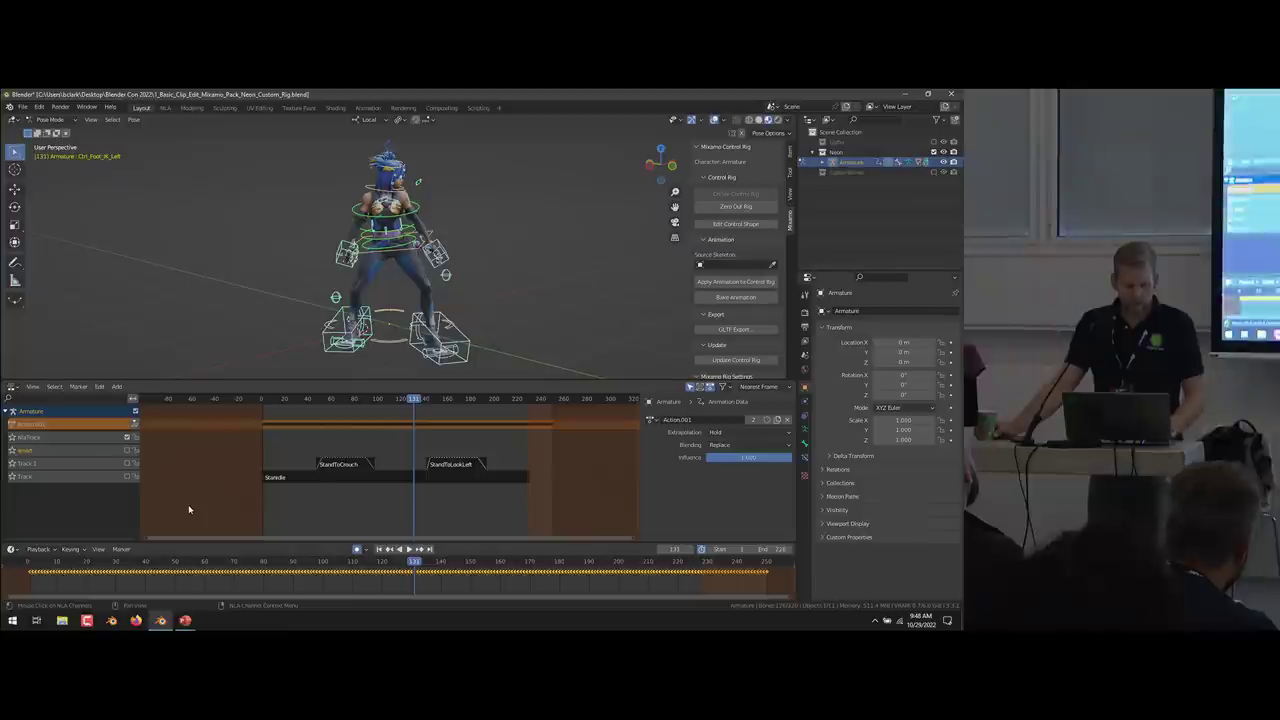
Undo the bake and strip deletion, restoring the 'dumb' strip above StandToLookLeft.
key(ctrl+z)
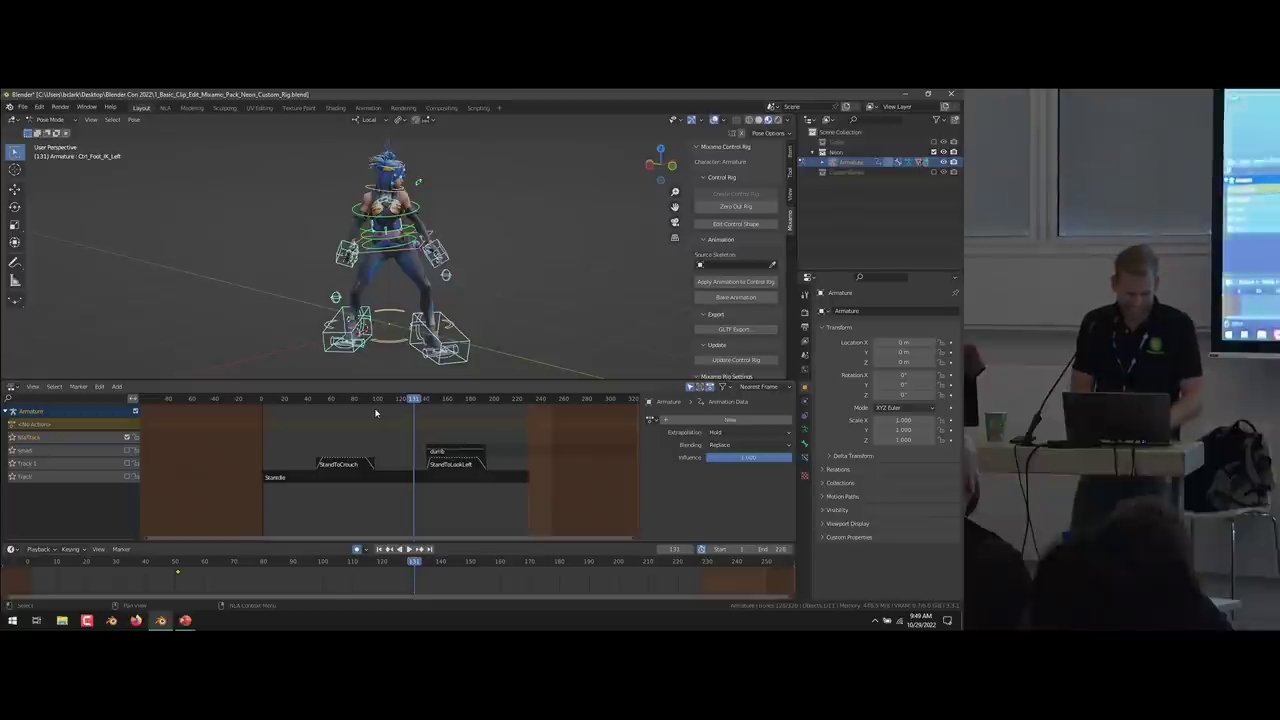
Check the scene list, then reopen a recent project file without saving changes.
click(774, 107)
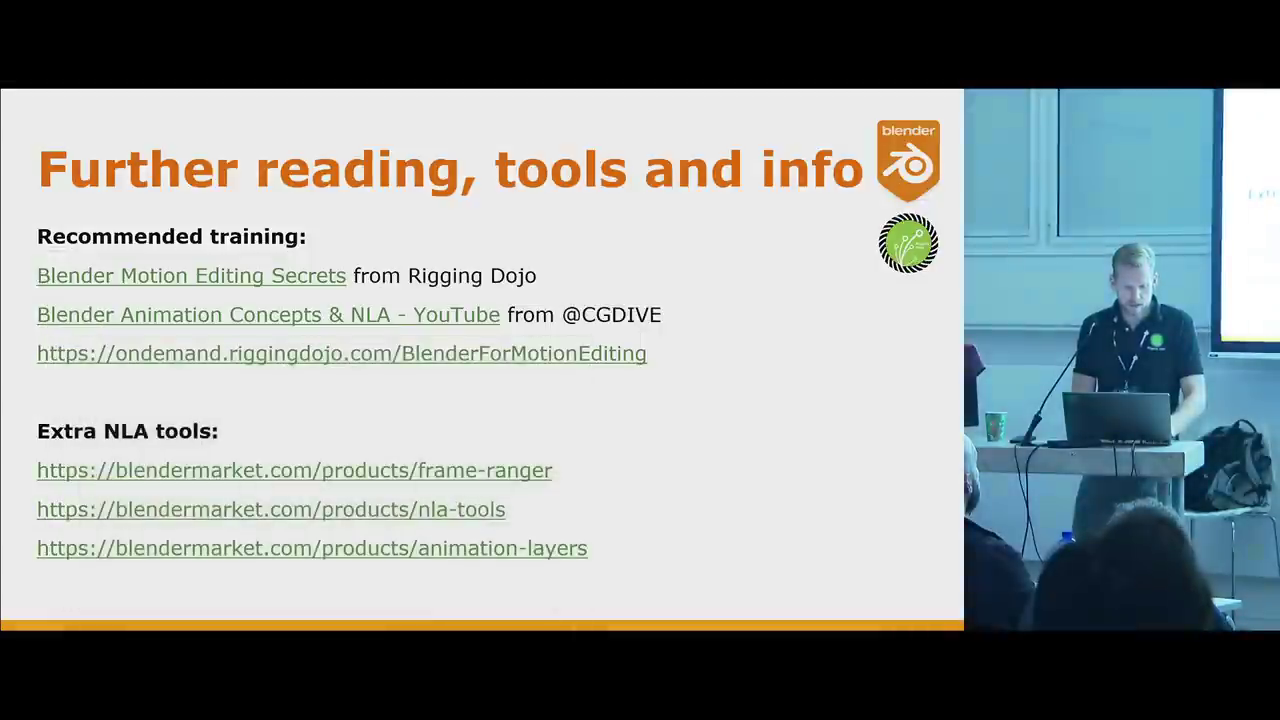
key(Right)
key(alt+Tab)
key(alt+Tab)
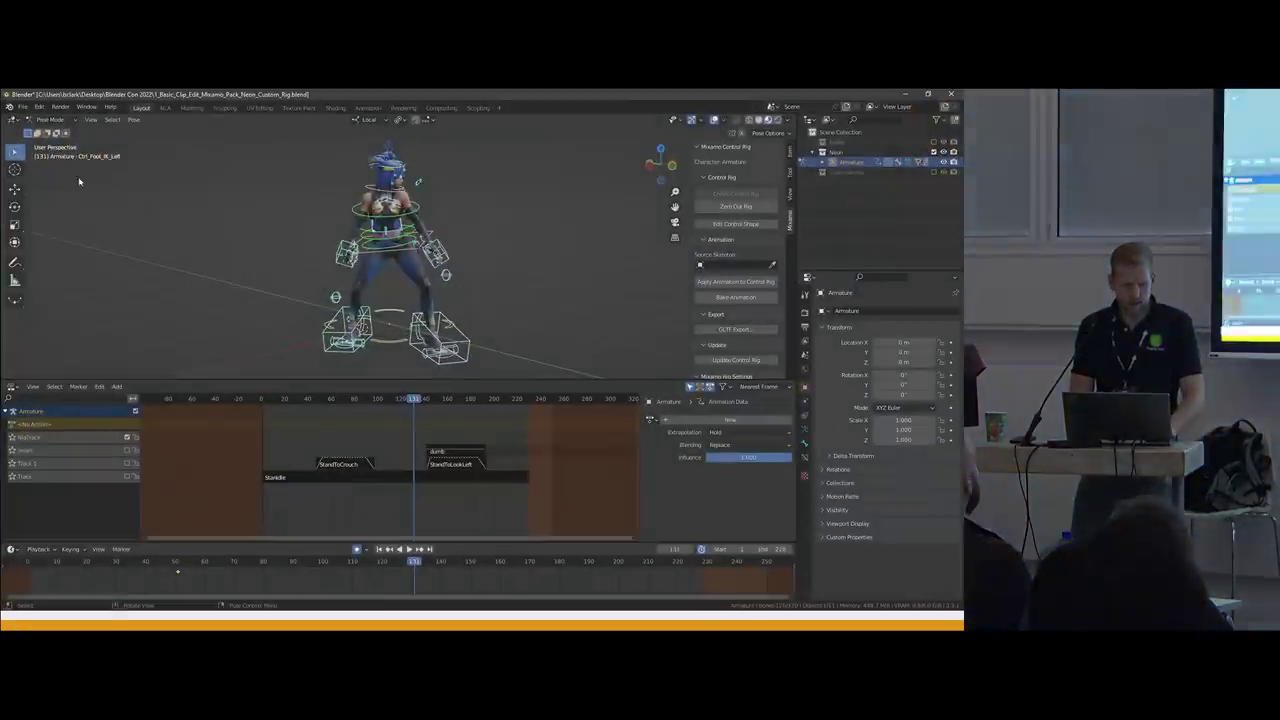
click(23, 107)
mouse_move(45, 138)
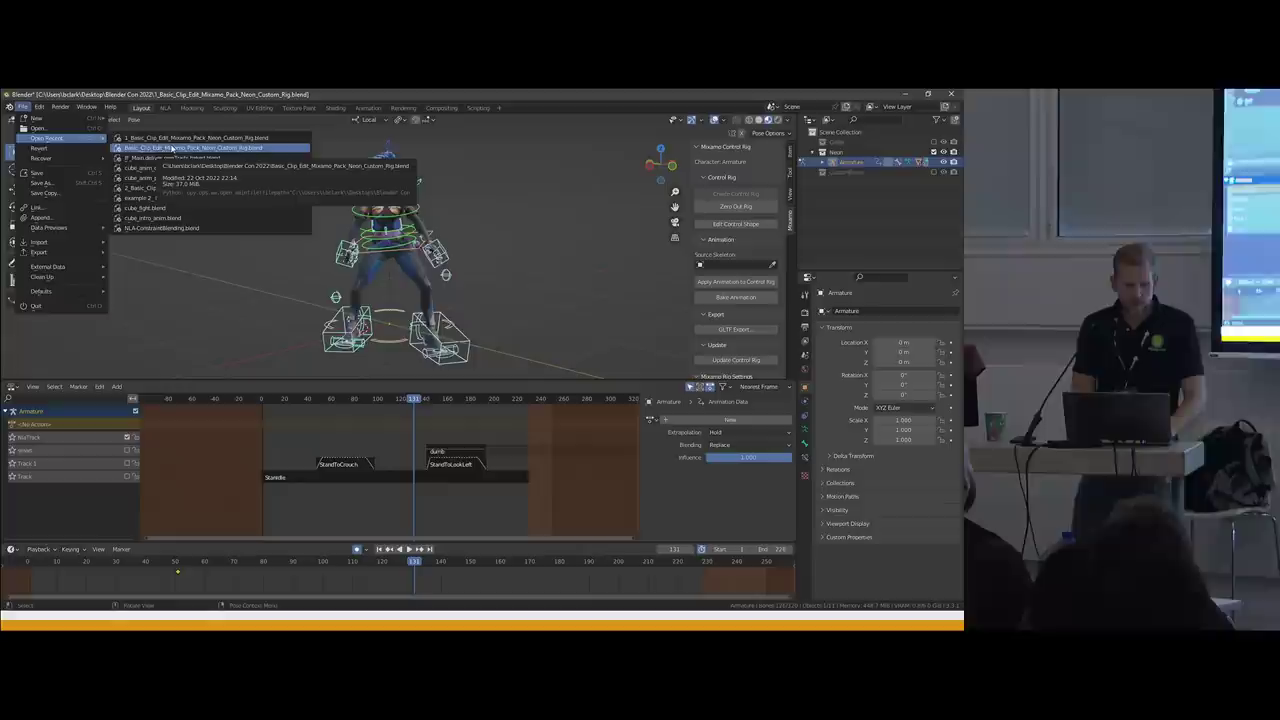
click(172, 148)
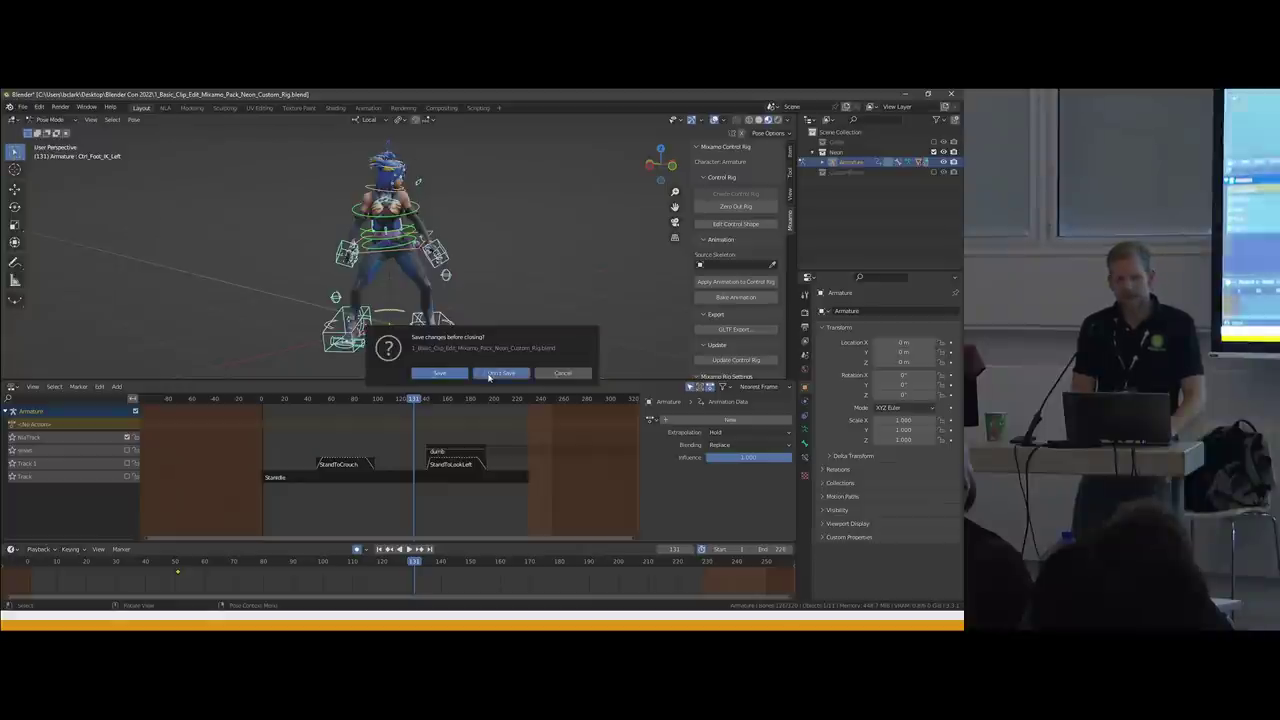
click(501, 373)
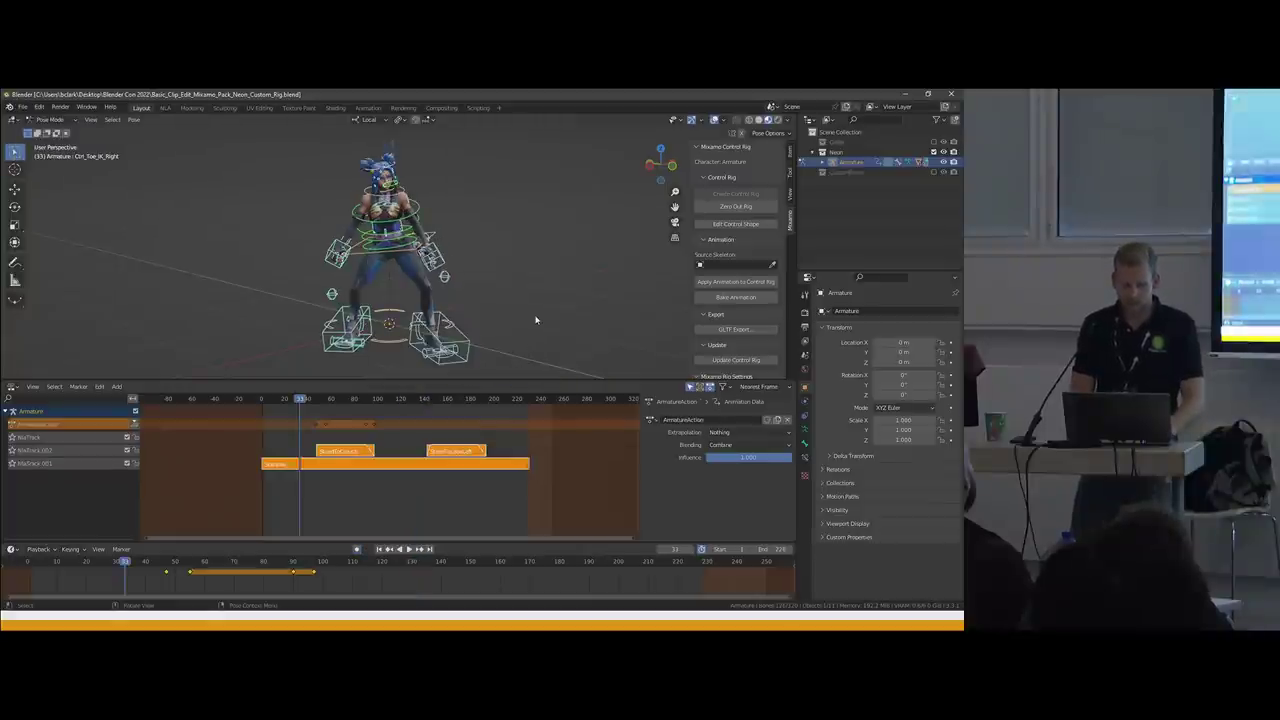
Discard changes and load 2_Basic_Clip_Edit_Mixamo_Pack_Neon_Custom_Rig.blend from the file browser.
click(771, 107)
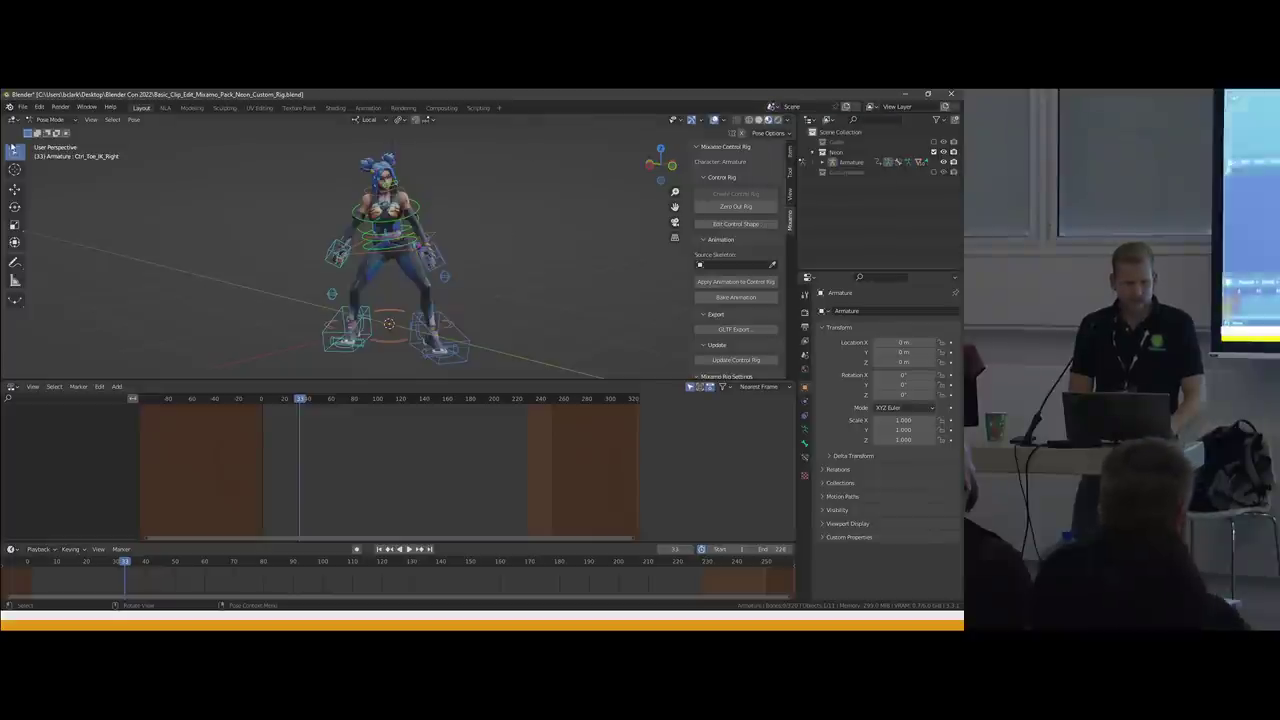
click(22, 107)
mouse_move(75, 138)
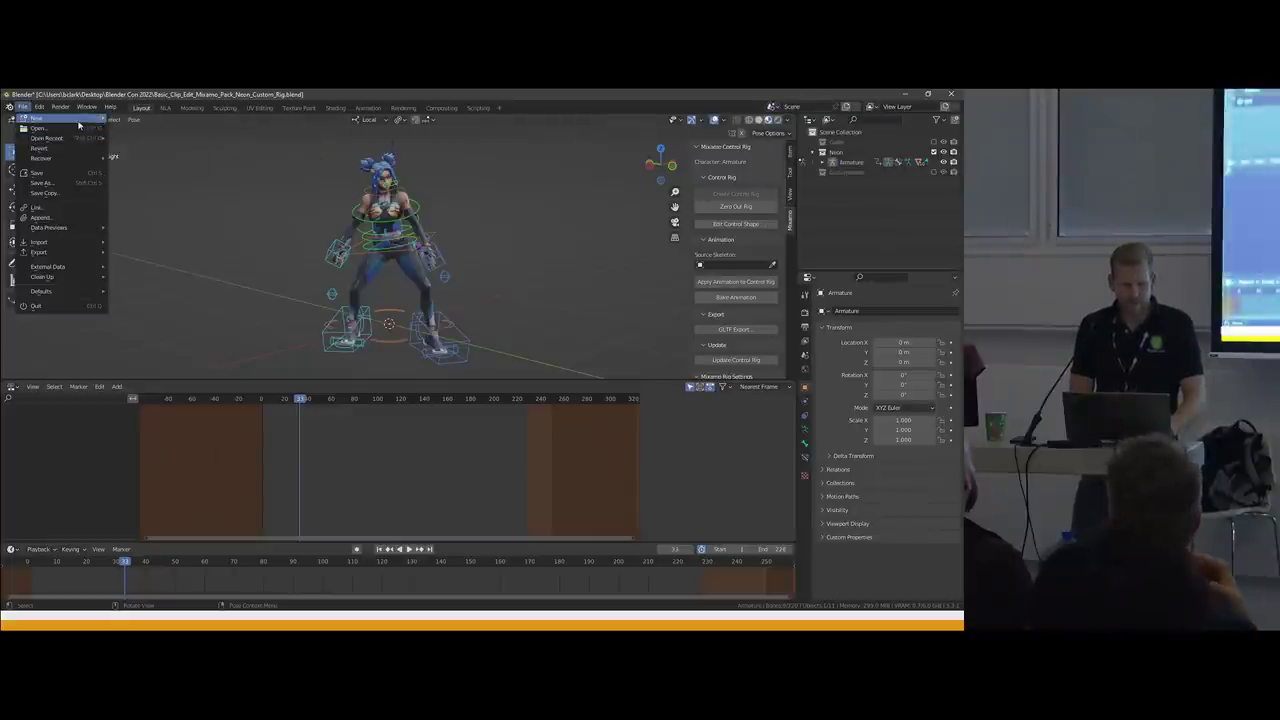
click(135, 119)
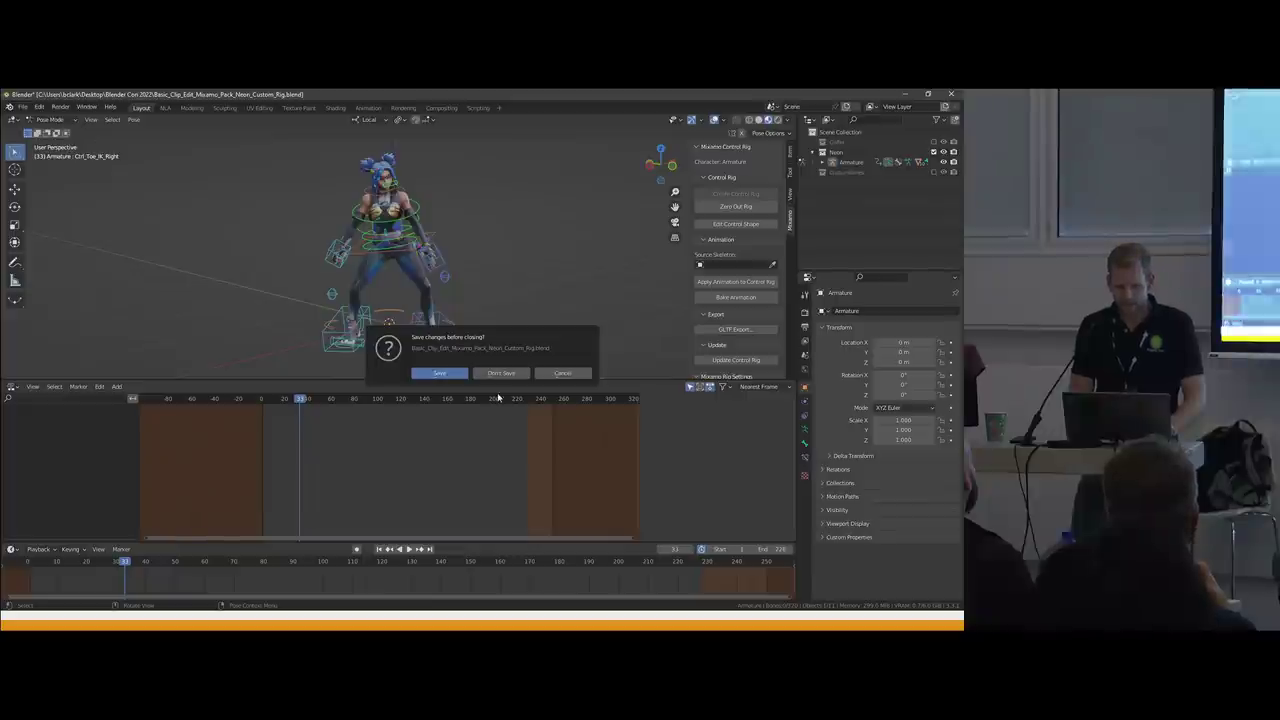
click(501, 373)
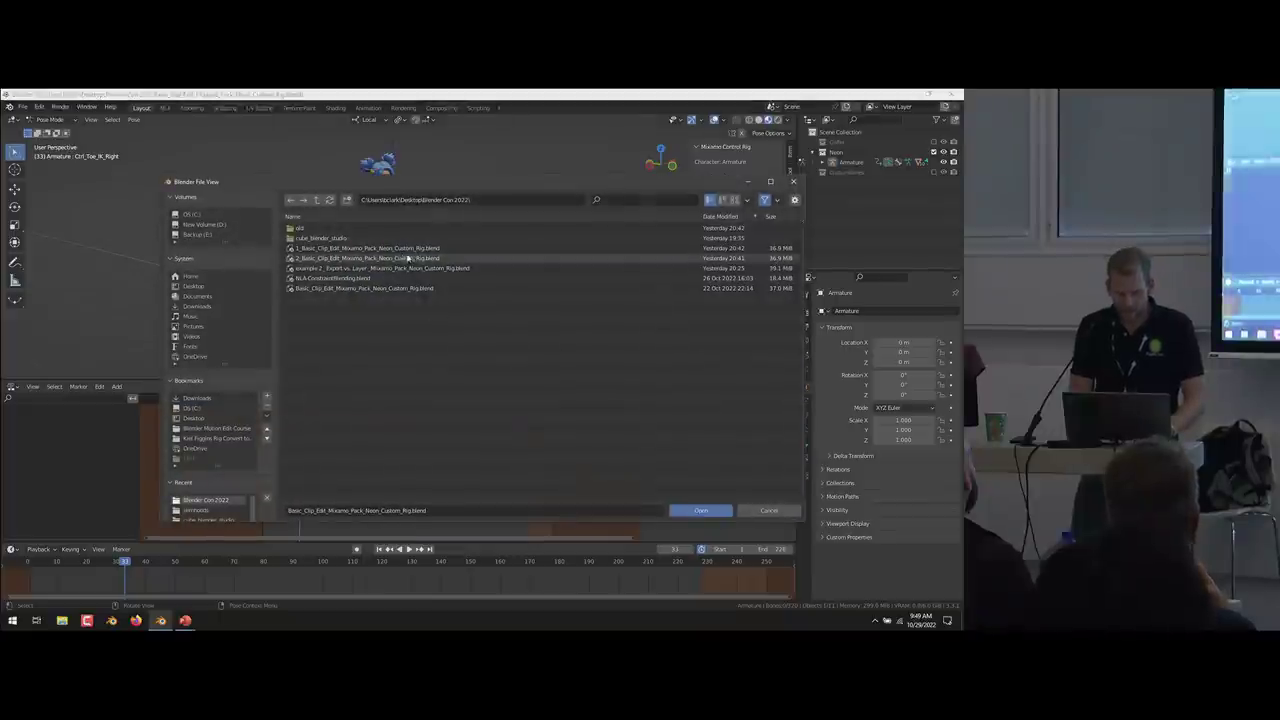
double_click(371, 258)
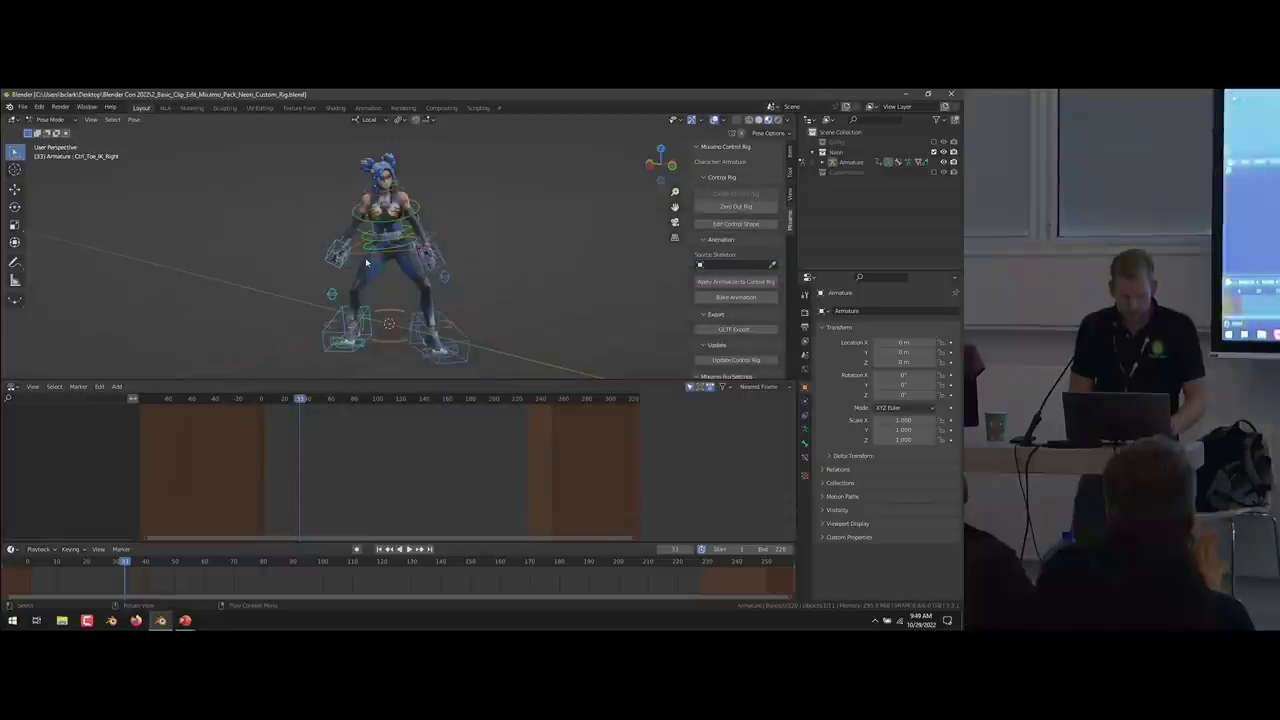
Open example 2_Export vs. Layer_Mixamo_Pack_Neon_Custom_Rig.blend from the file browser.
click(22, 107)
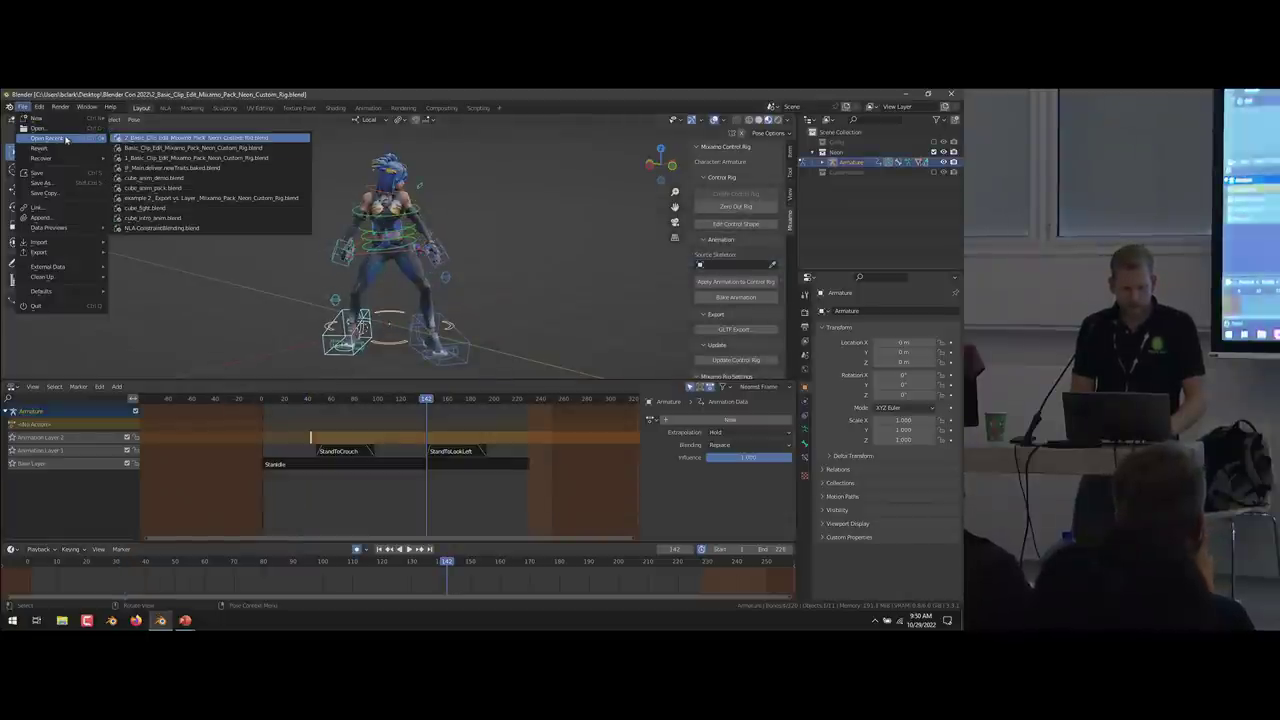
click(40, 128)
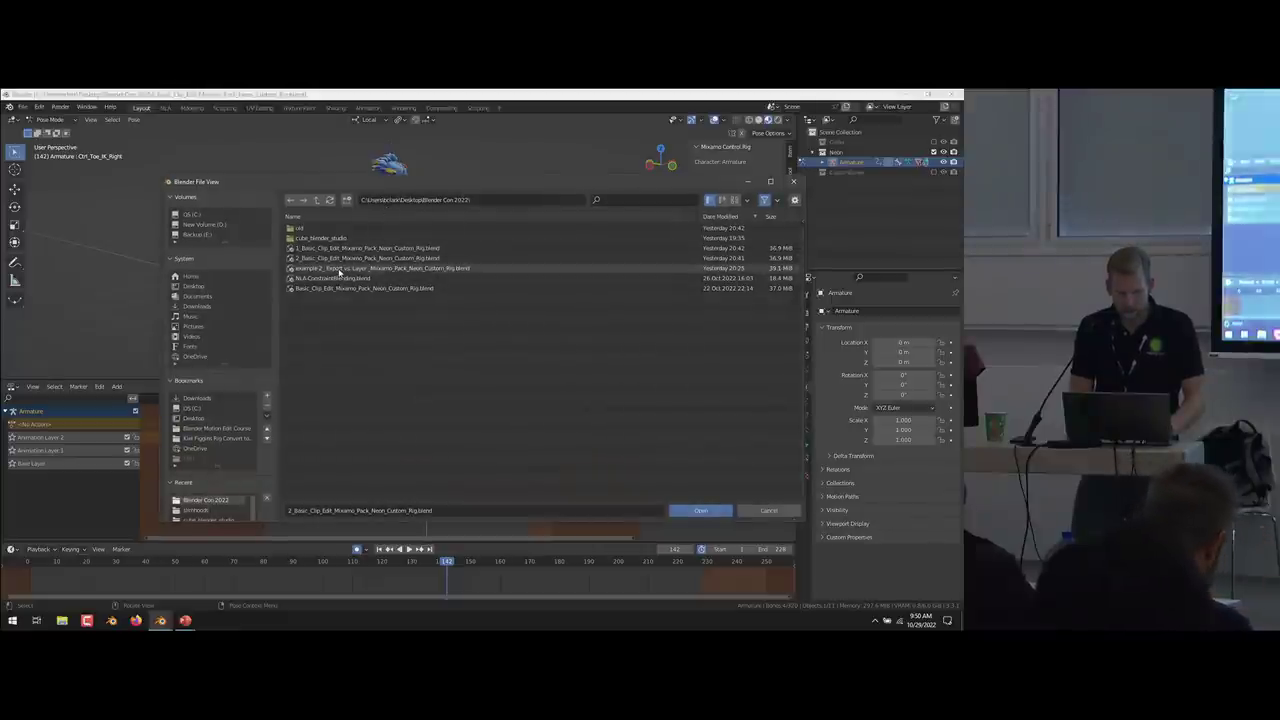
double_click(338, 270)
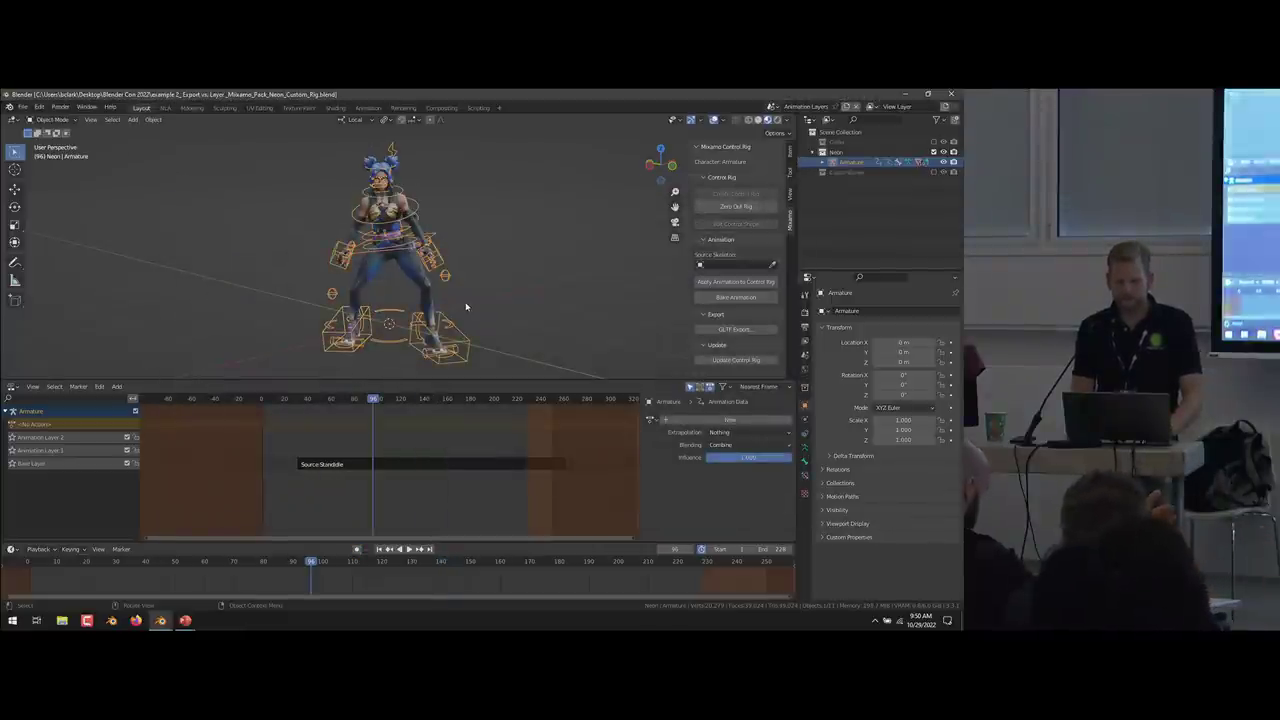
Browse the sidebar tabs to the rig's bake and layer settings, then deselect the armature.
click(790, 150)
click(790, 182)
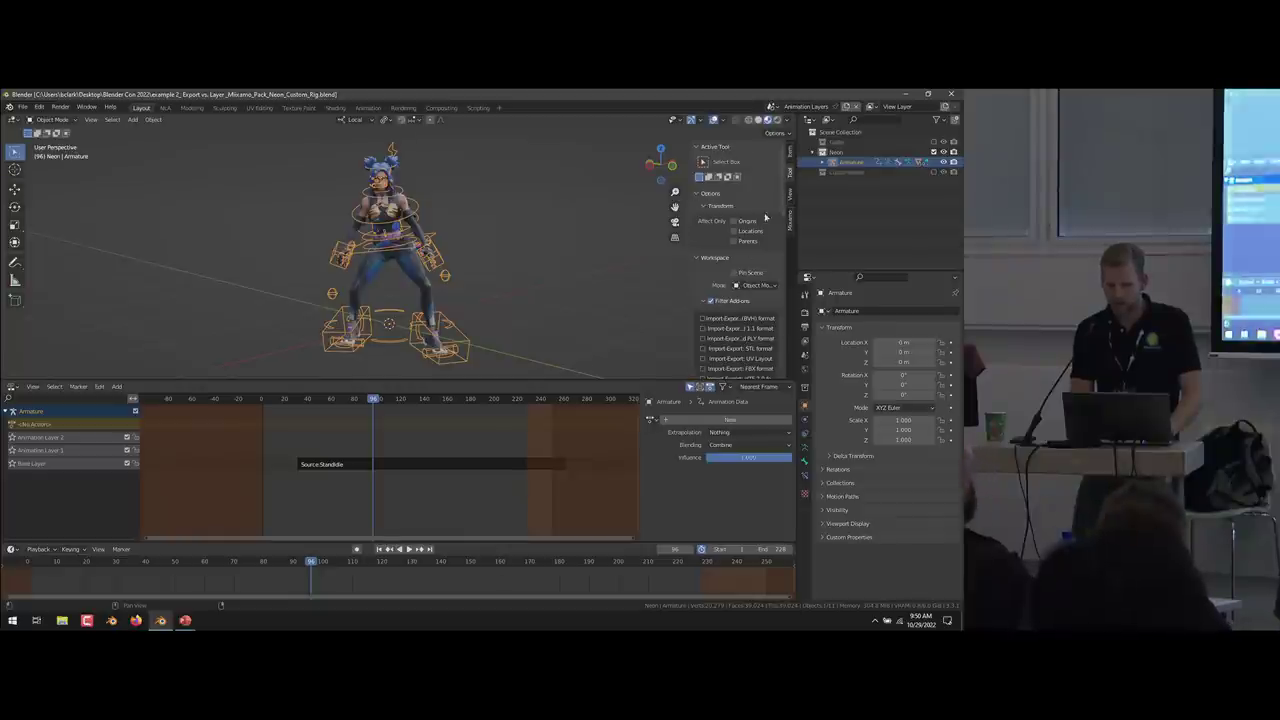
click(711, 301)
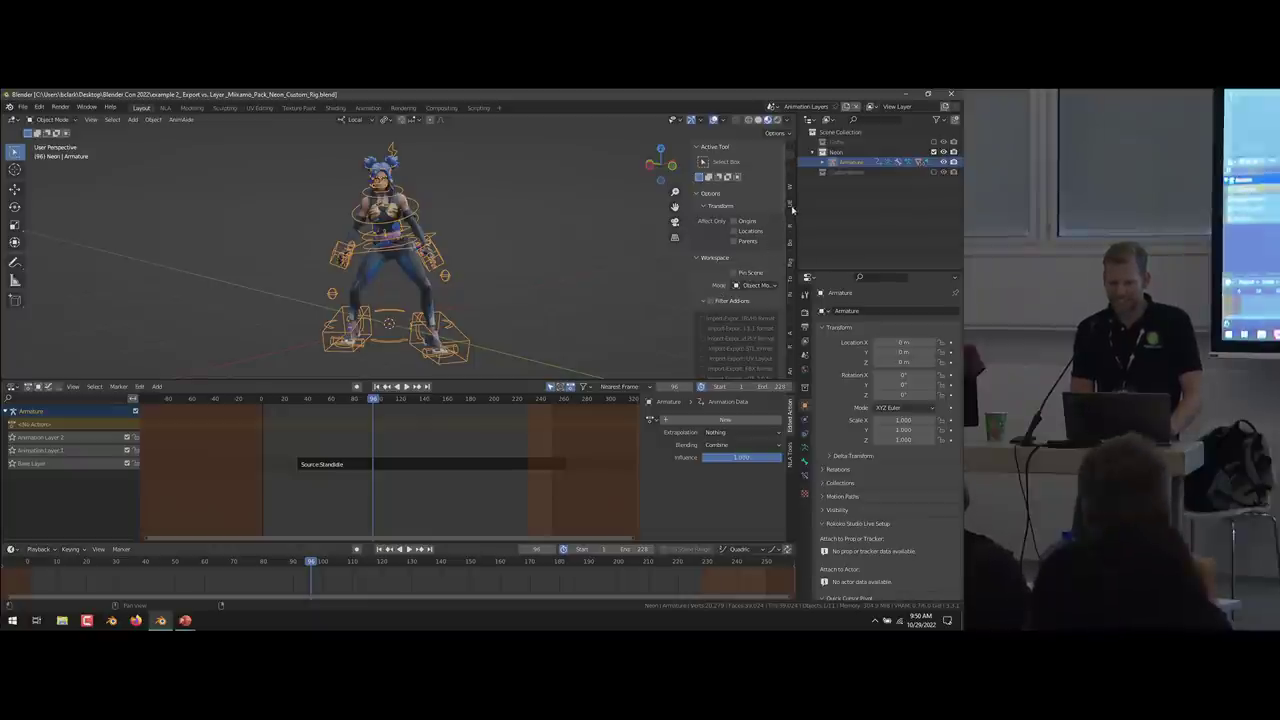
scroll(731, 290, down, 5)
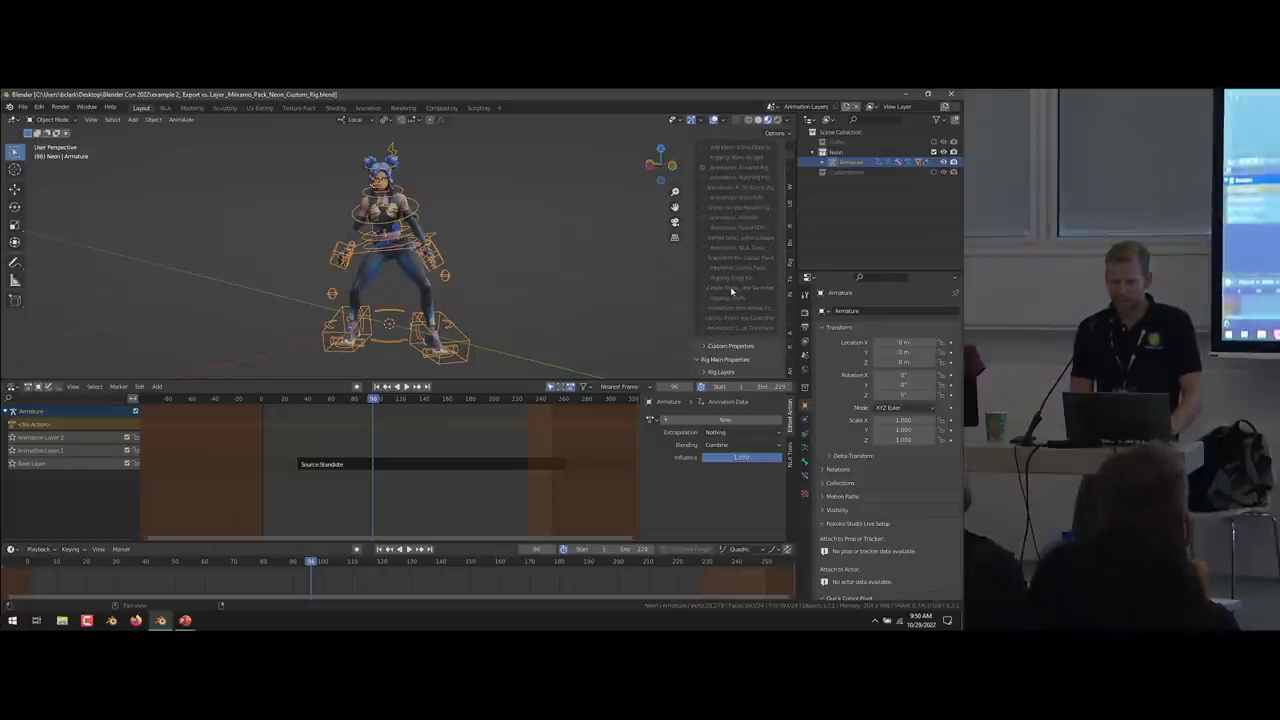
scroll(731, 290, up, 5)
click(790, 296)
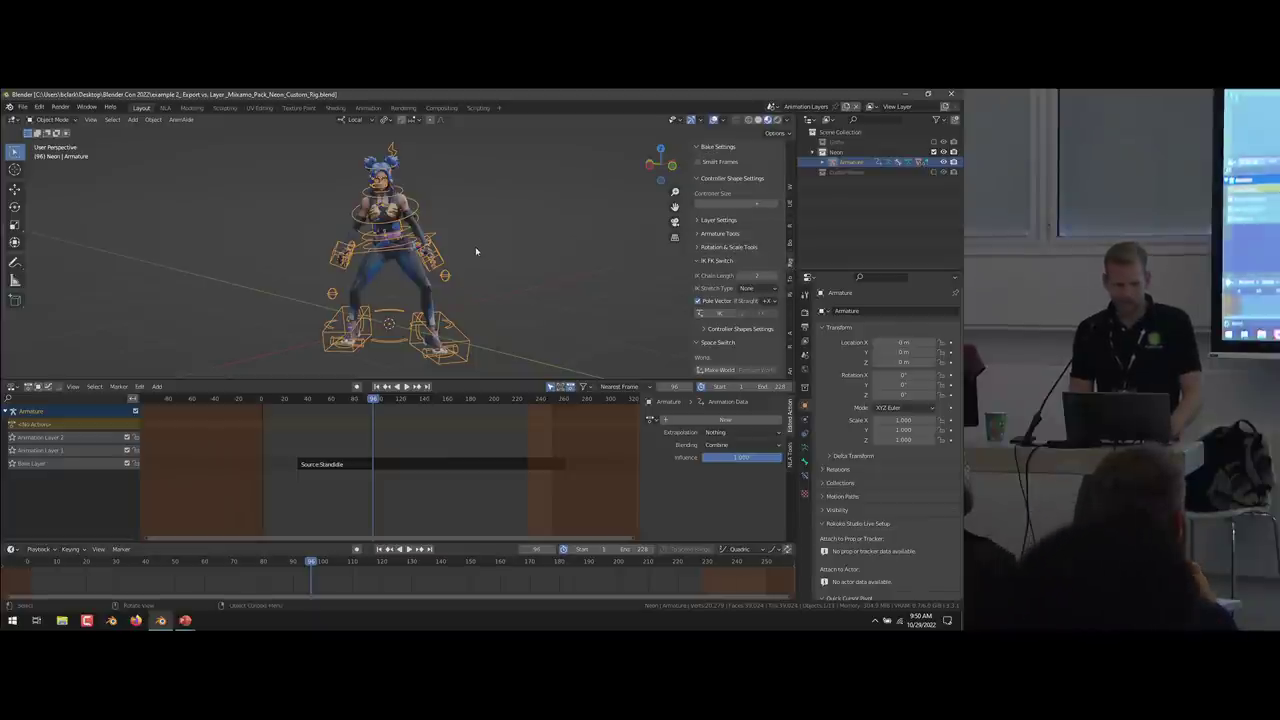
key(q)
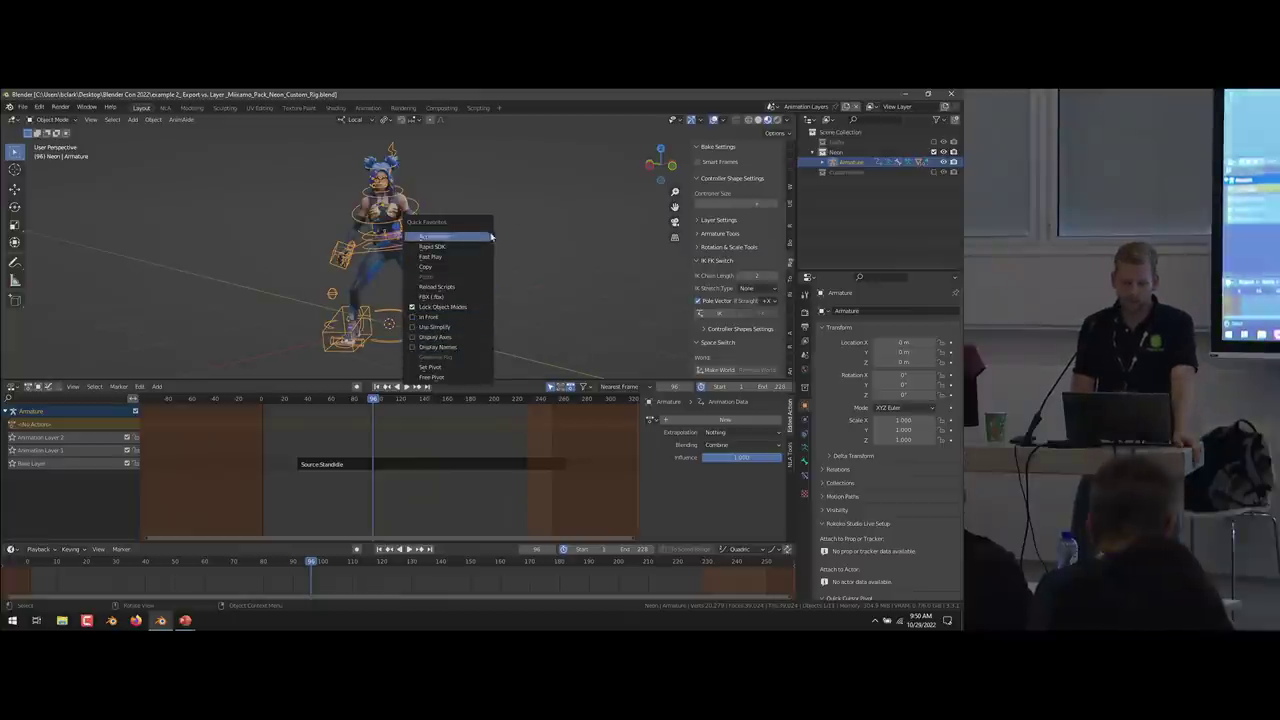
click(557, 211)
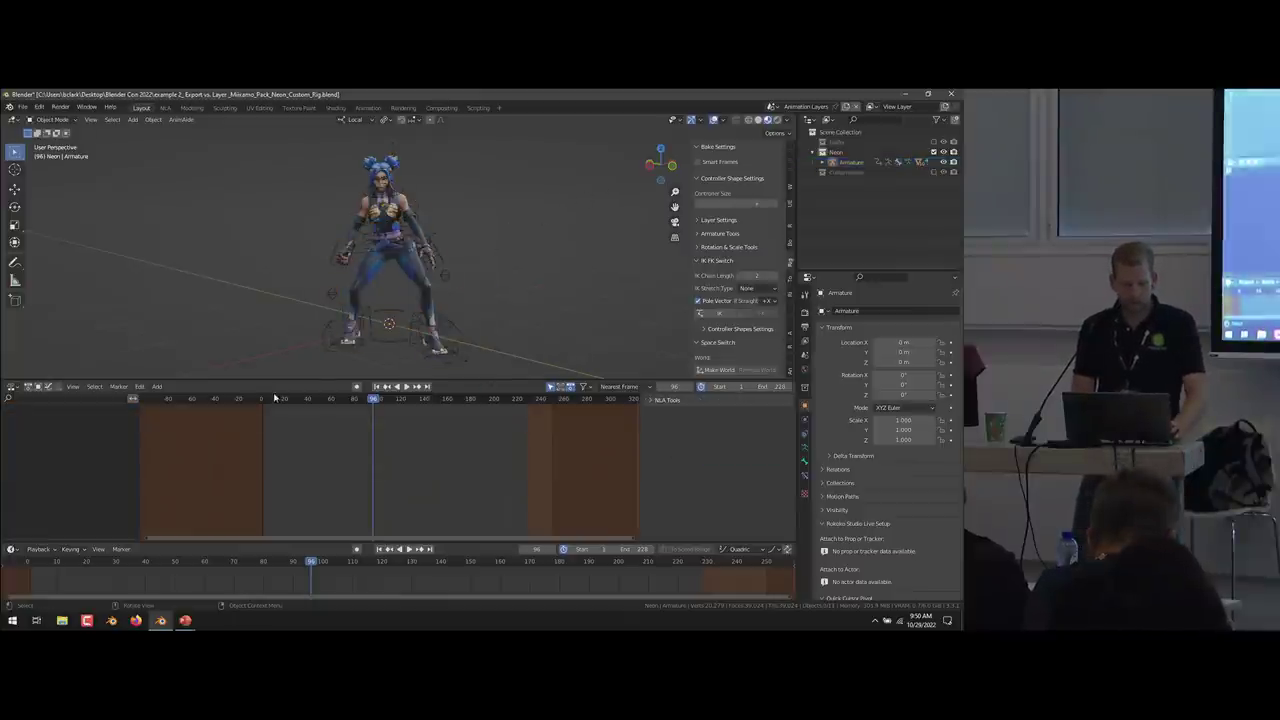
Select the armature and type junk names onto the Base Layer, Animation Layer 1 and 2 tracks.
click(467, 336)
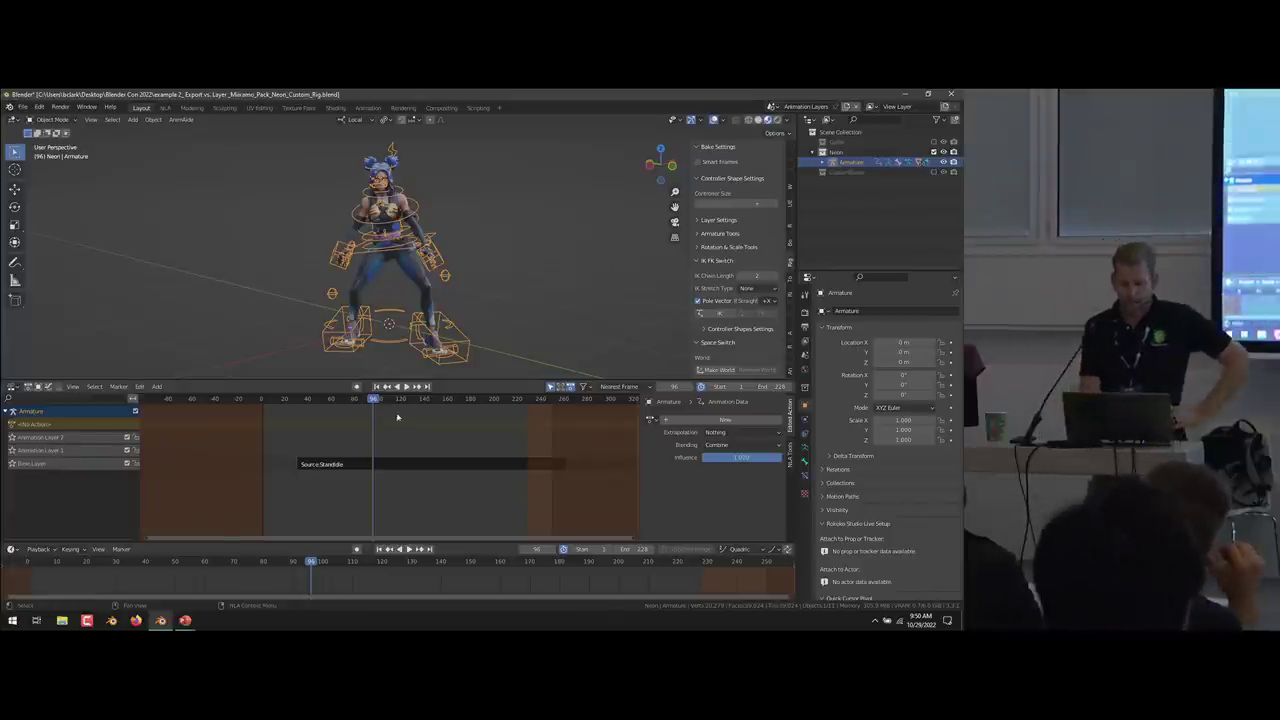
double_click(85, 464)
text(agdasd)
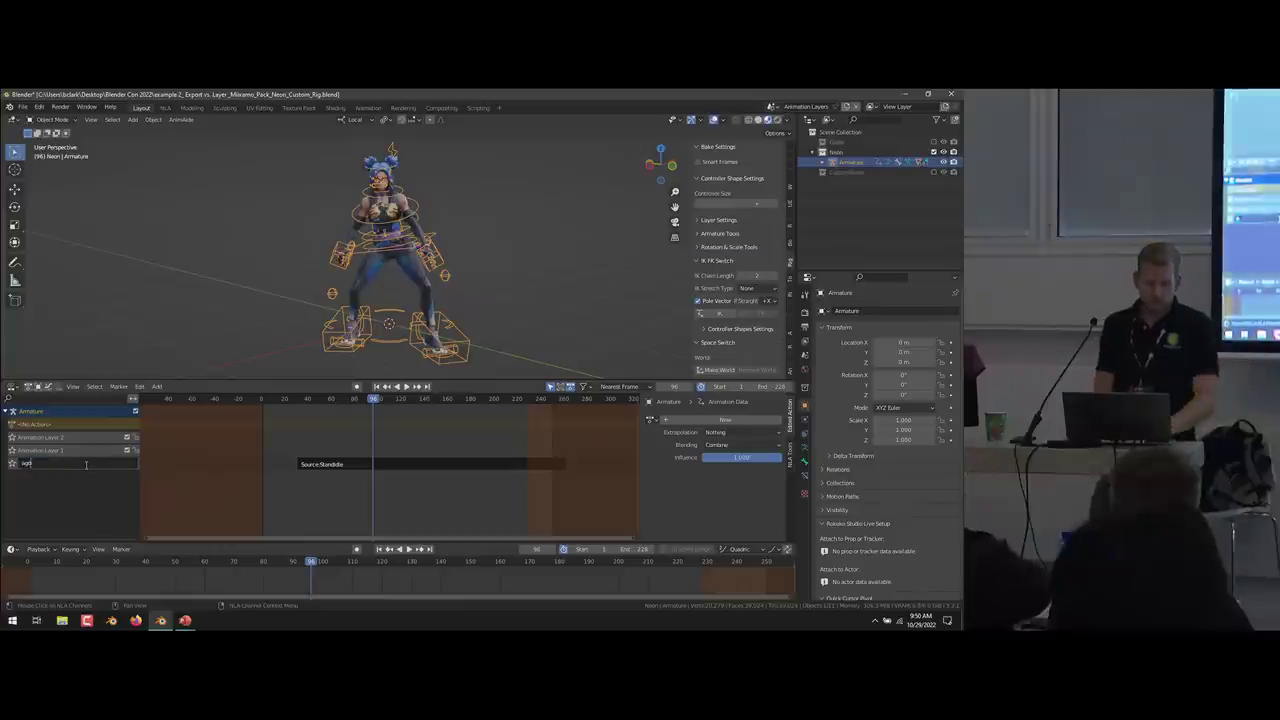
double_click(69, 450)
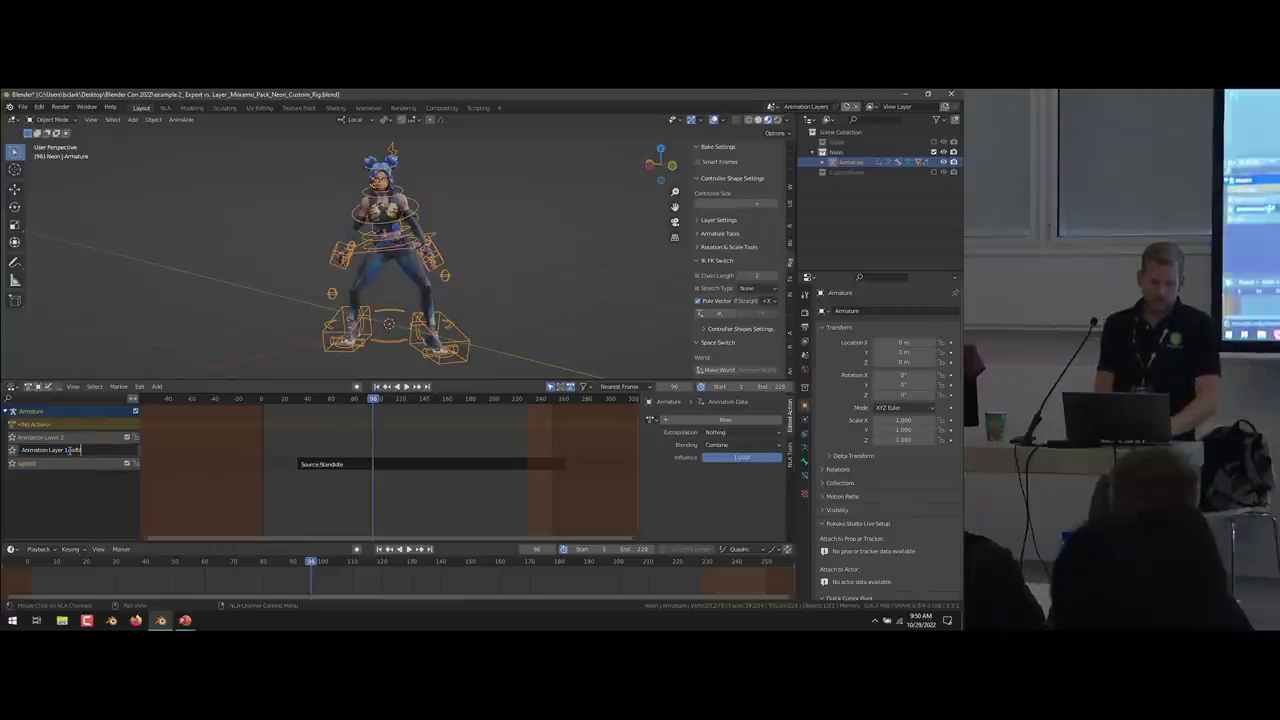
text(asdf)
key(Return)
double_click(71, 438)
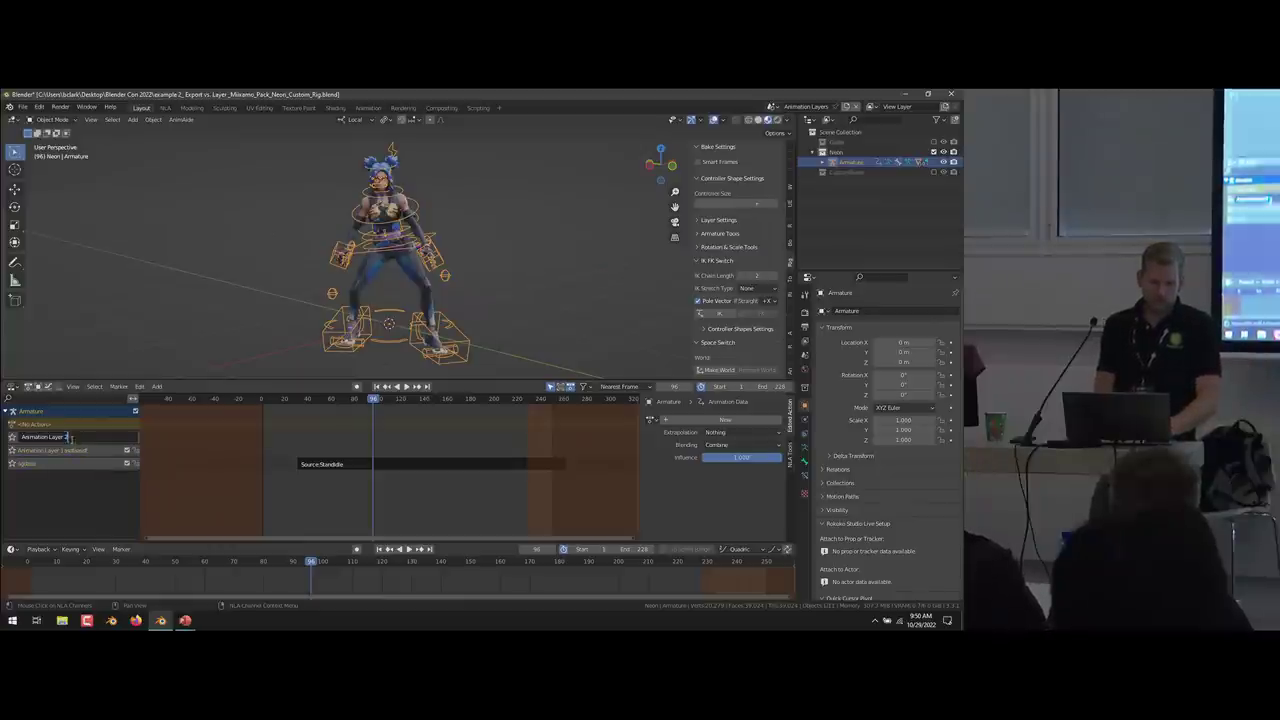
key(Return)
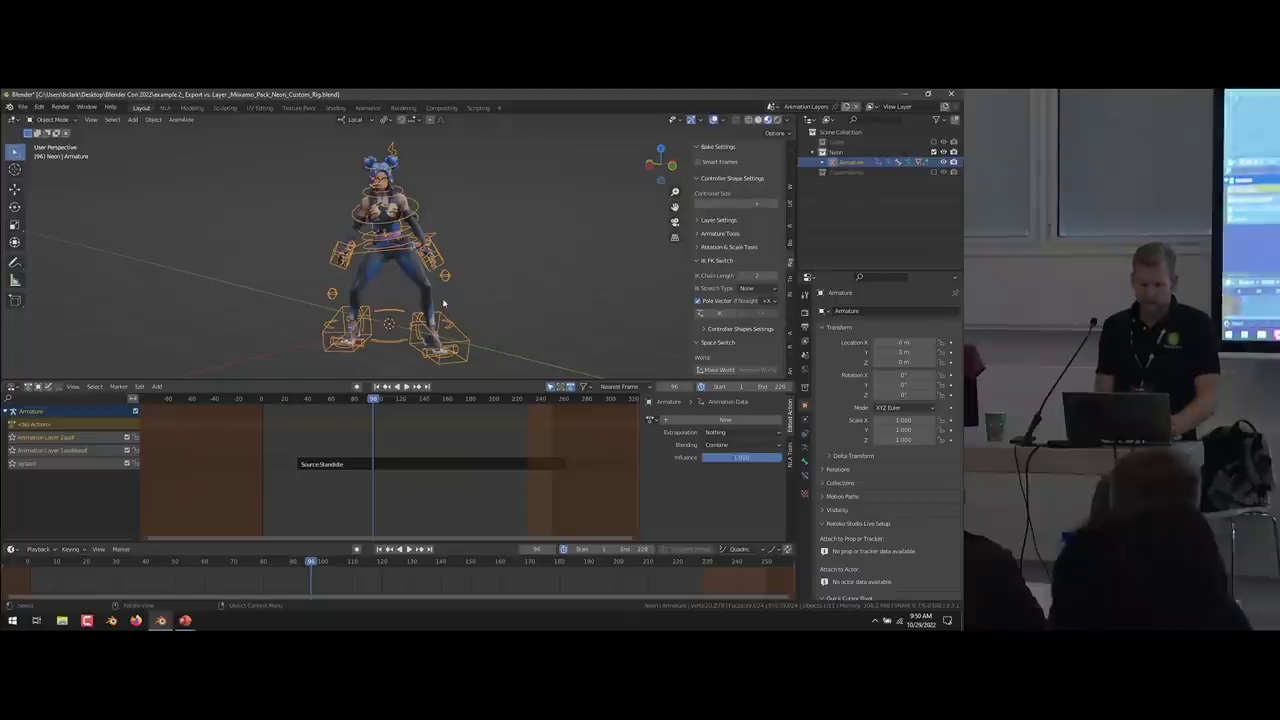
key(q)
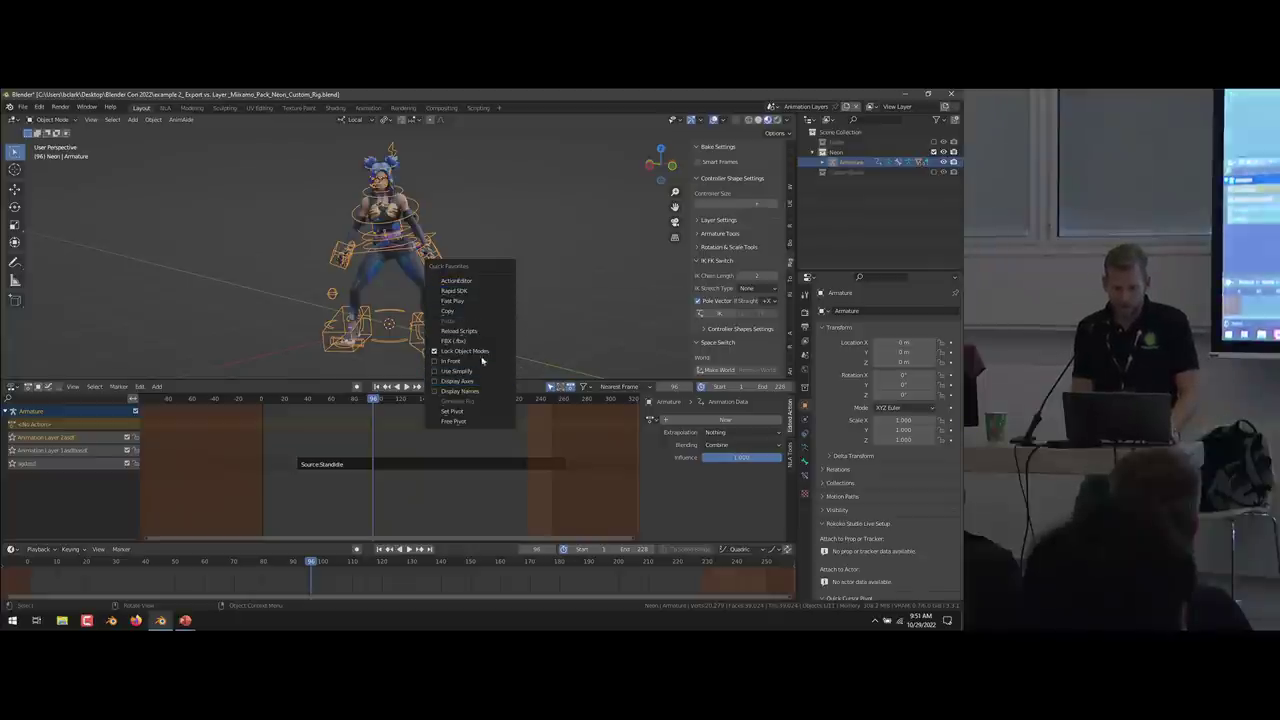
Restore the standard track names with Rigging Dojo's Animation Layer Rename in the sidebar.
click(789, 240)
click(790, 260)
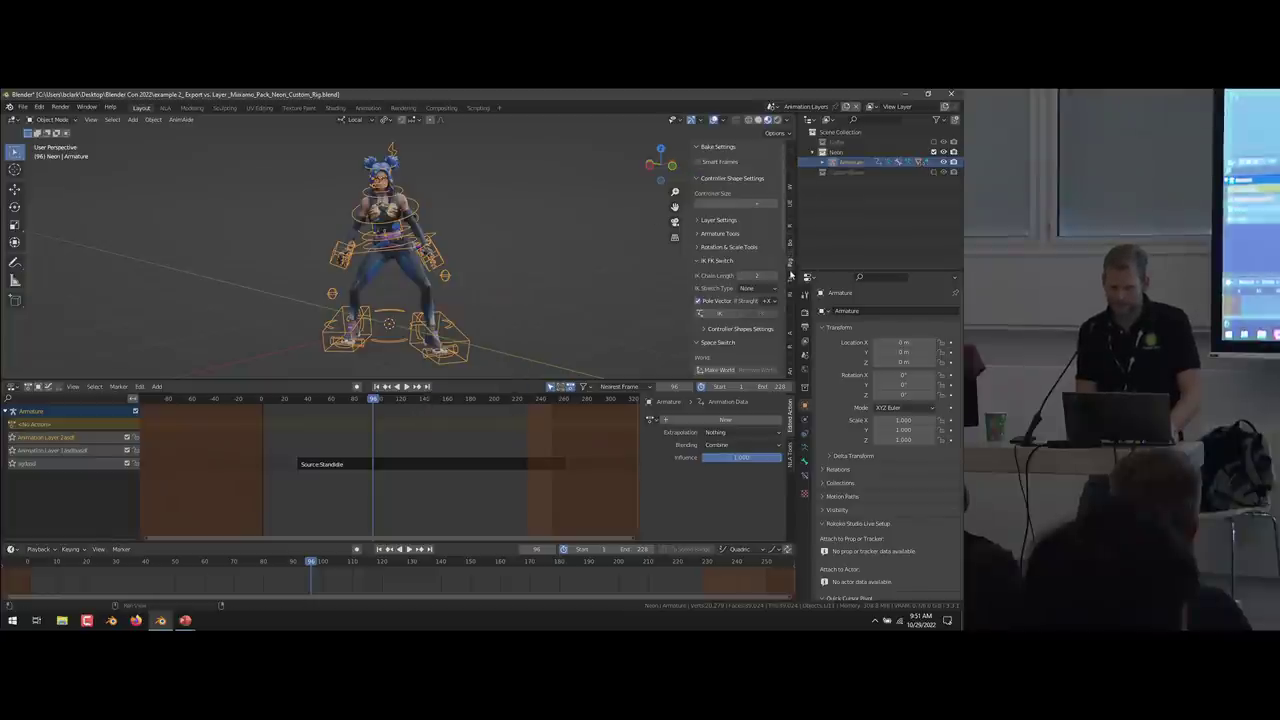
click(790, 279)
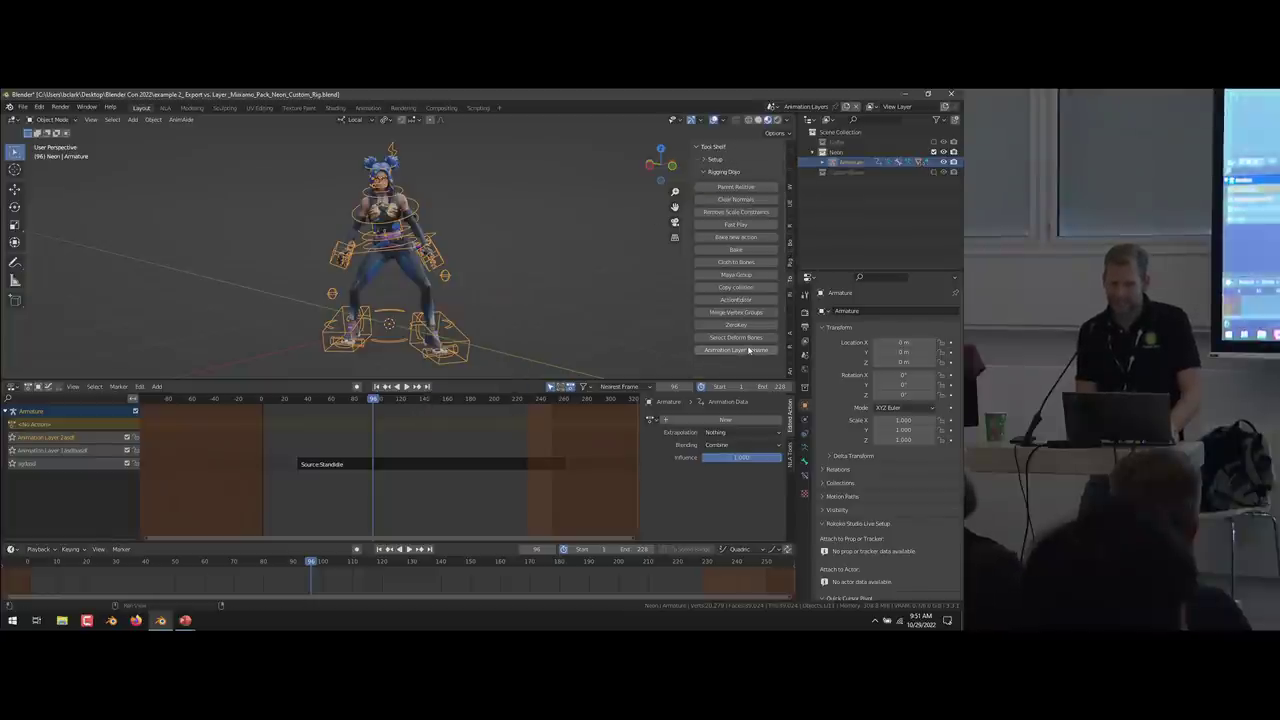
click(748, 350)
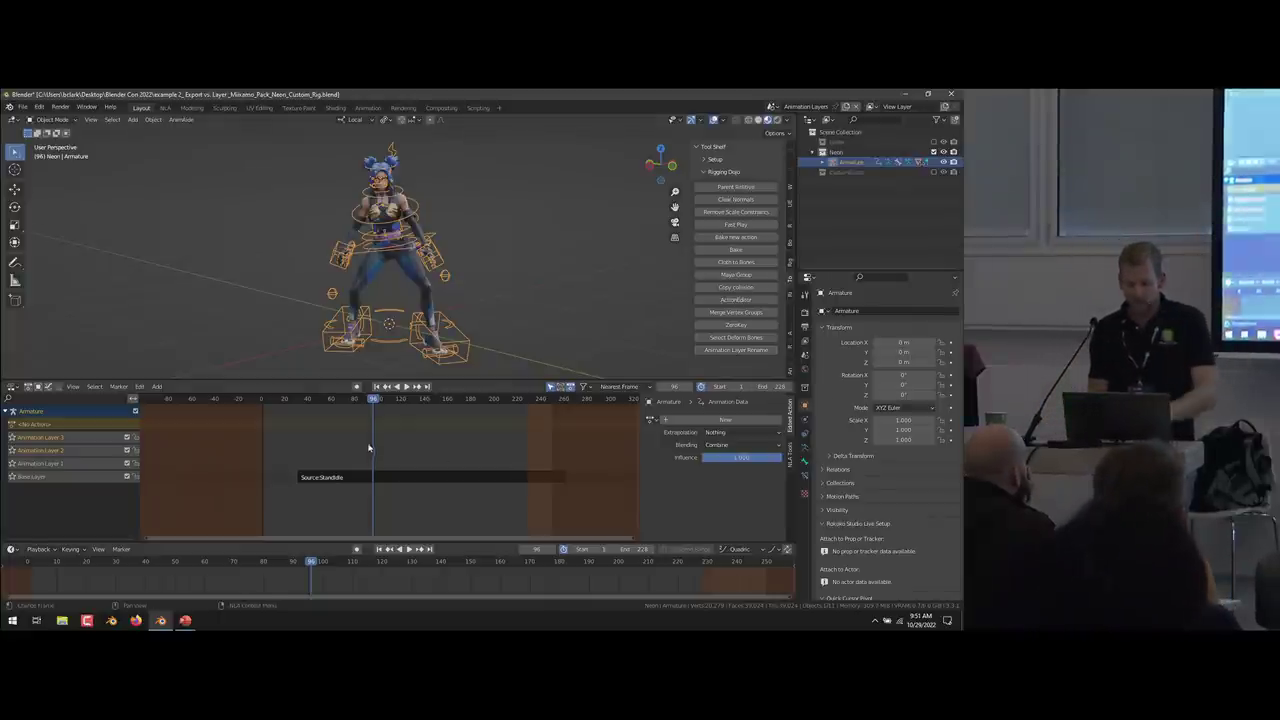
Key the armature and all its bones in Pose Mode, then push the action onto Animation Layer 3.
key(i)
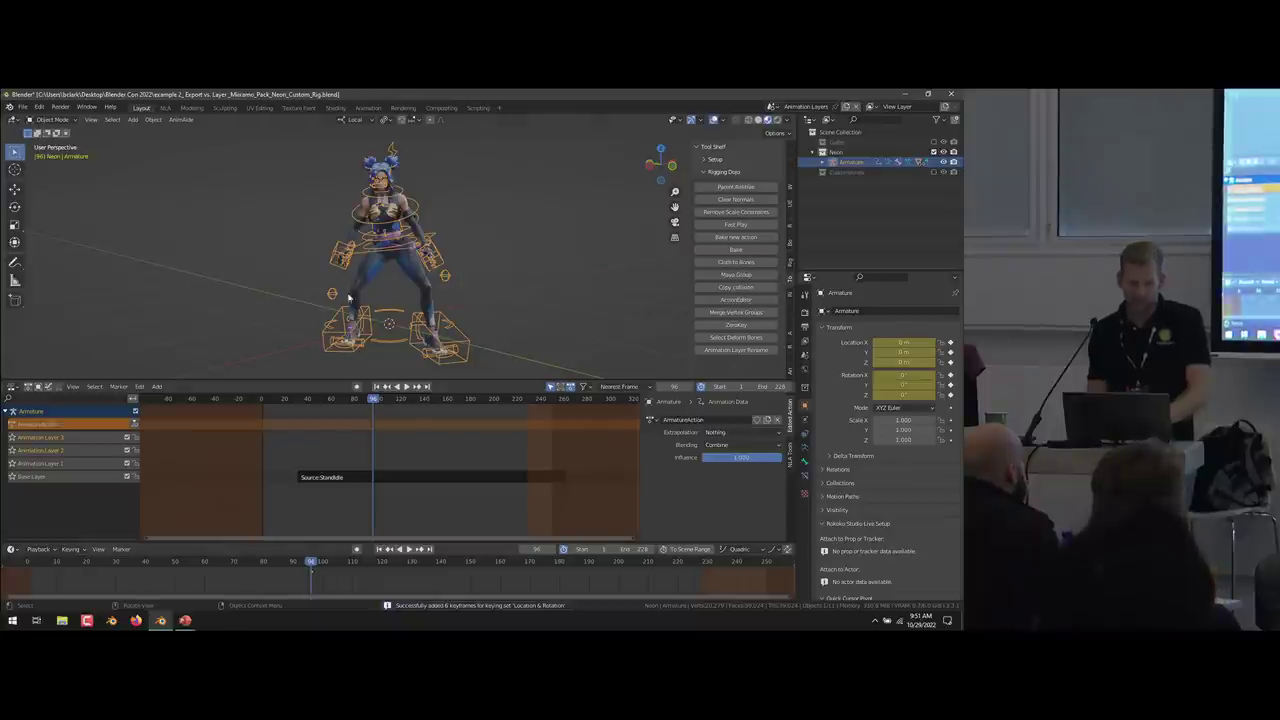
key(ctrl+Tab)
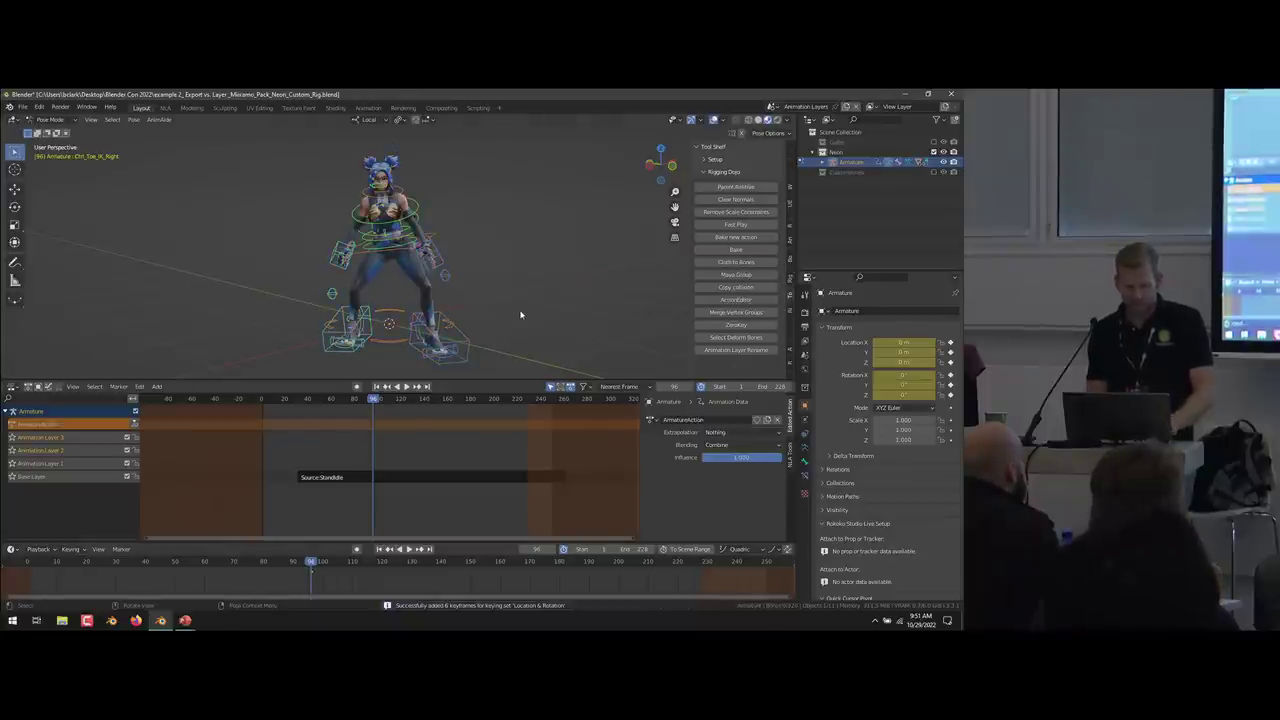
key(a)
key(i)
key(space)
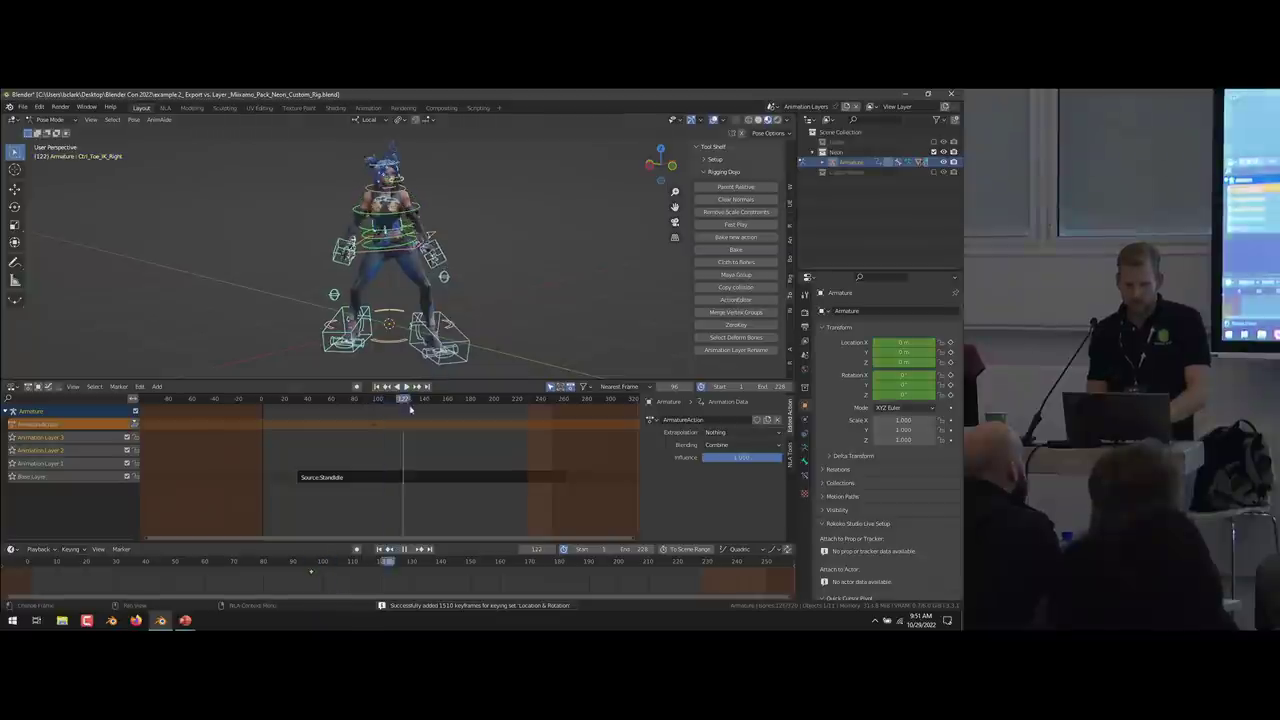
click(135, 425)
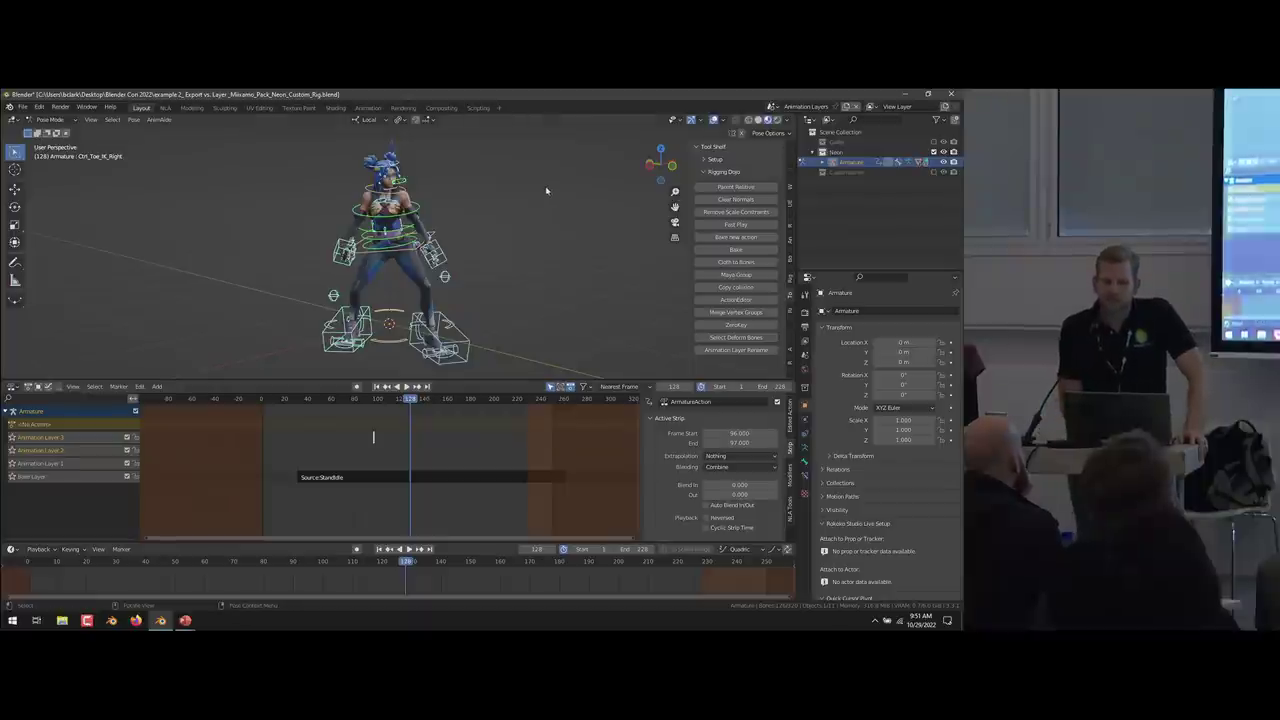
Switch to the export scene and inspect its two export strips.
click(773, 107)
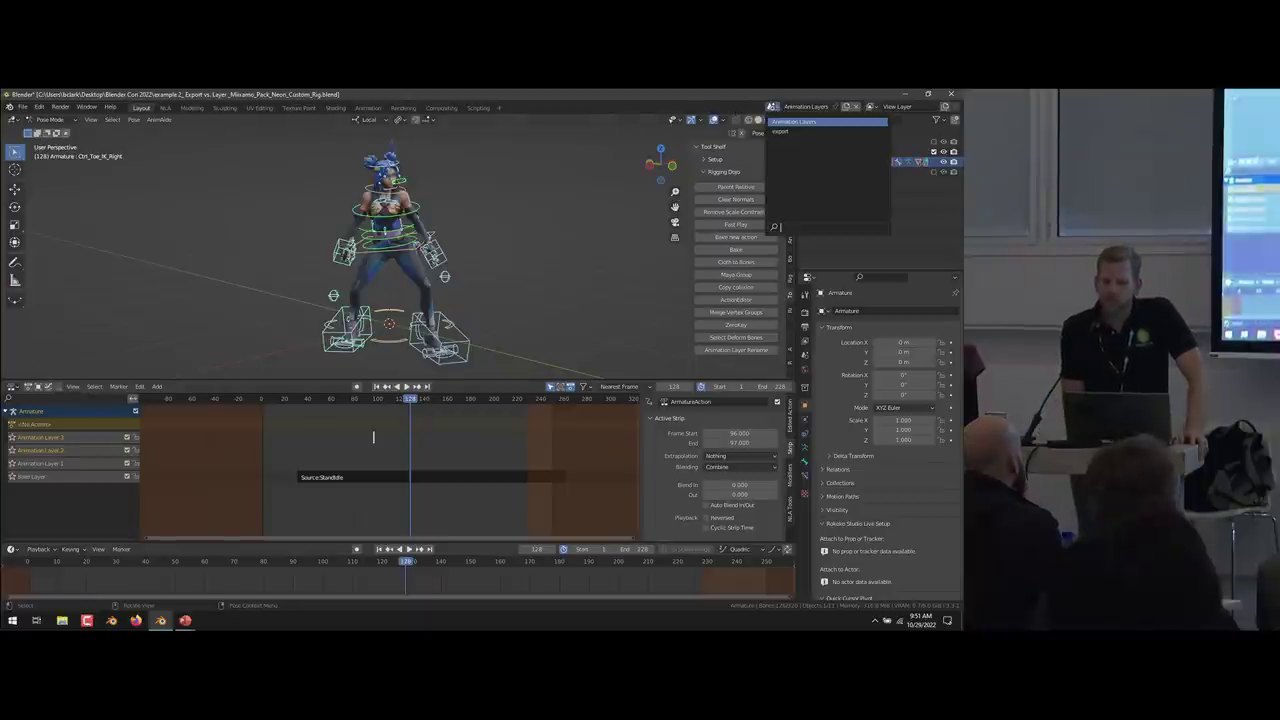
click(780, 131)
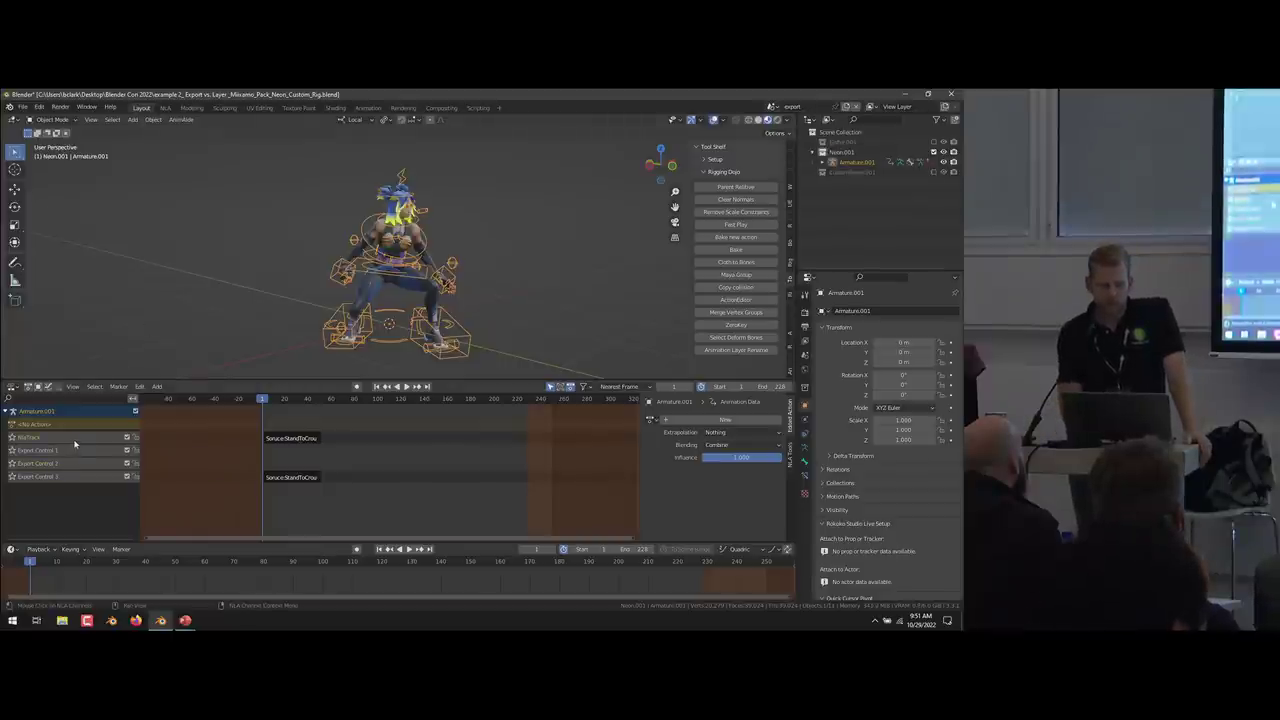
click(300, 478)
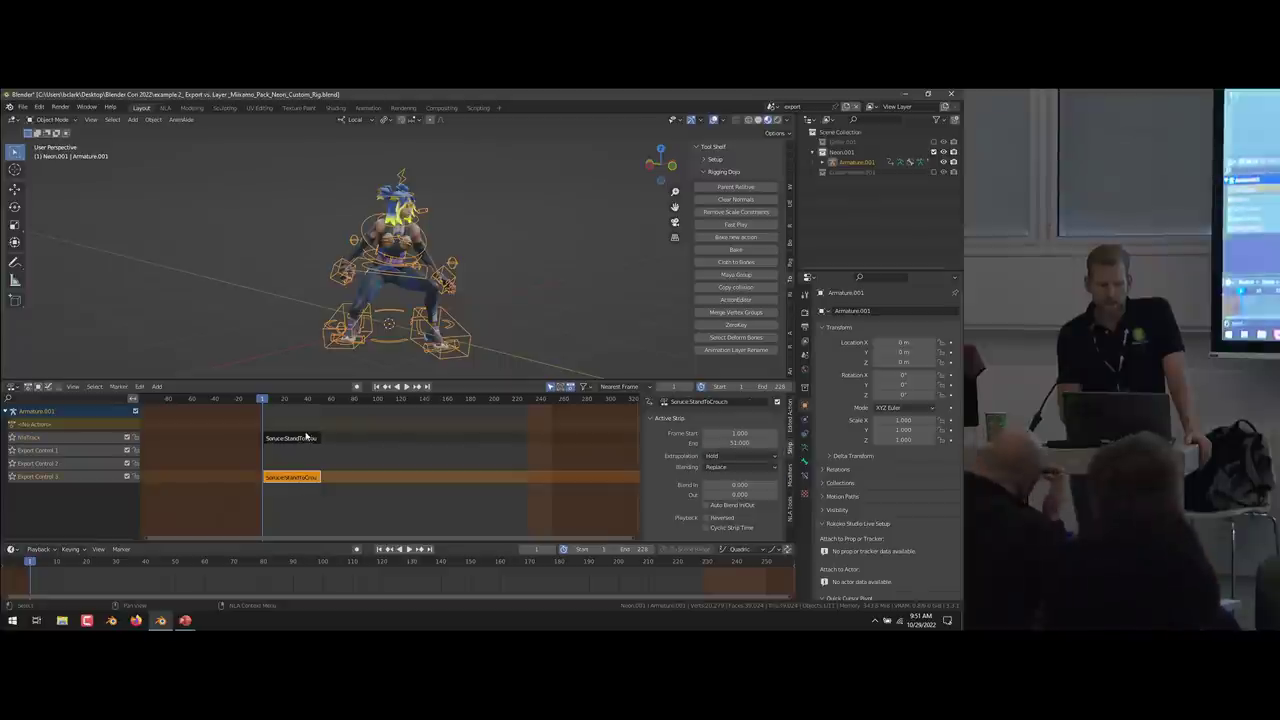
click(309, 438)
click(349, 475)
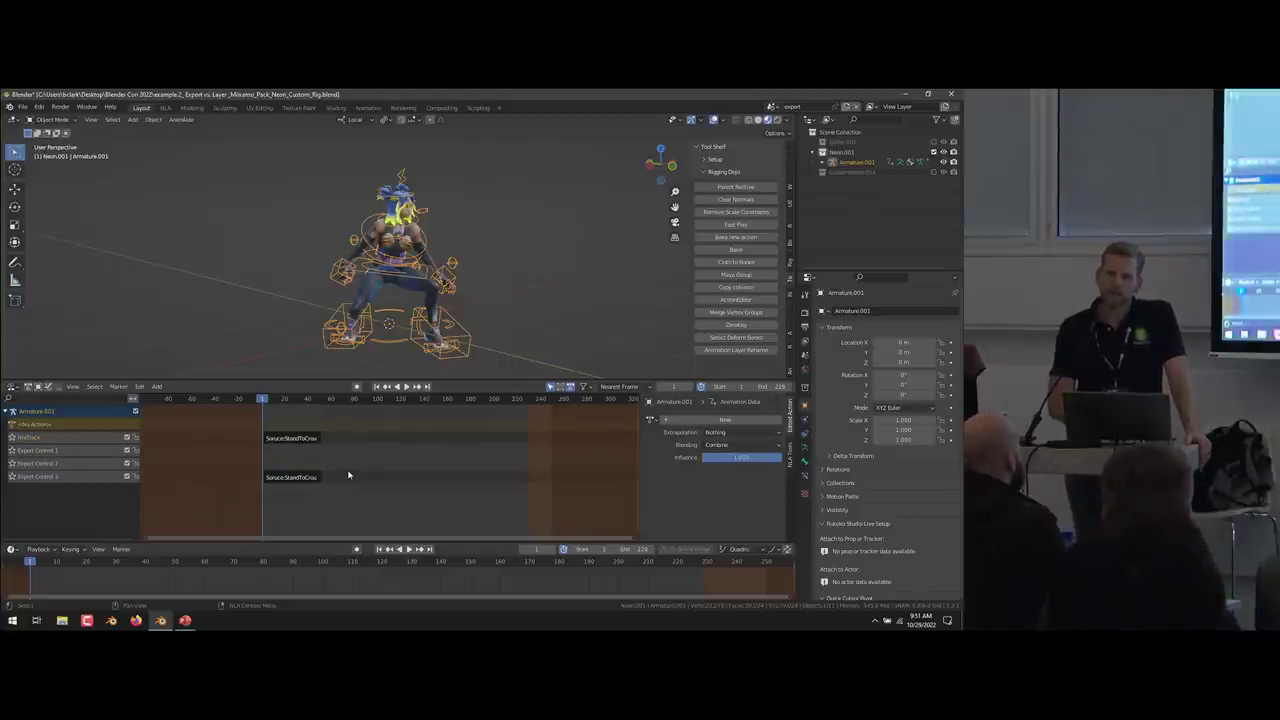
click(511, 226)
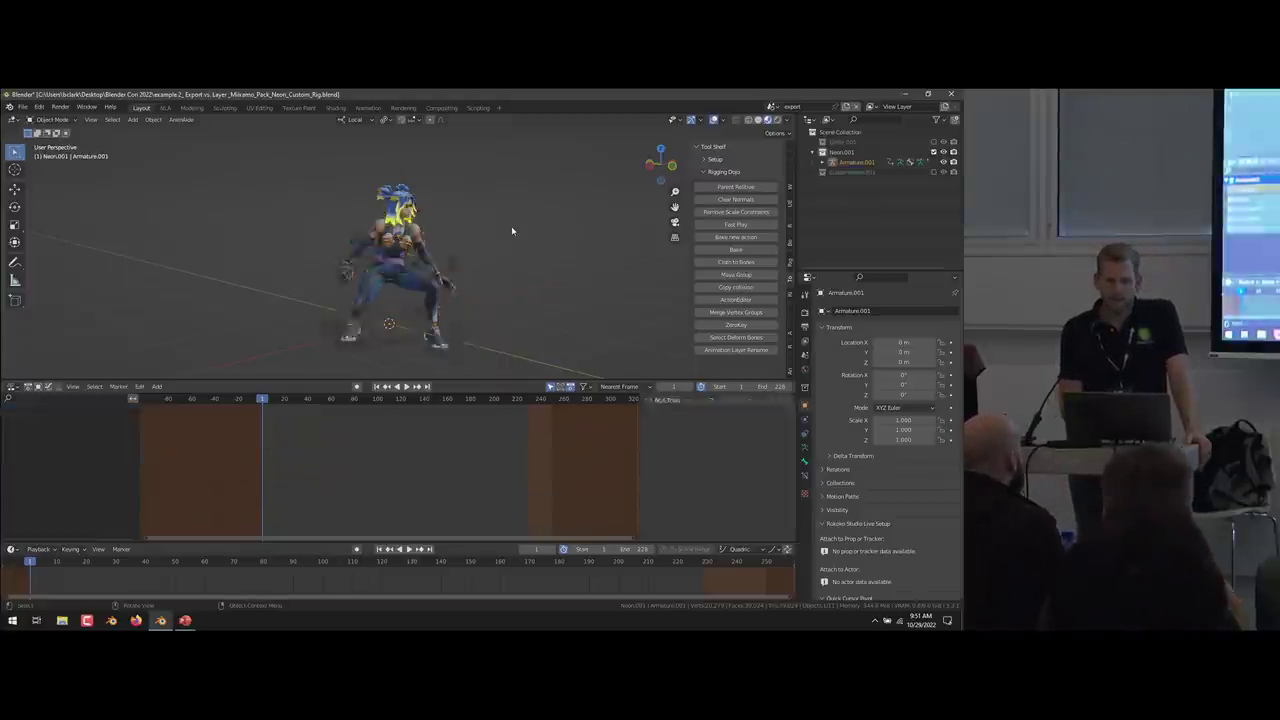
Return to the Animation Layers scene and expand the armature's NLA tracks in the Outliner.
click(775, 105)
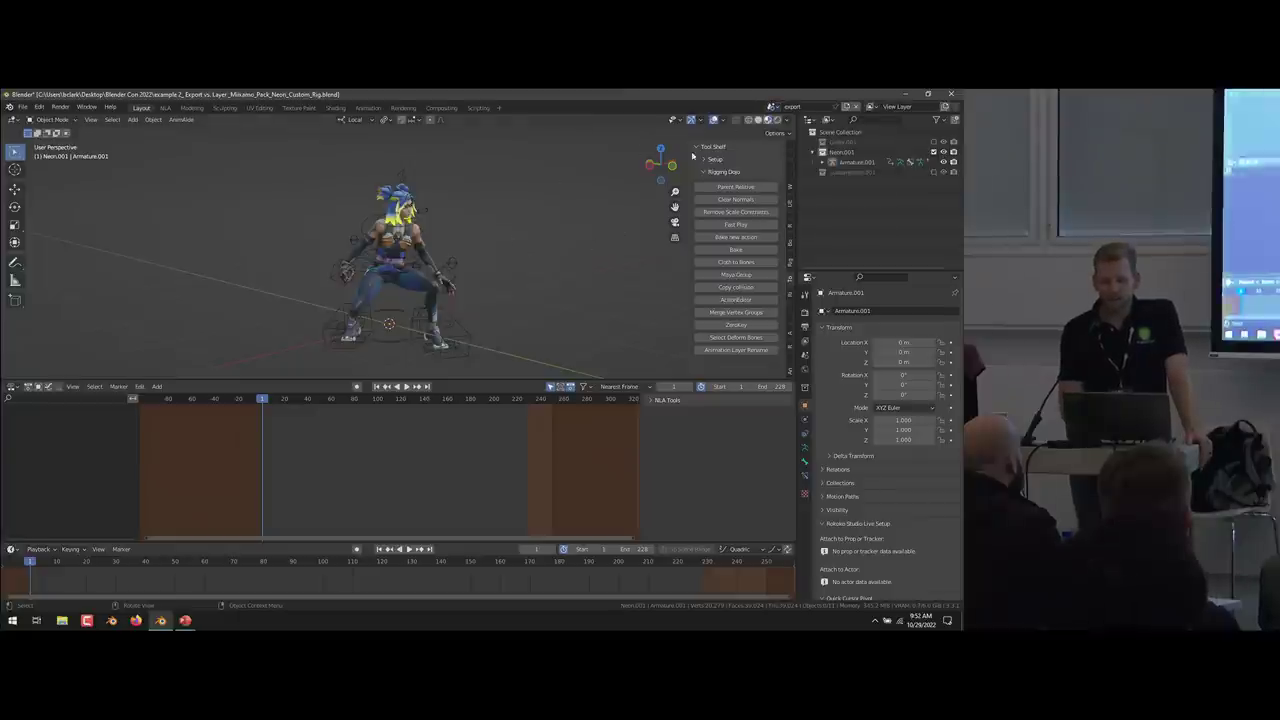
click(773, 106)
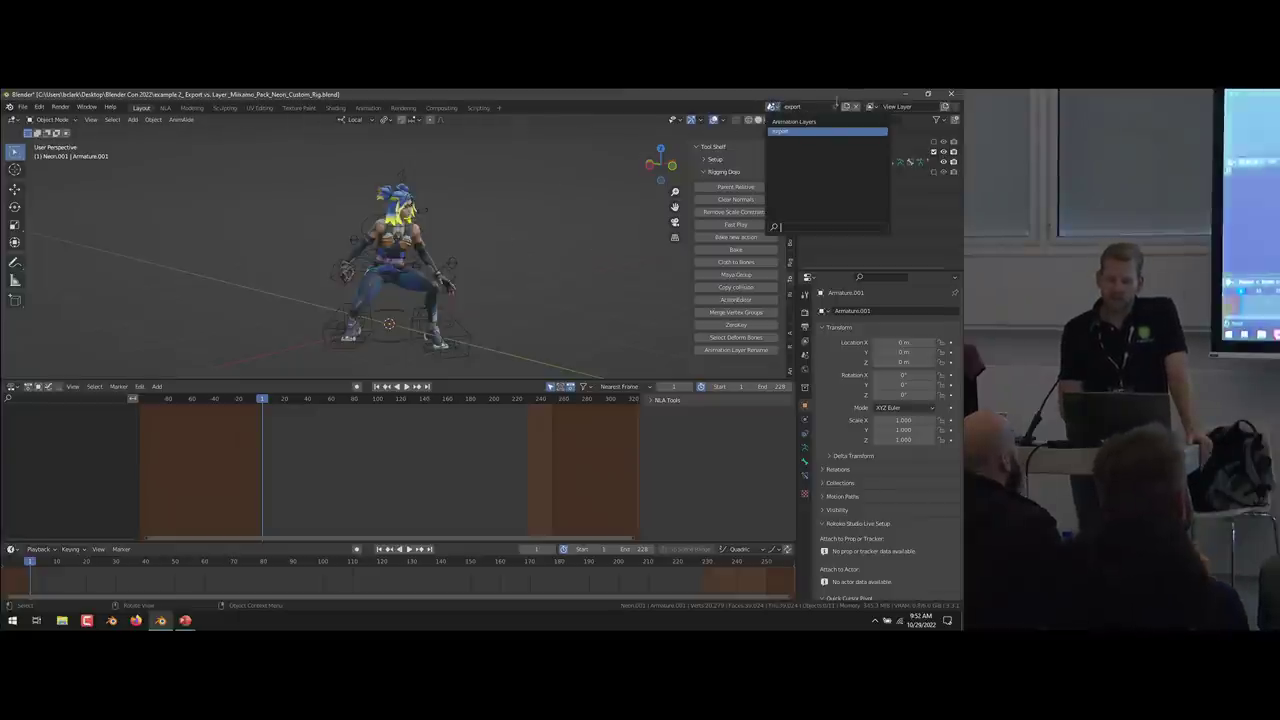
click(805, 121)
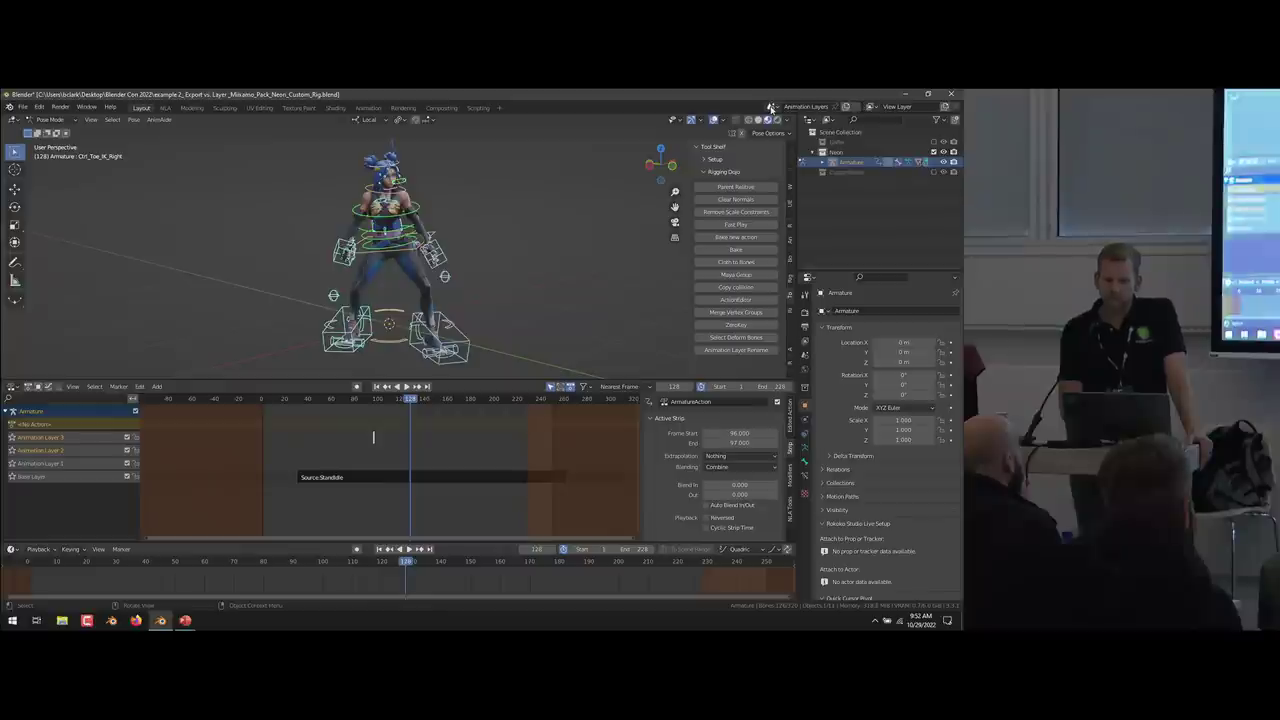
click(821, 164)
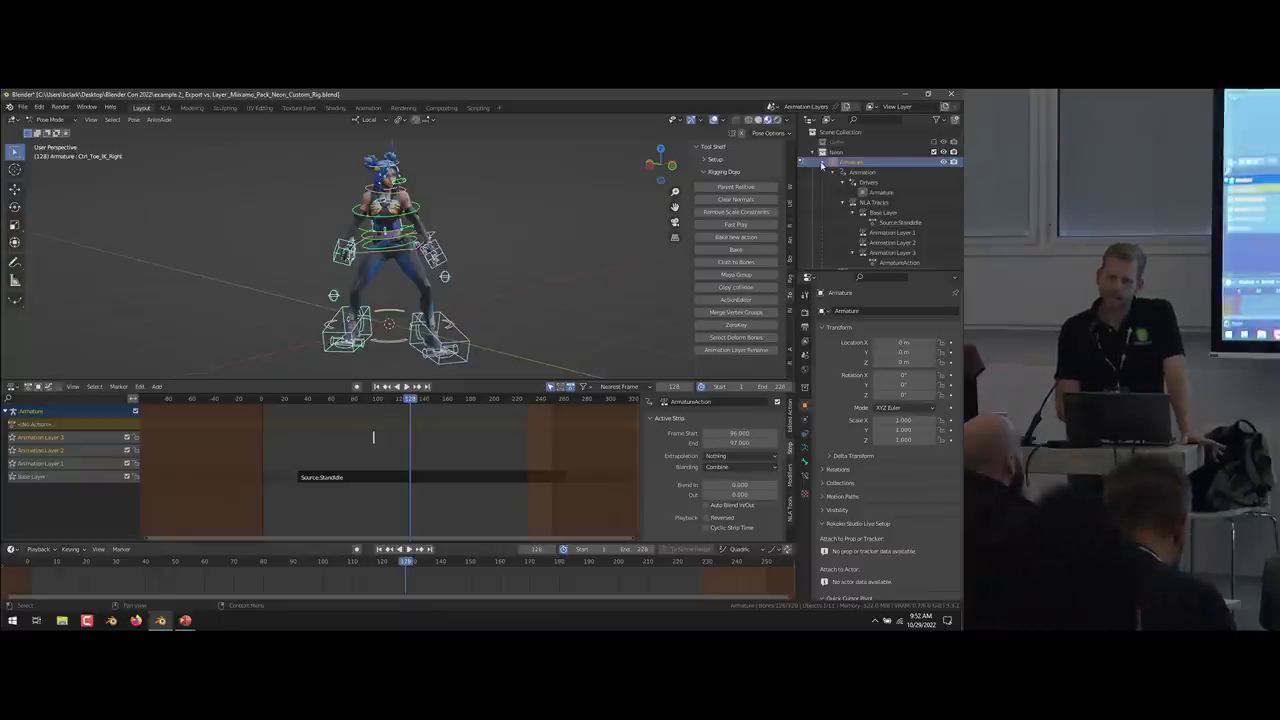
scroll(880, 200, down, 2)
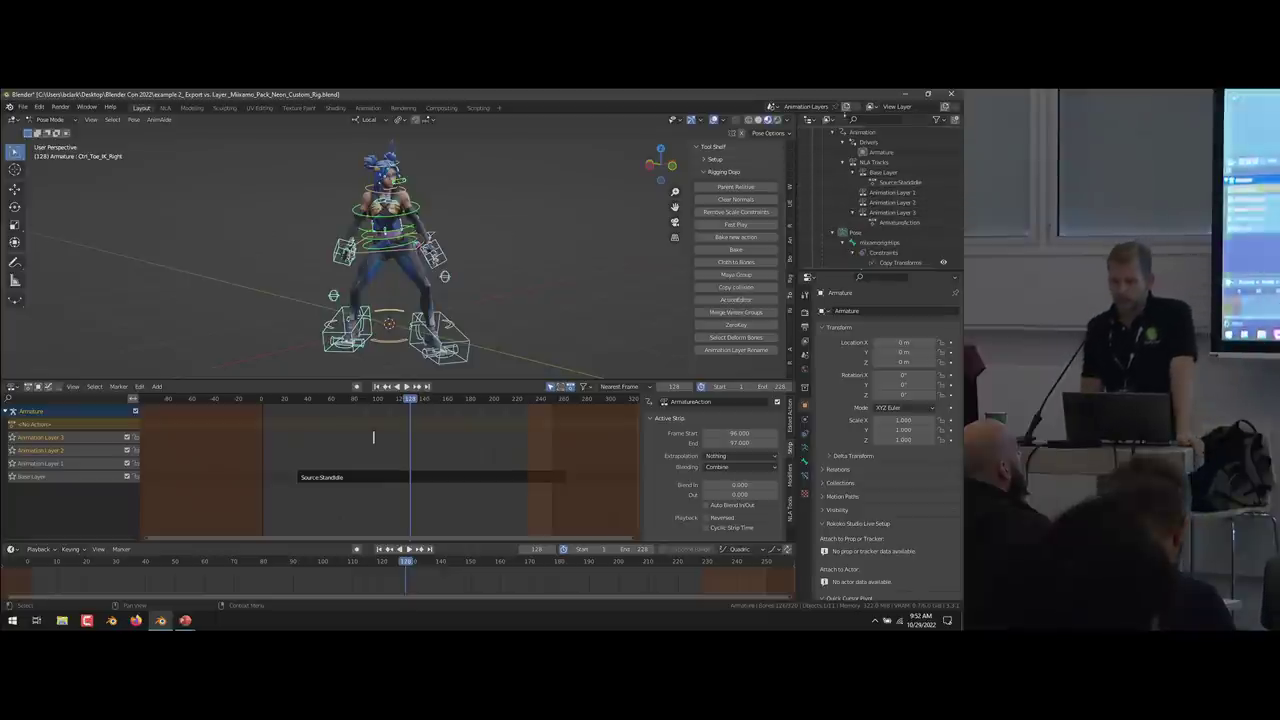
Create a linked copy of the current scene.
click(848, 108)
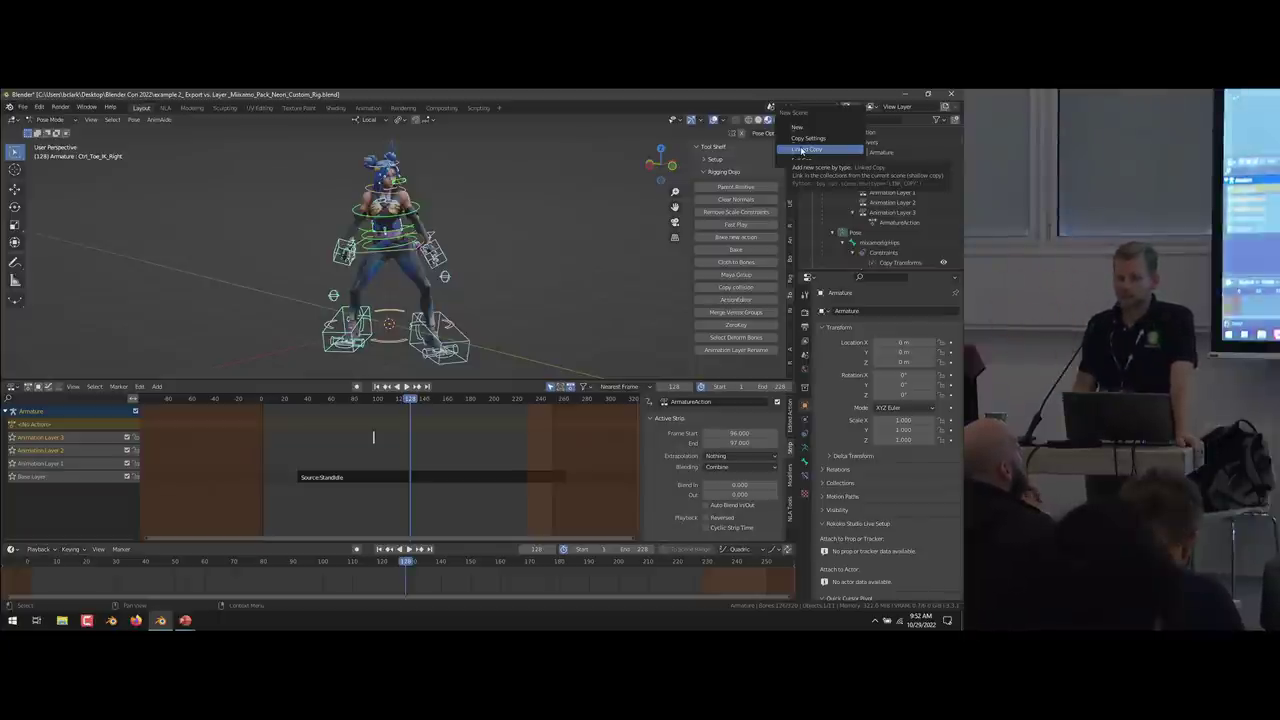
click(801, 150)
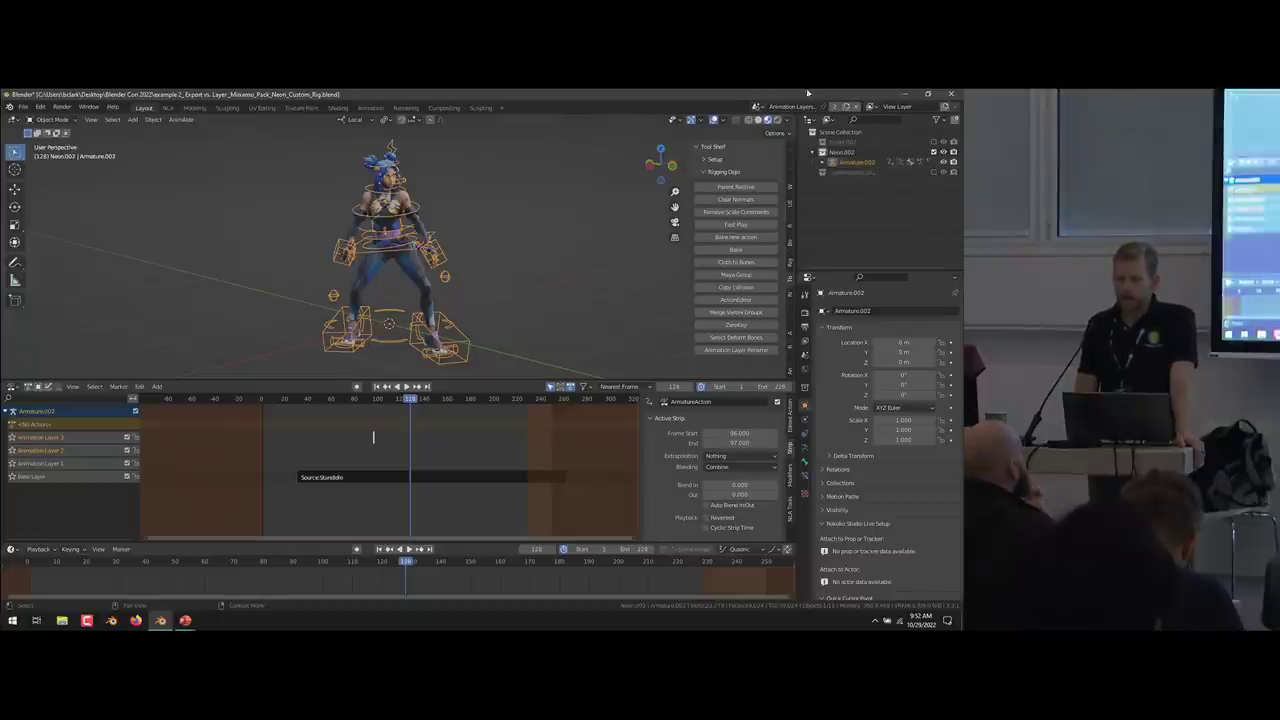
click(758, 107)
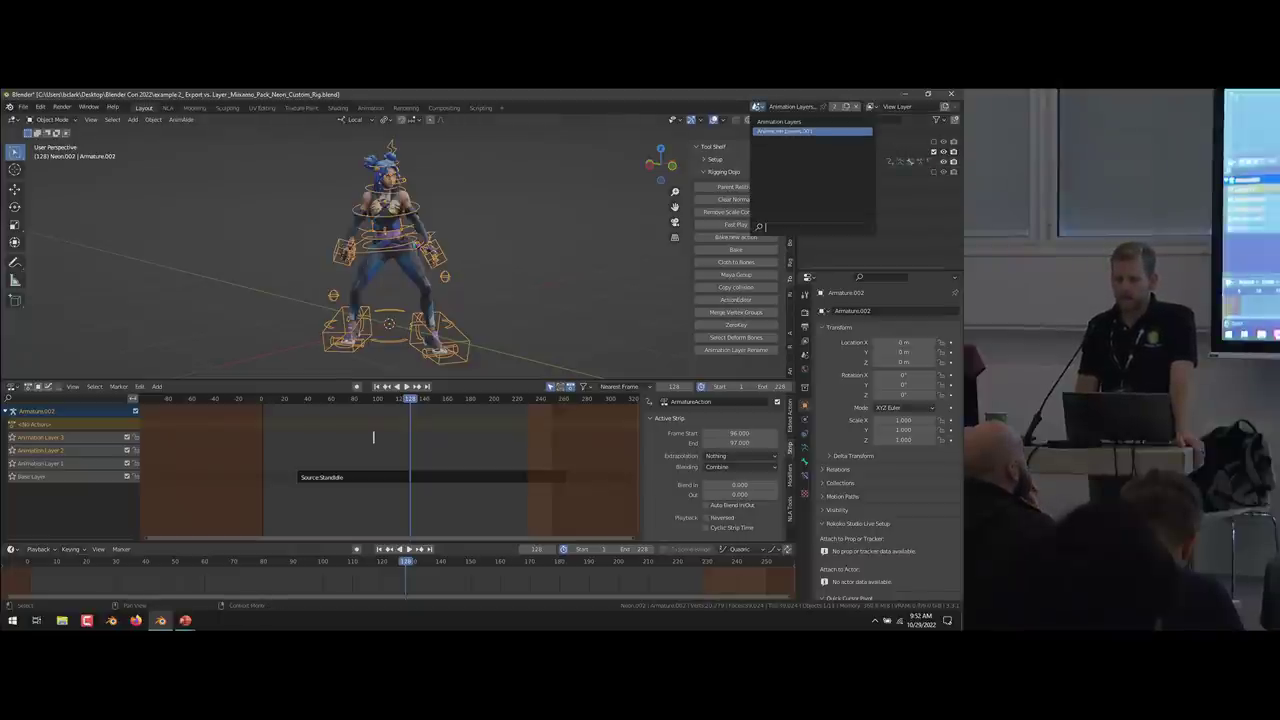
key(Escape)
Name the new scene 'export' and delete its Source:StandIdle strip from Base Layer.
double_click(790, 106)
text(export)
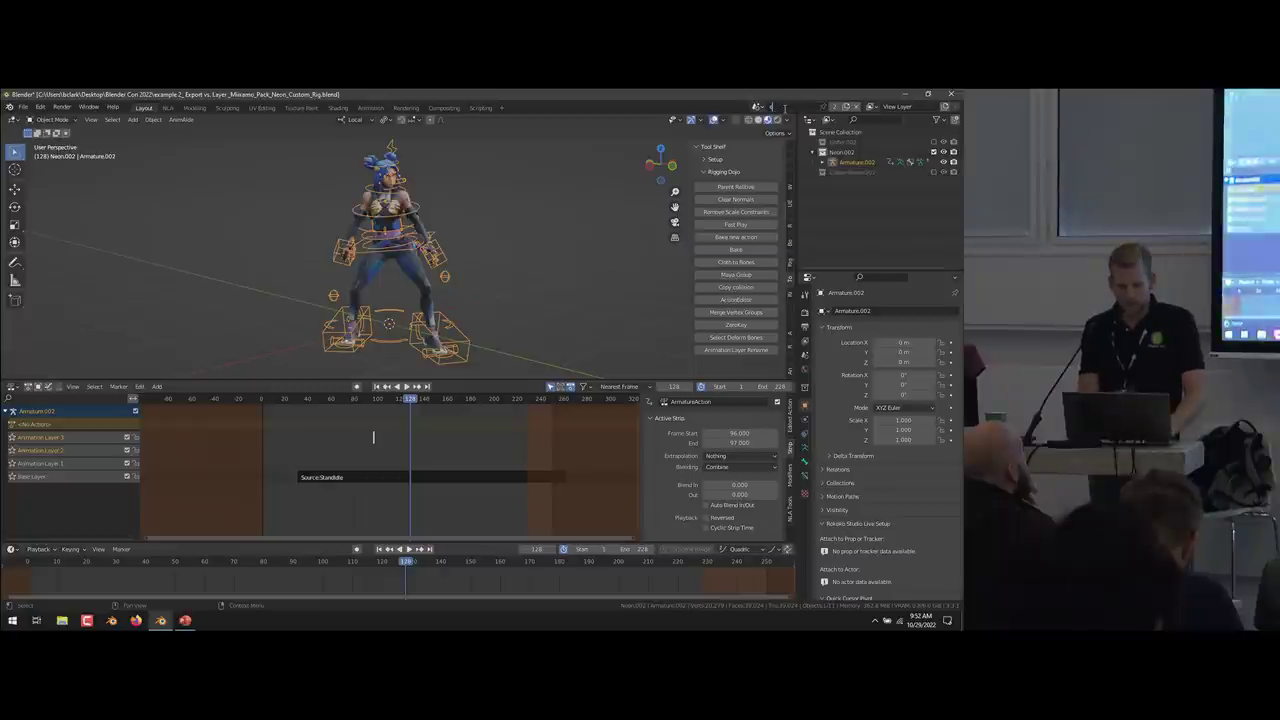
key(Return)
drag(296, 412, 394, 508)
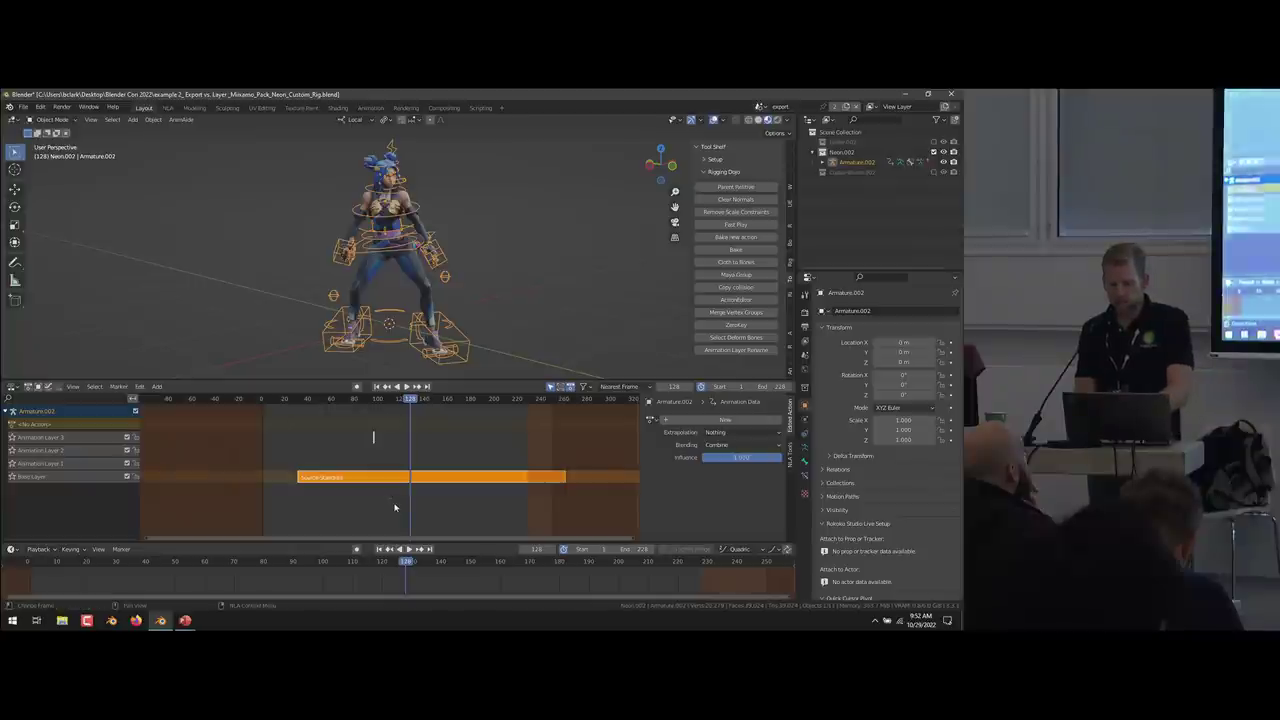
key(x)
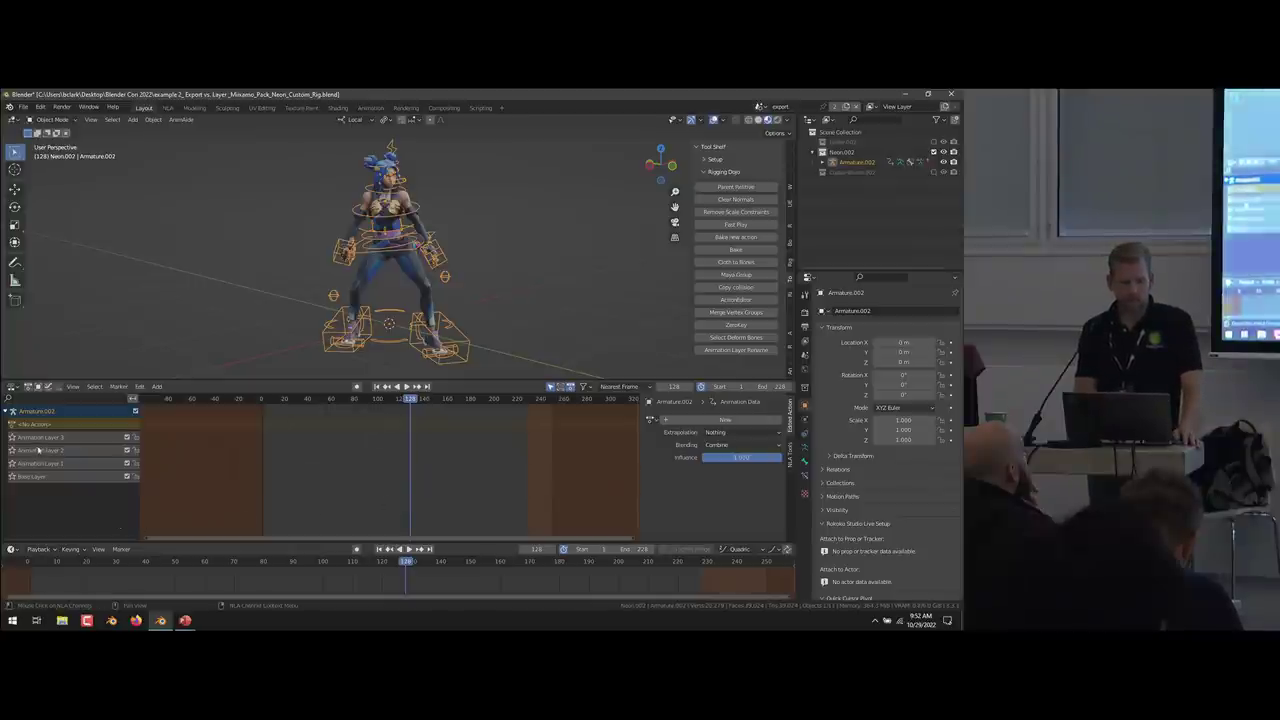
Rename the Base Layer track to 'default'.
double_click(40, 476)
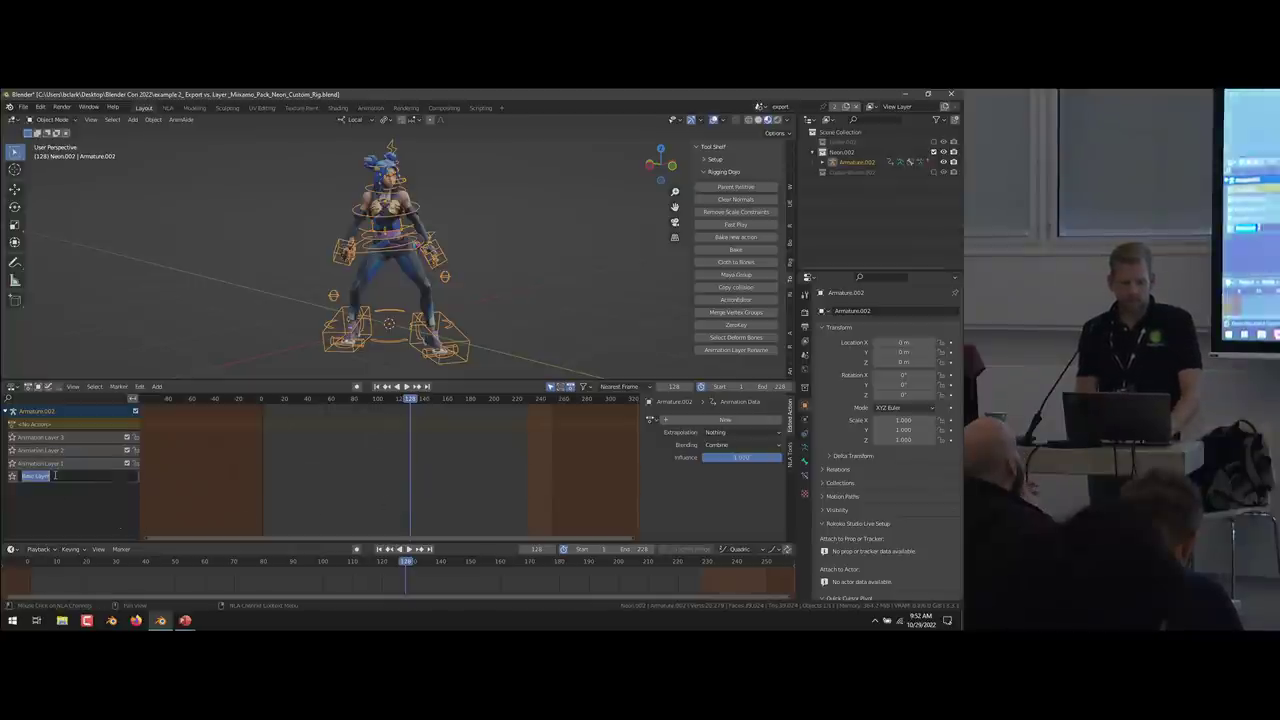
text(export)
key(Return)
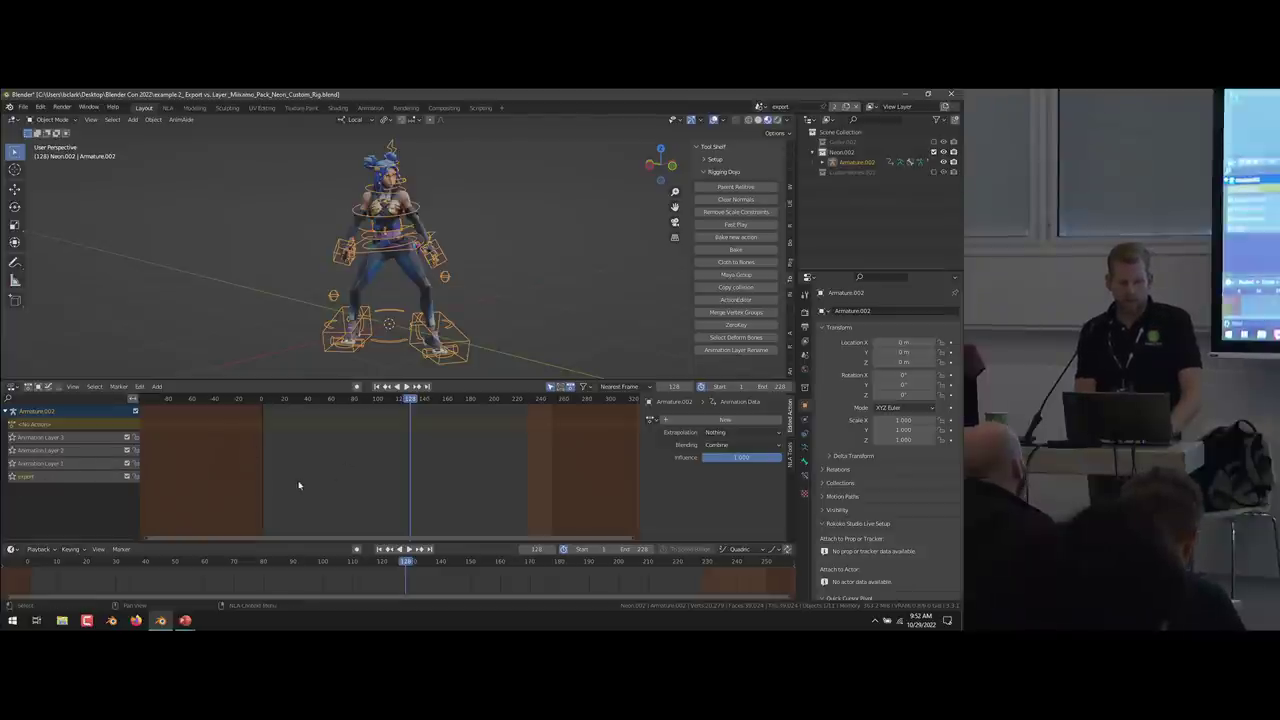
double_click(29, 479)
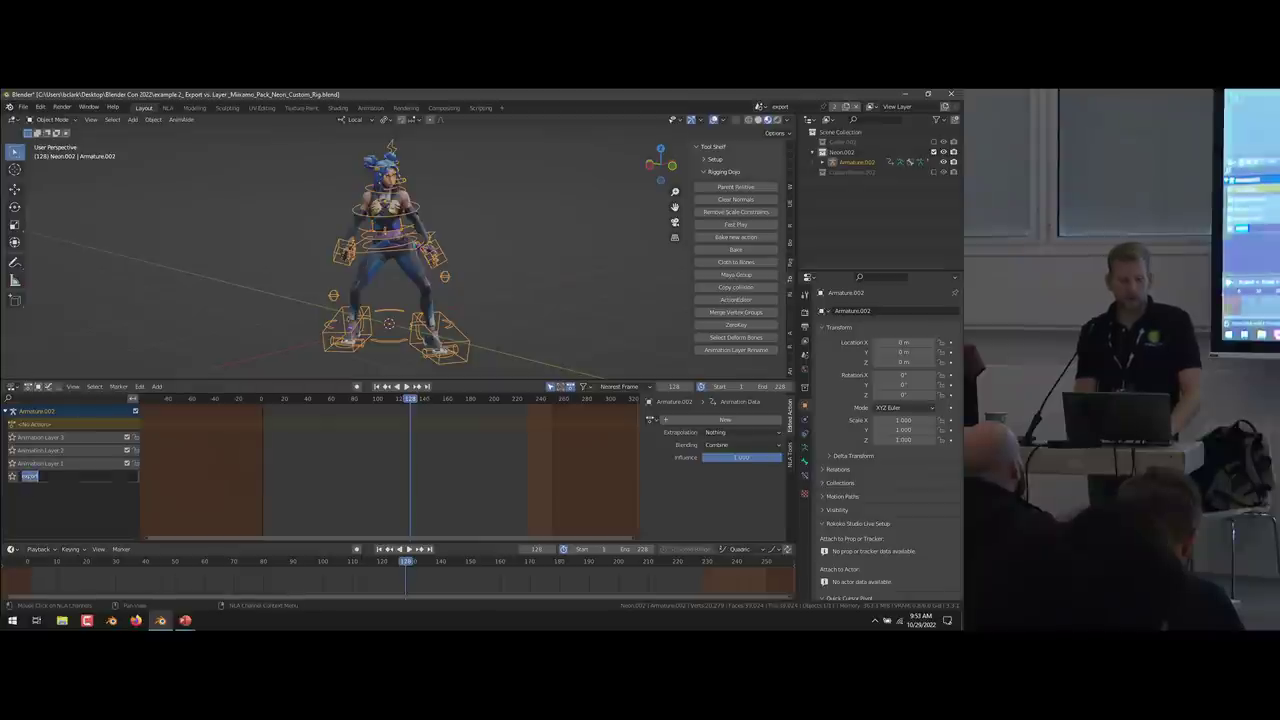
text(default)
key(Return)
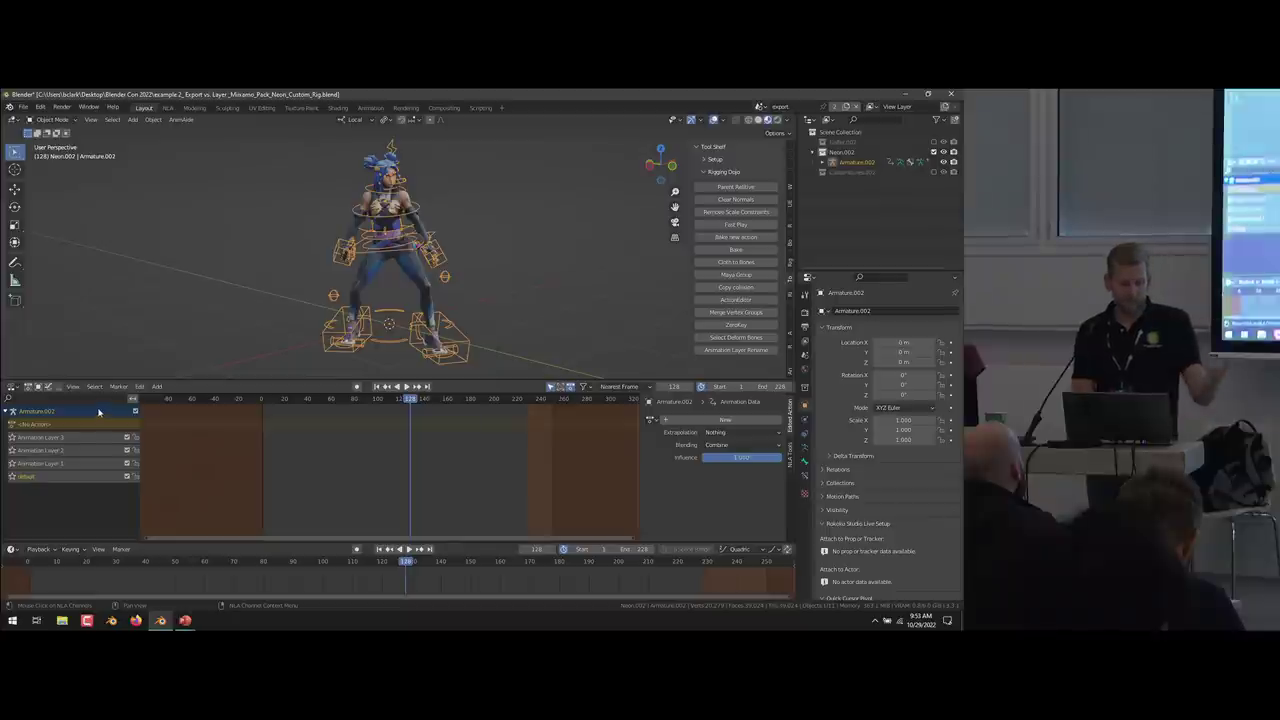
Add a SourceStandToCrouch action strip on default, starting near frame 0.
click(156, 387)
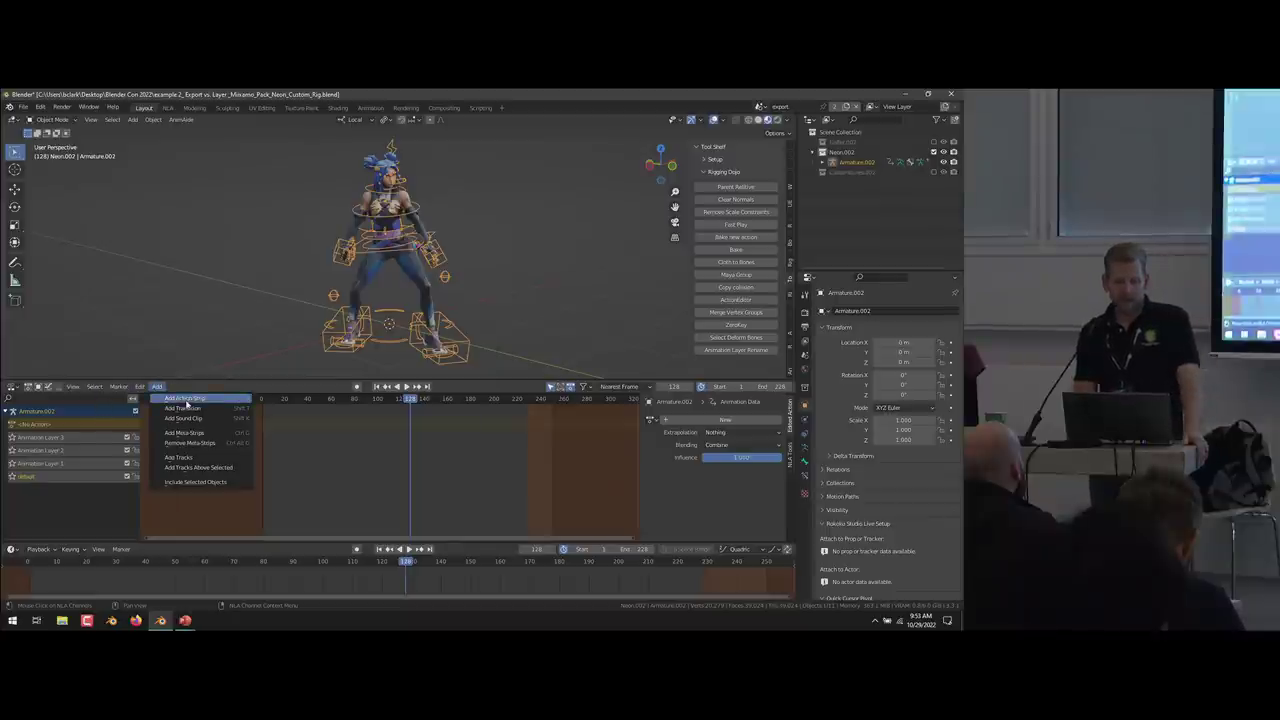
click(231, 401)
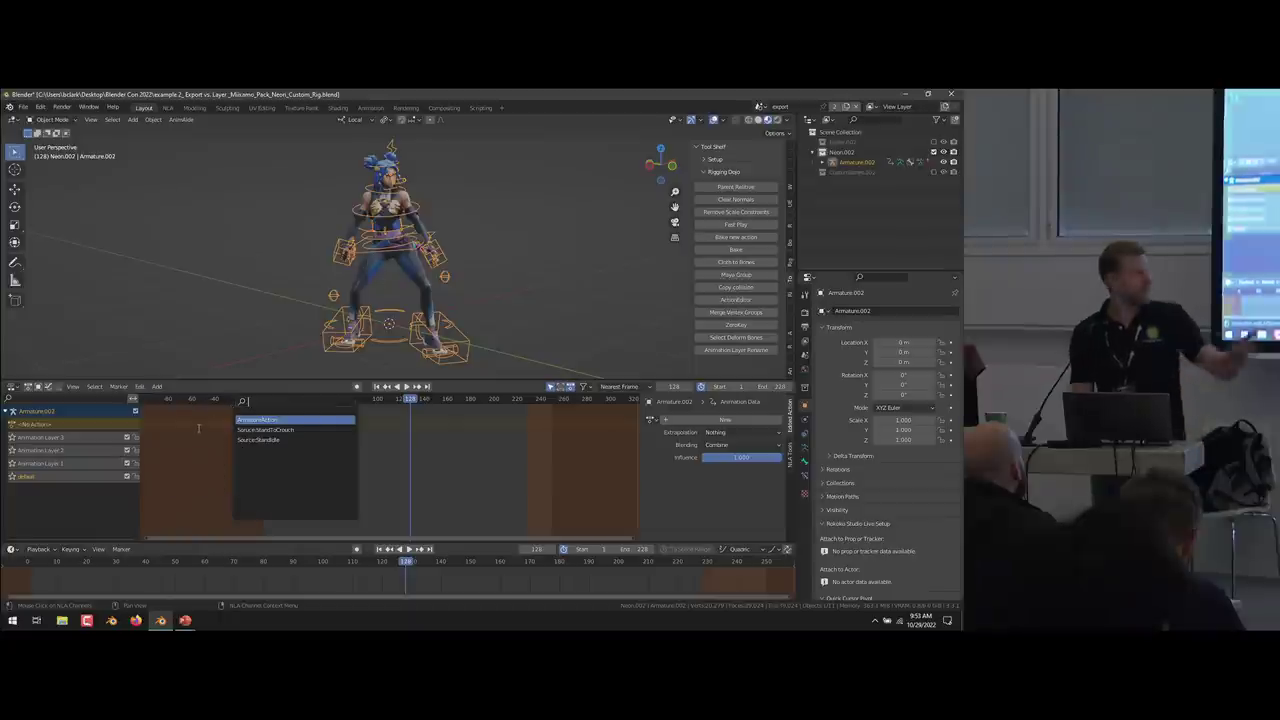
click(291, 430)
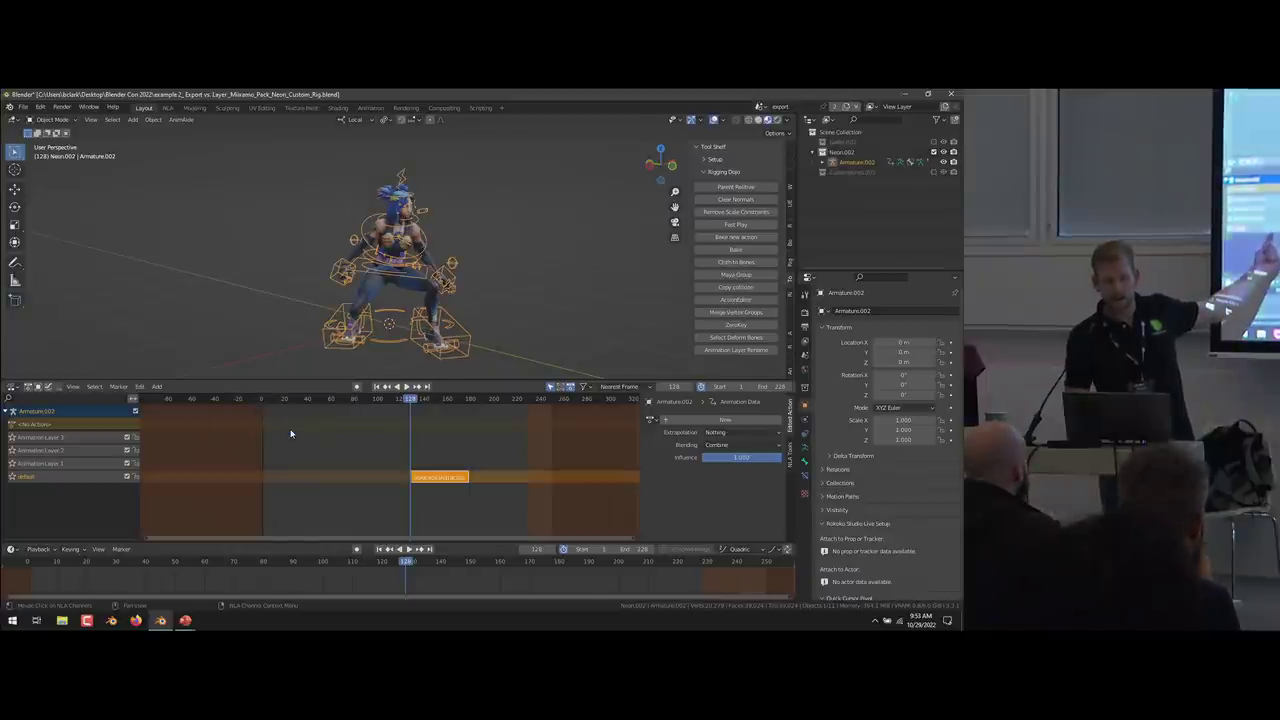
drag(456, 478, 297, 494)
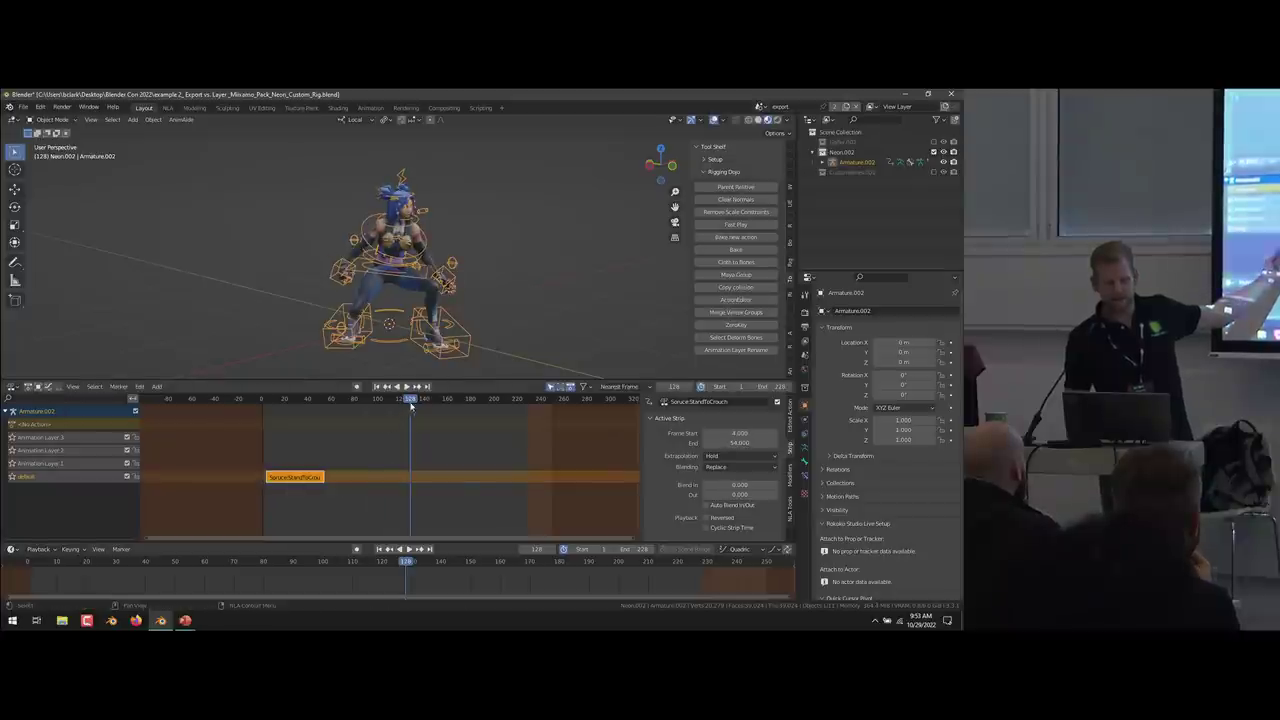
click(379, 387)
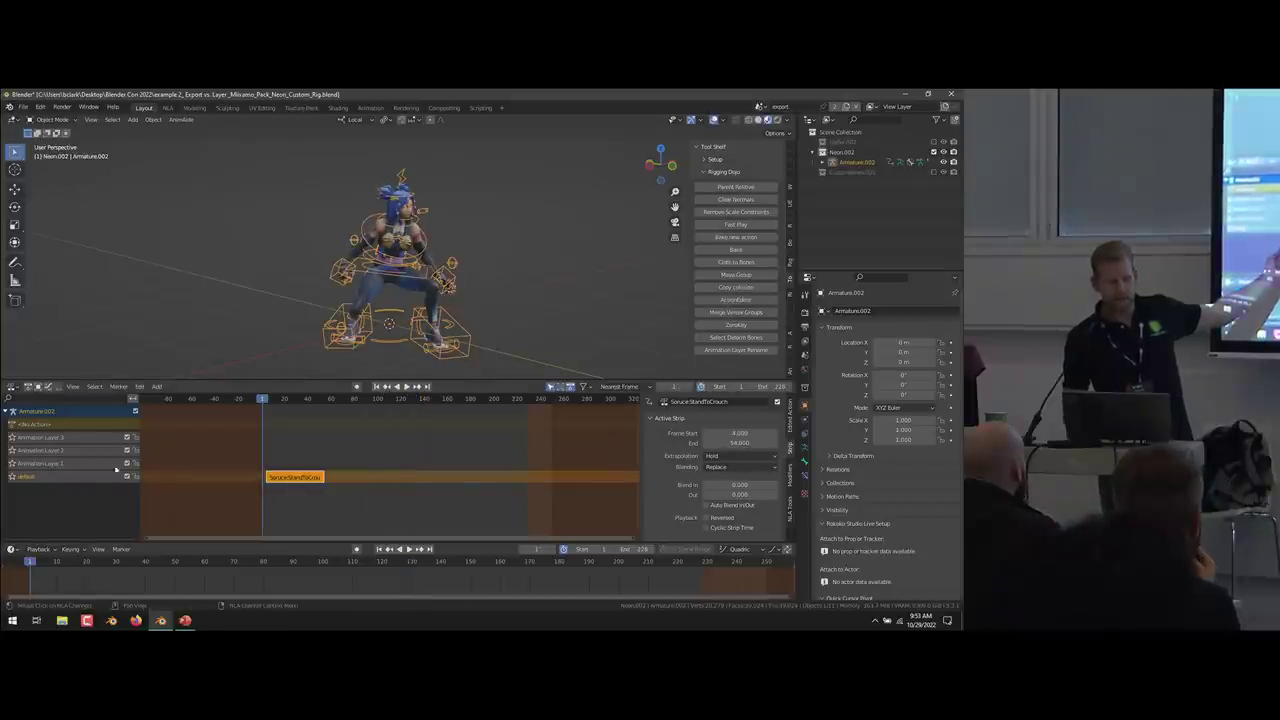
Rename the Animation Layer 1 track to 'run'.
double_click(84, 464)
key(BackSpace)
text(run)
key(Return)
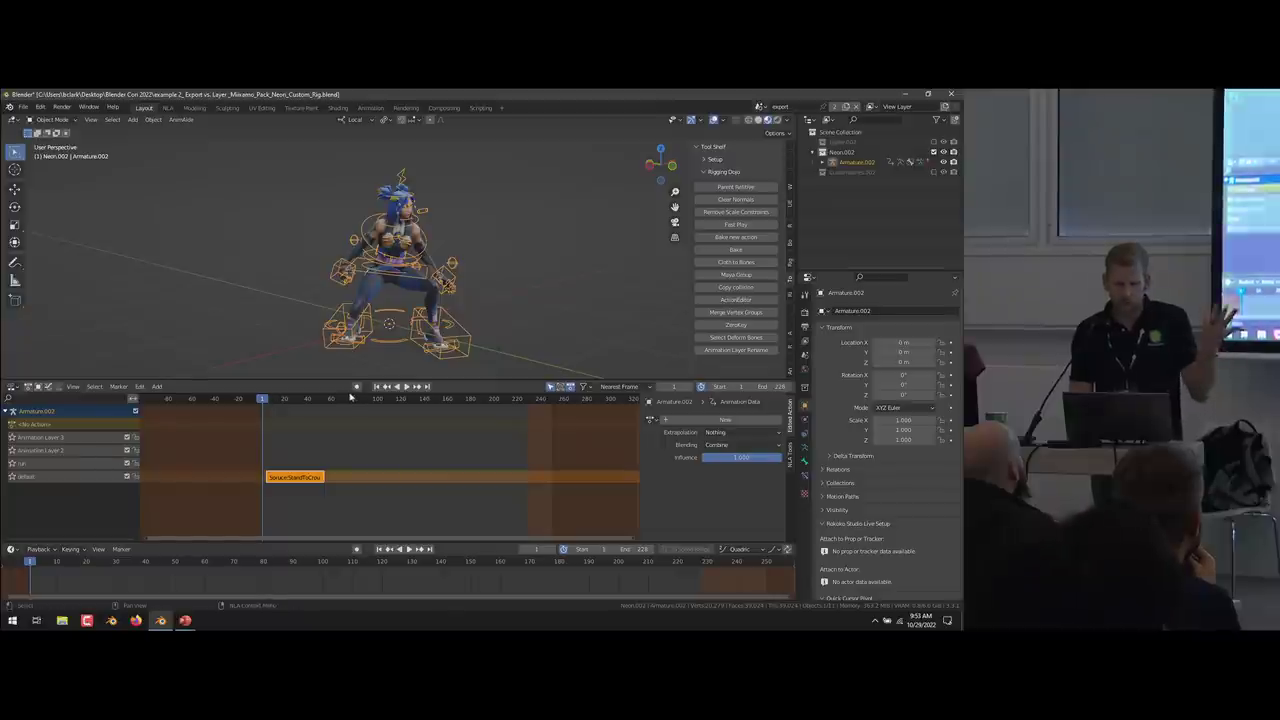
Add the StandIdle action as a strip on the run track and preview around frame 60.
click(157, 386)
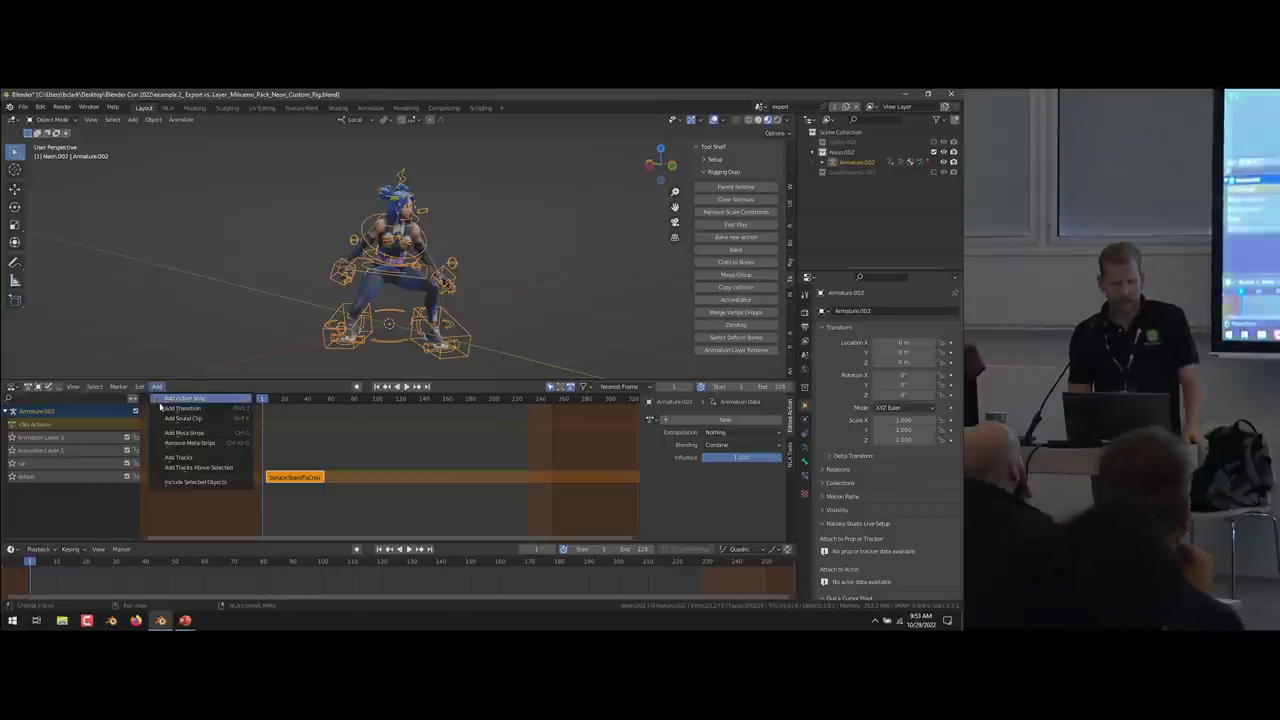
click(183, 398)
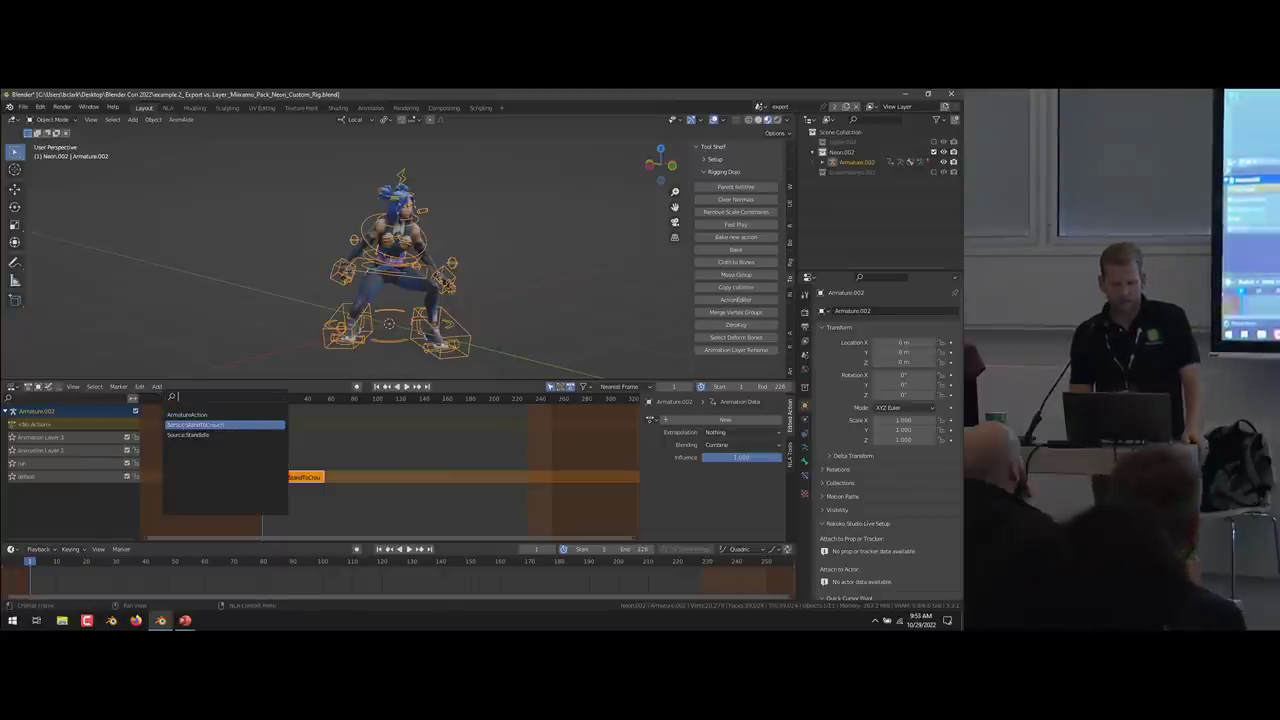
click(187, 434)
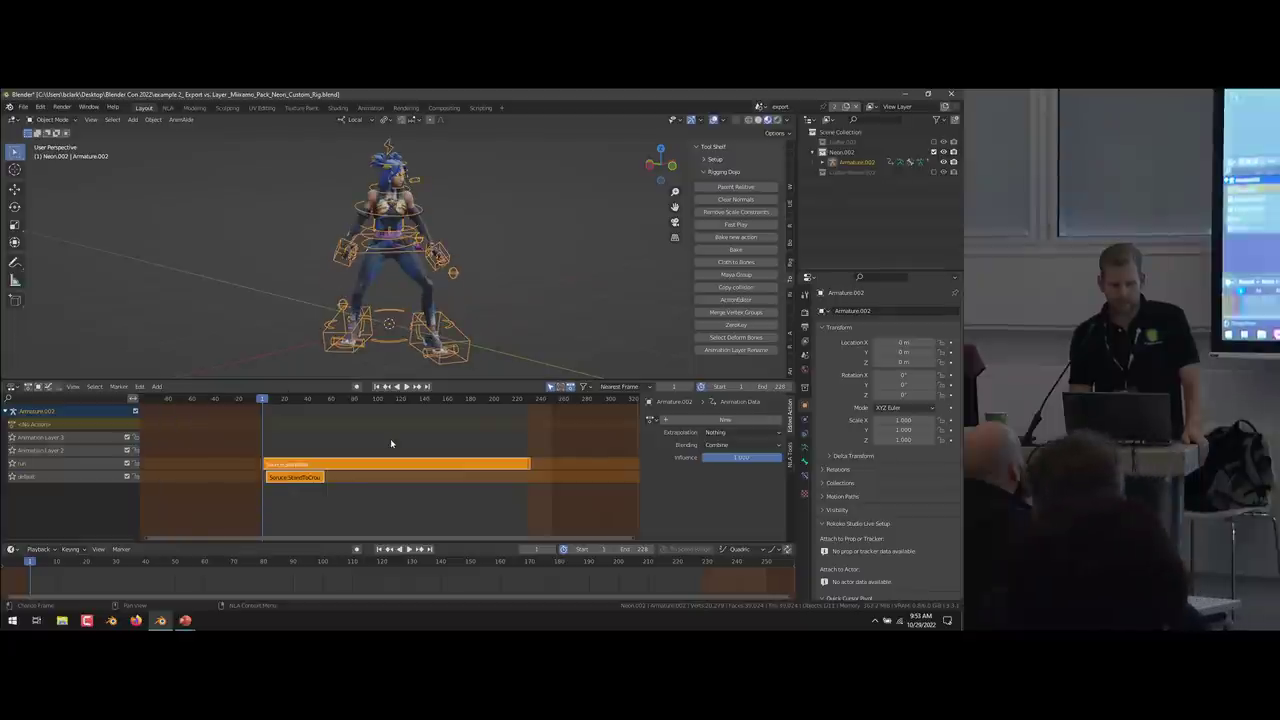
drag(268, 406, 331, 404)
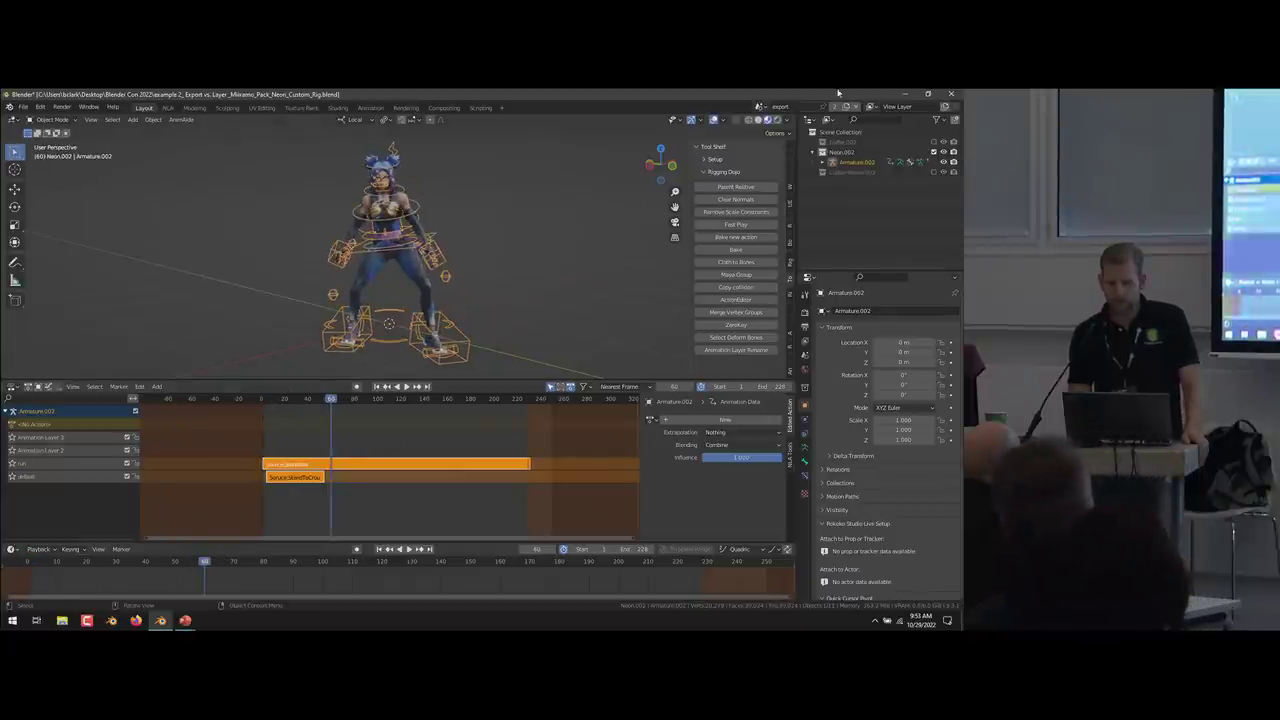
click(760, 106)
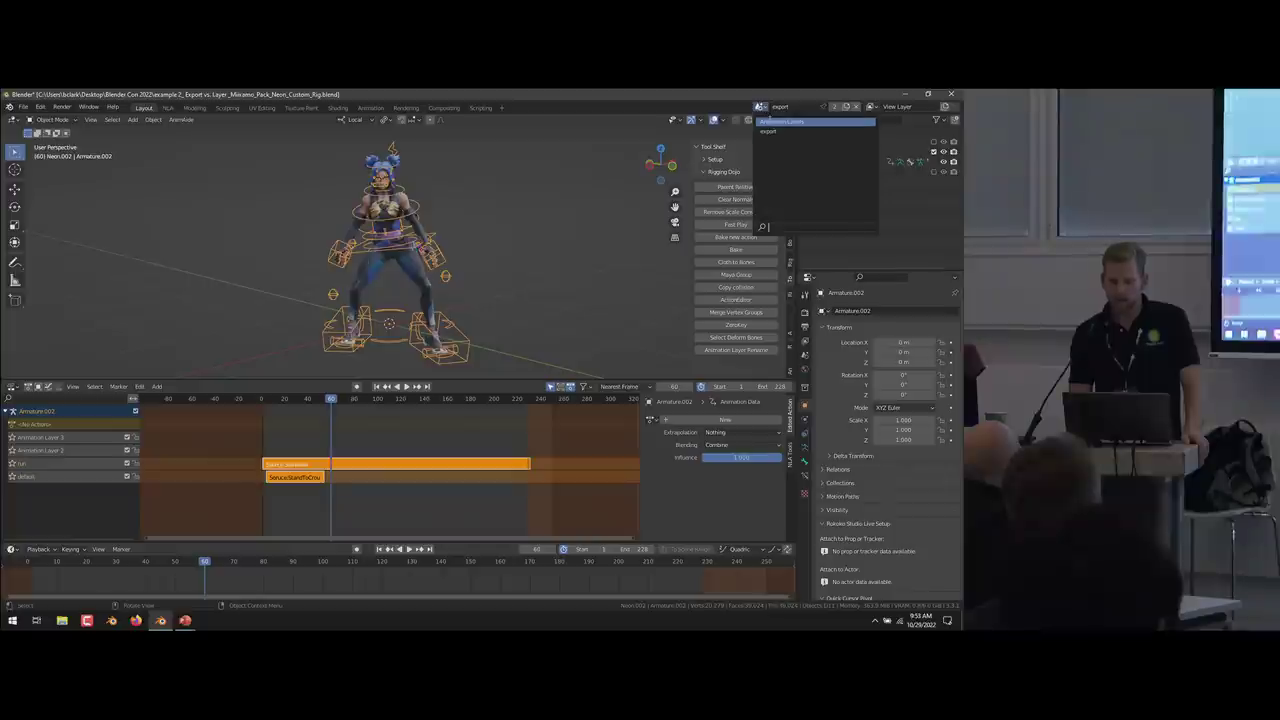
In the Animation Layers scene, rename the Source:StandIdle action to 'Source:StandIdle.final'.
click(810, 124)
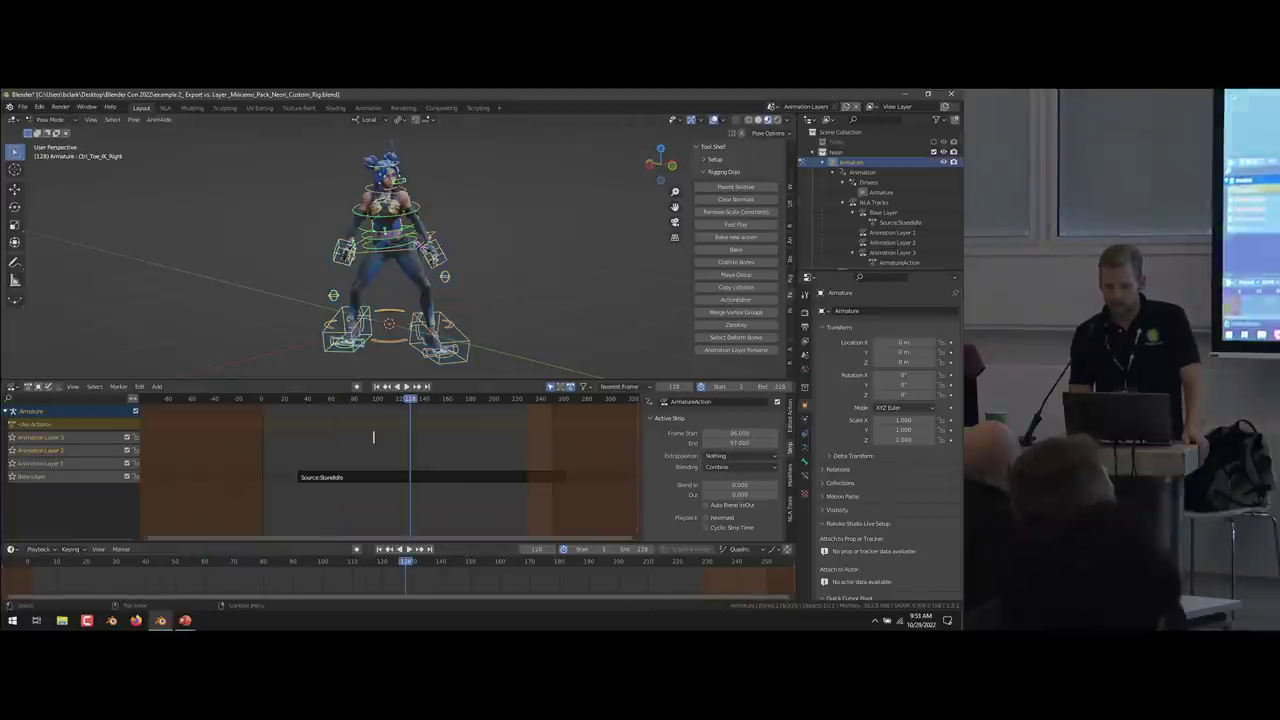
double_click(917, 224)
scroll(917, 224, down, 2)
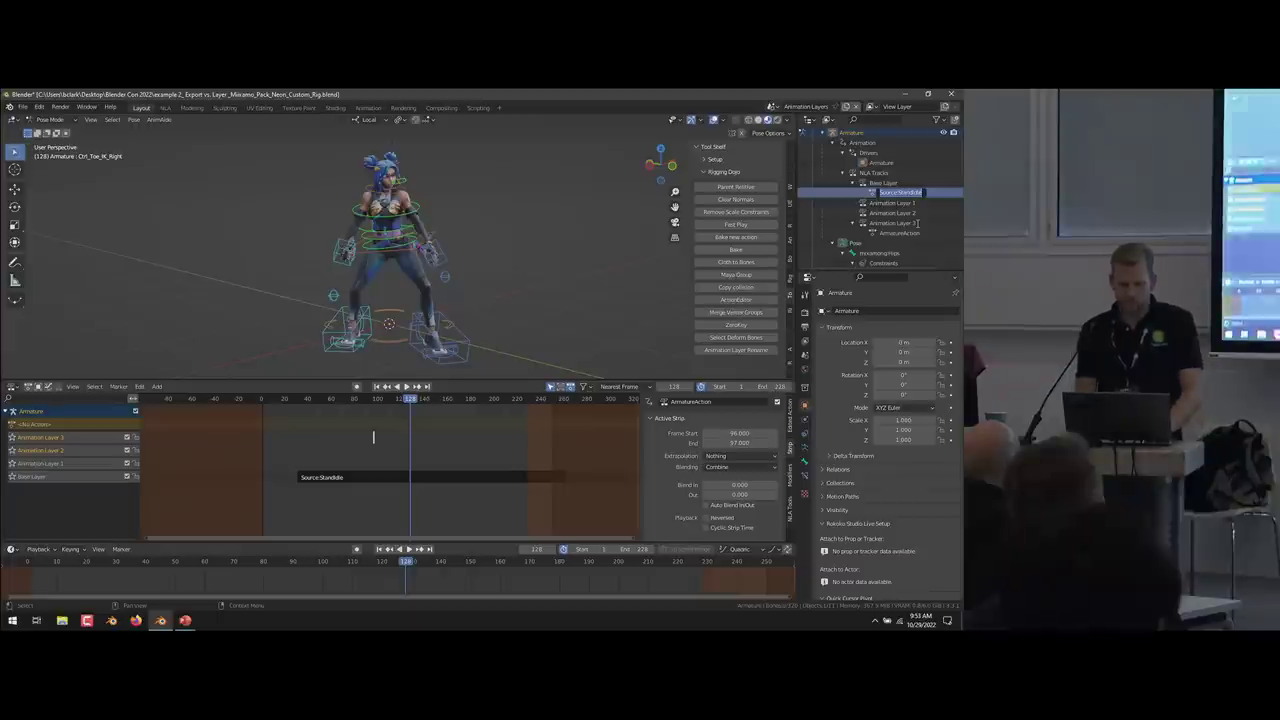
key(End)
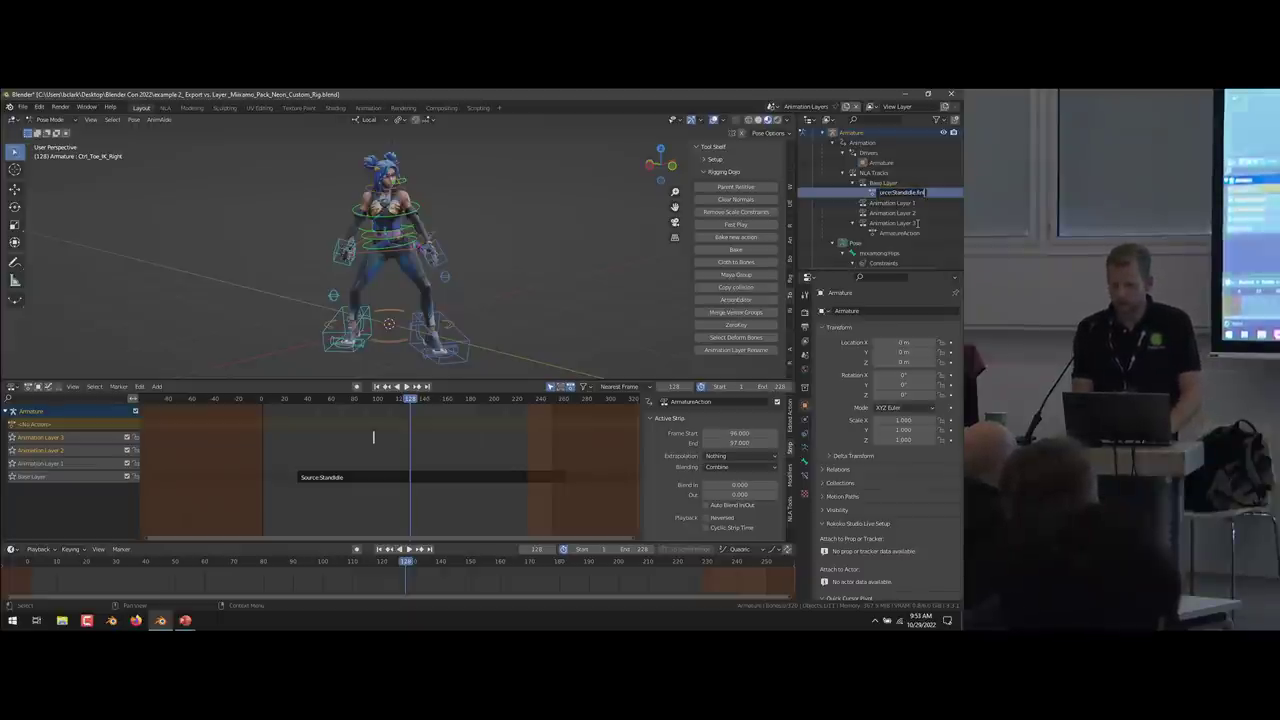
key(Return)
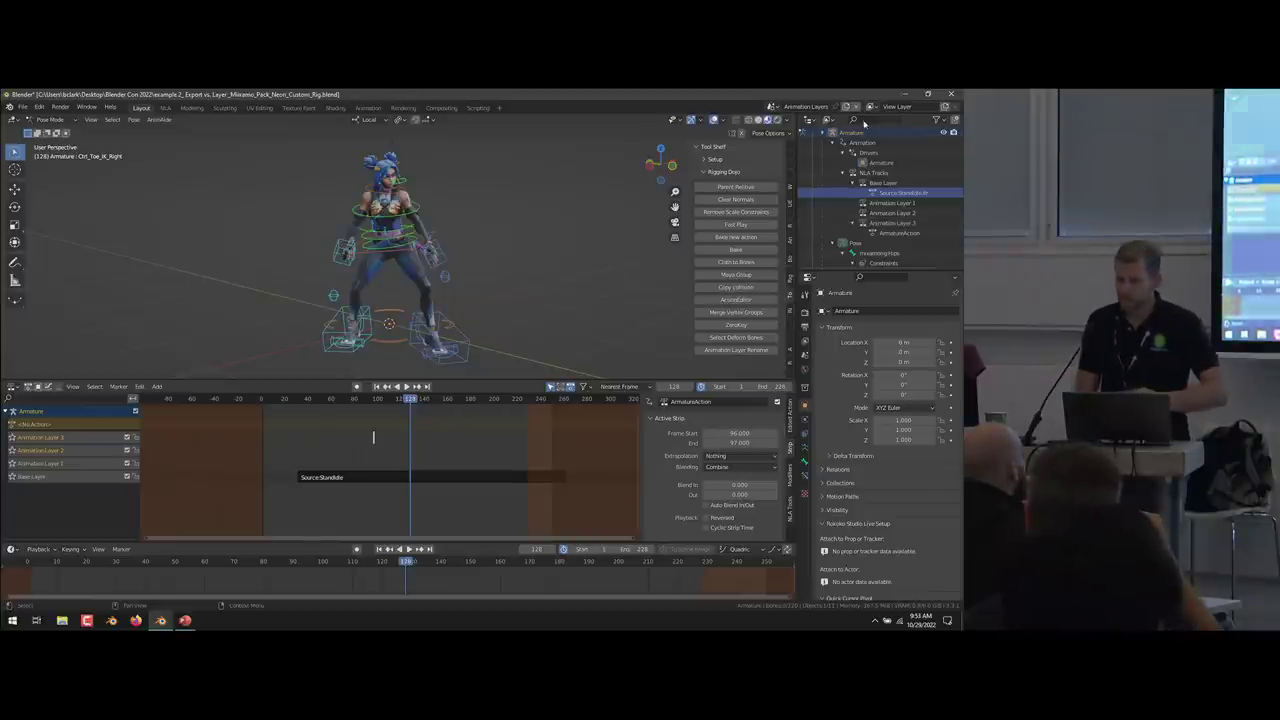
Back in the export scene, select the run track's strip and open its Action choices.
click(787, 107)
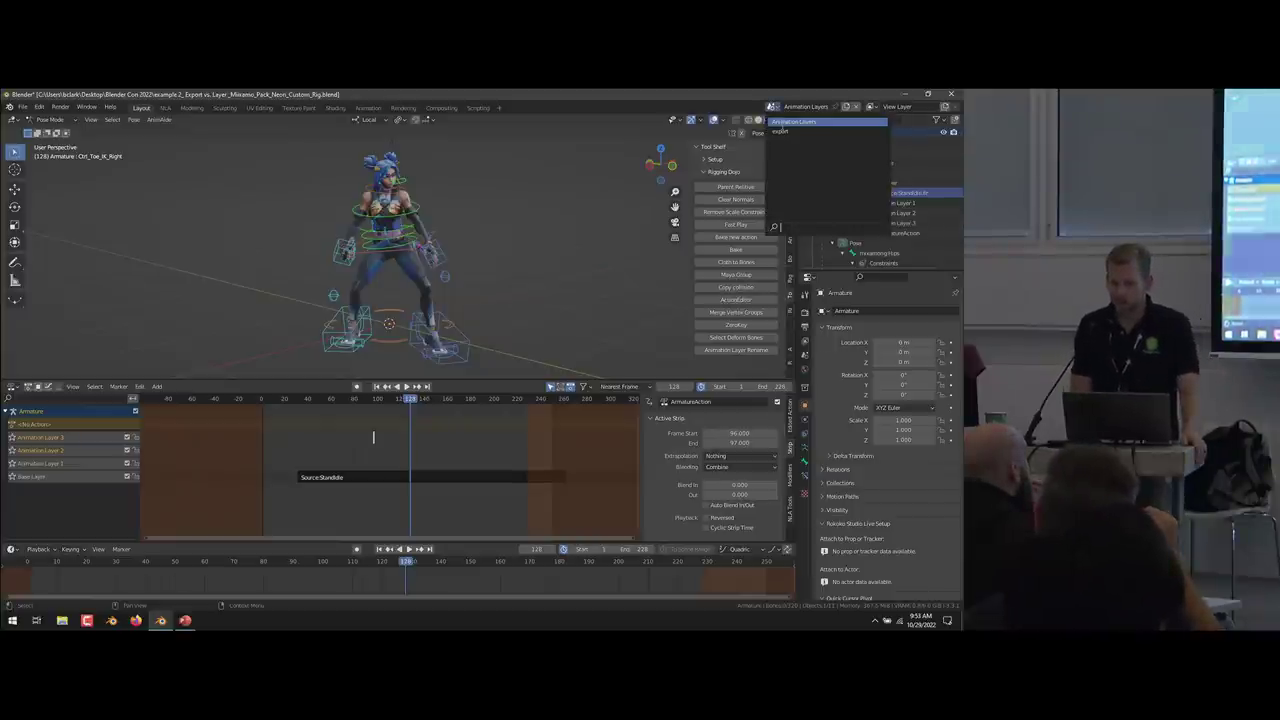
click(800, 128)
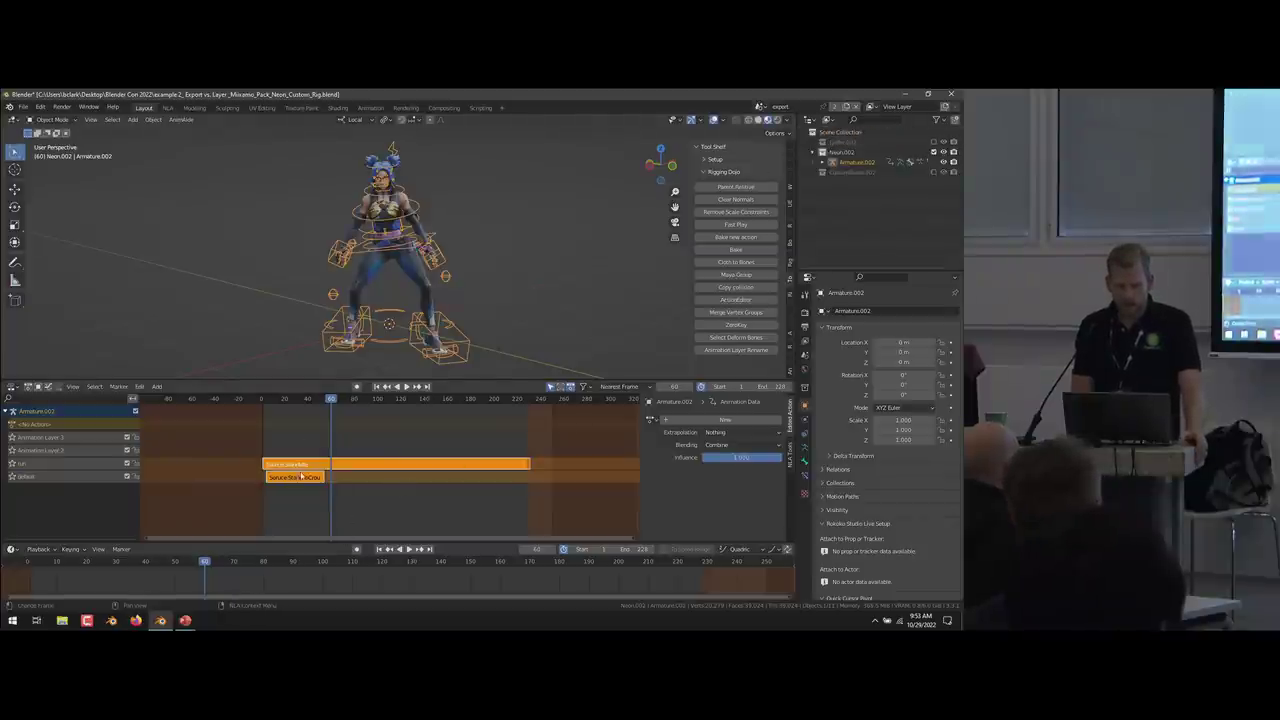
click(301, 466)
scroll(719, 405, down, 3)
scroll(719, 405, down, 2)
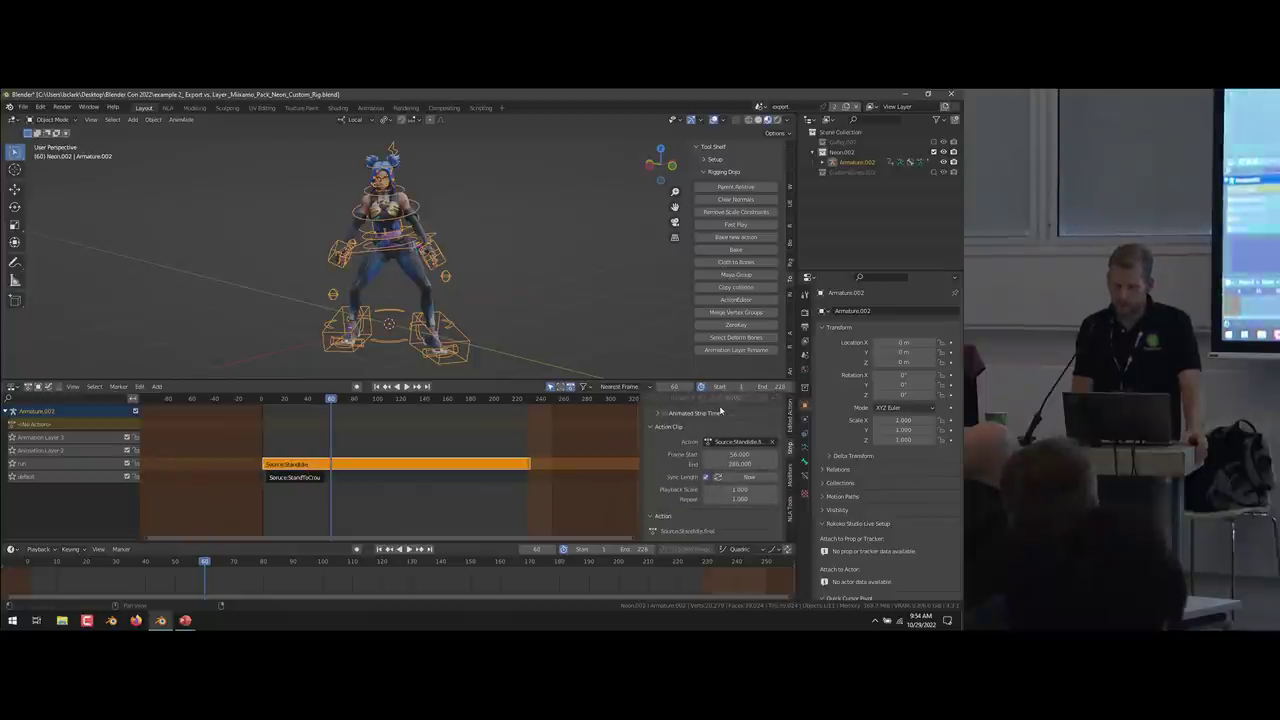
click(732, 443)
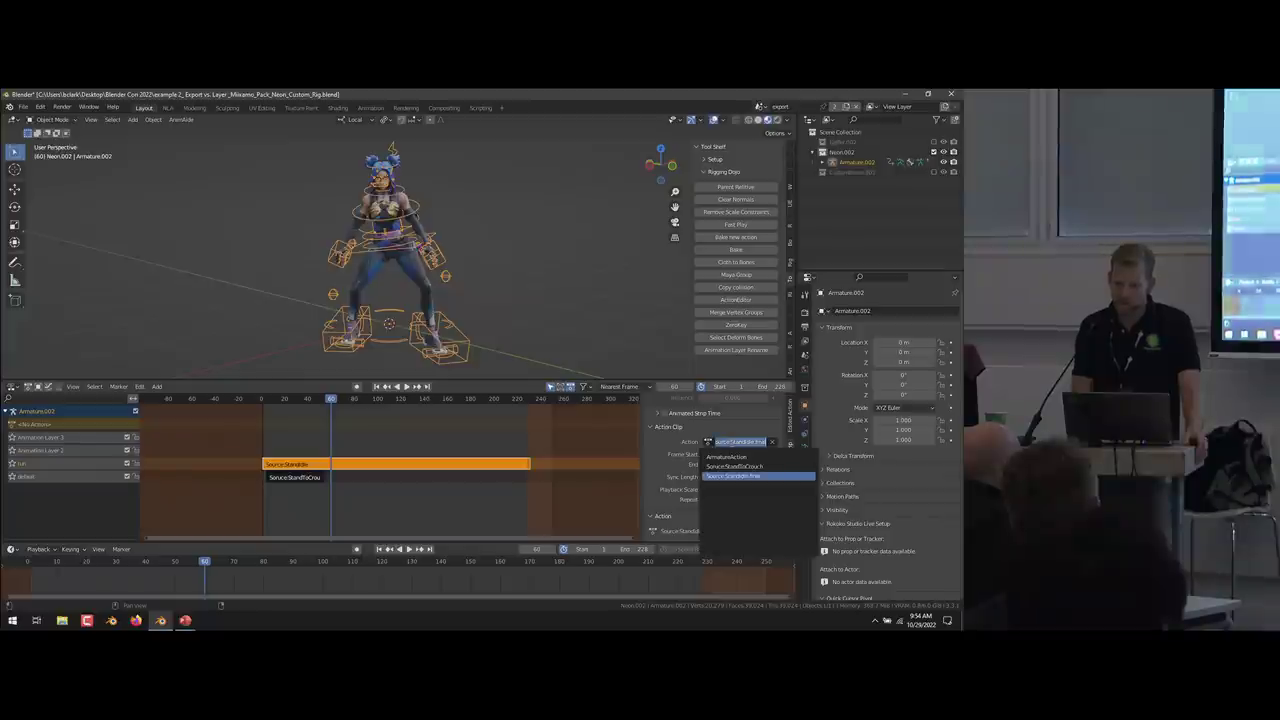
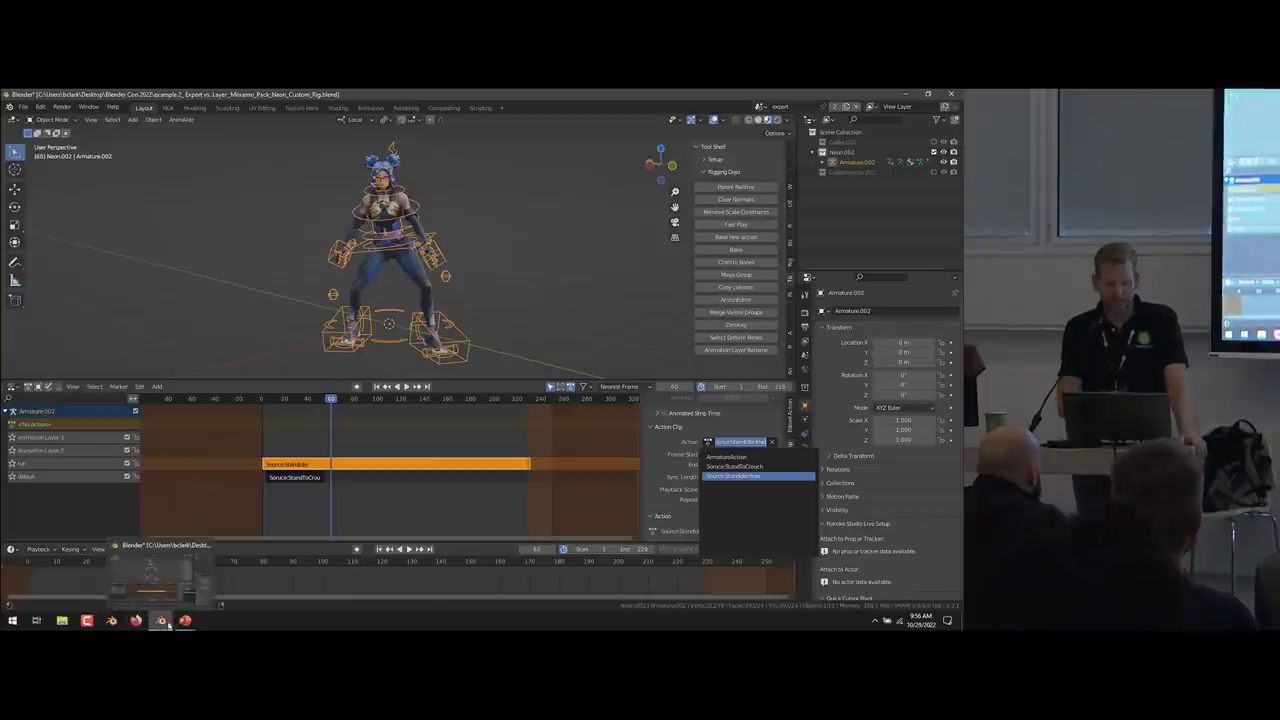
Switch from Blender to the running PowerPoint slide show showing the 'QA Time' thank-you slide.
mouse_move(185, 620)
click(237, 556)
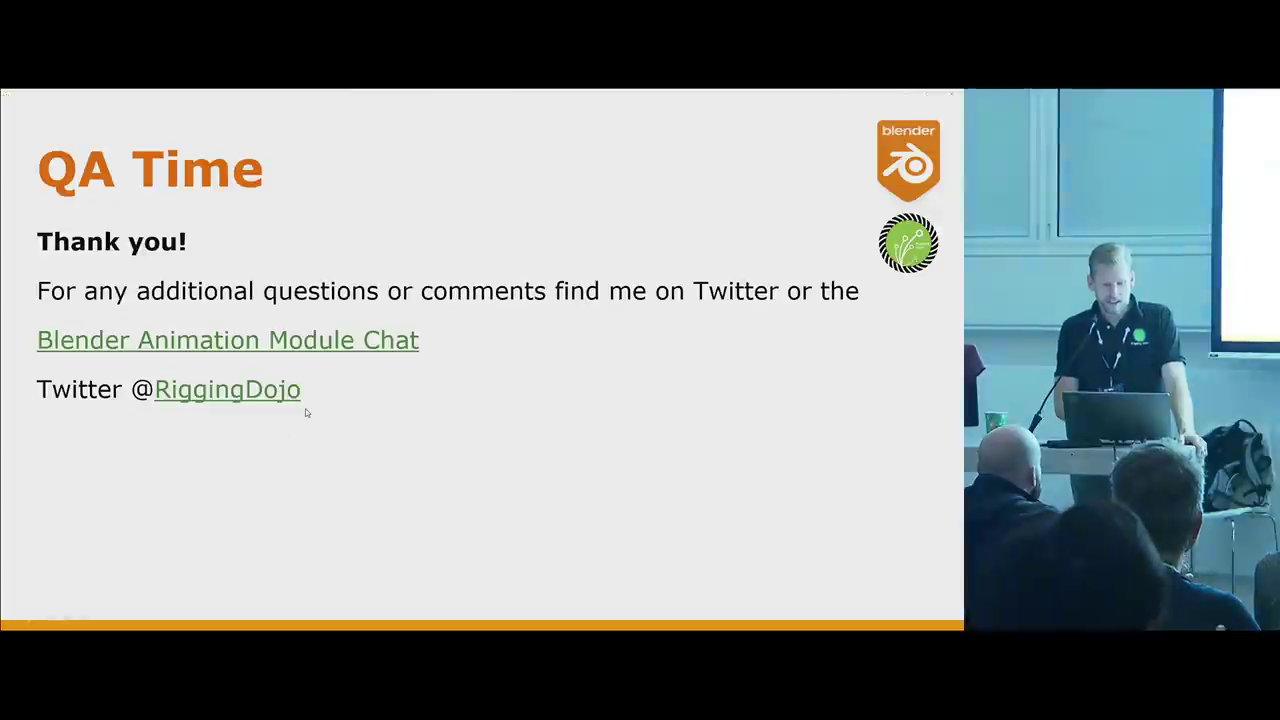